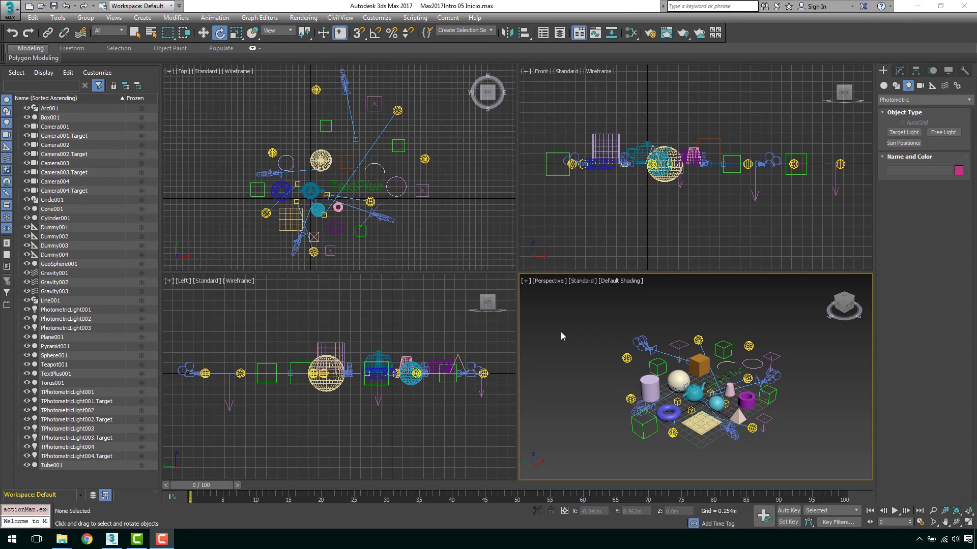
Activate the Top, Front, Left and Perspective viewports in turn
click(486, 220)
click(574, 210)
click(460, 316)
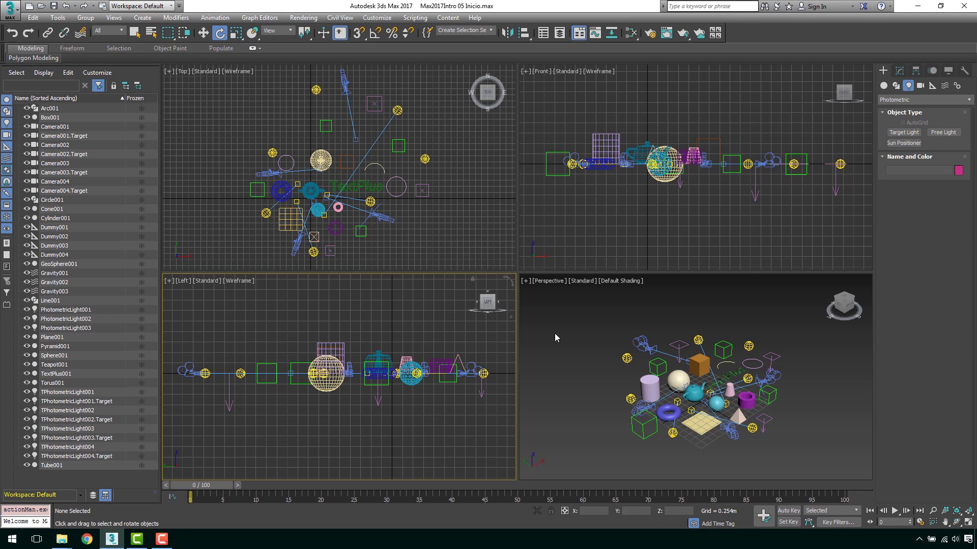
click(560, 334)
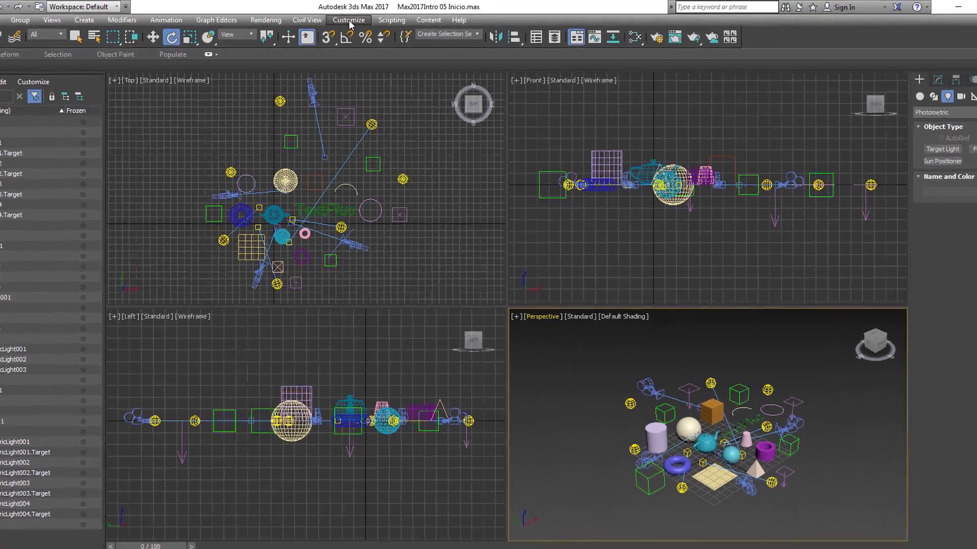
Browse the General, Files, Viewports and Interaction Mode pages of Preferences
click(378, 20)
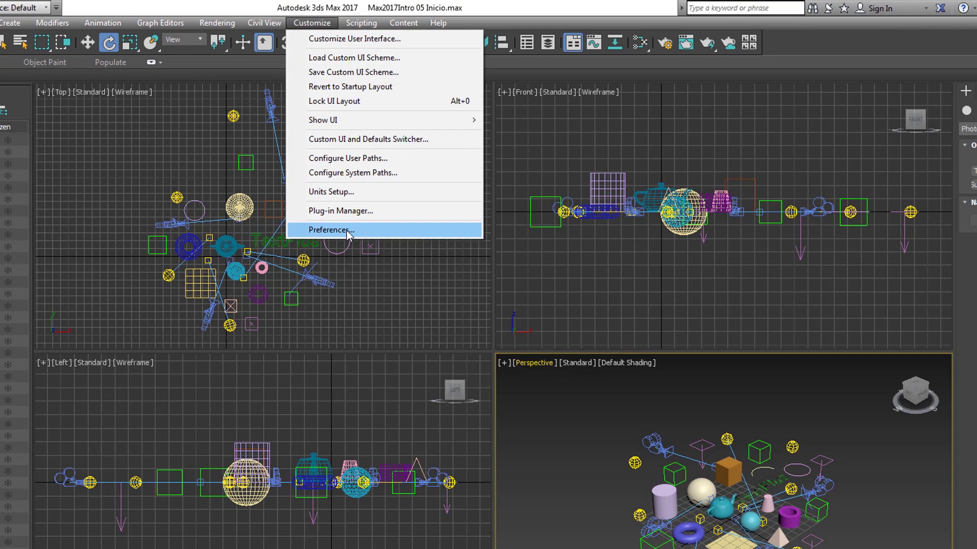
click(331, 229)
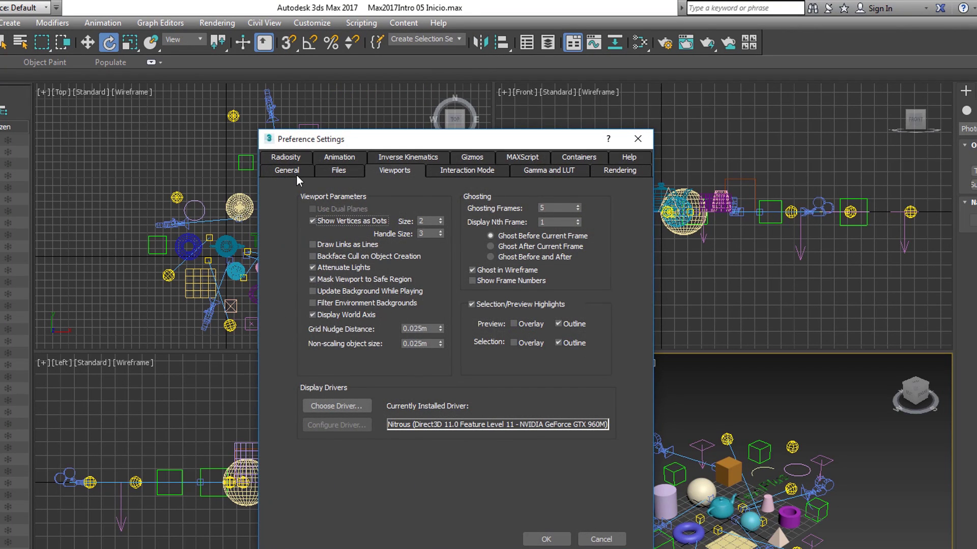
click(296, 173)
click(336, 171)
click(394, 171)
click(461, 171)
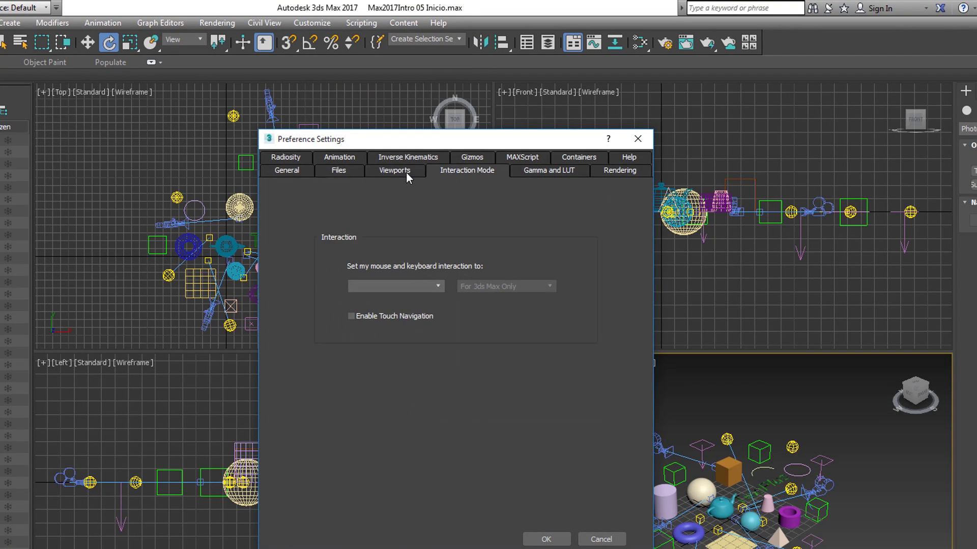
click(405, 173)
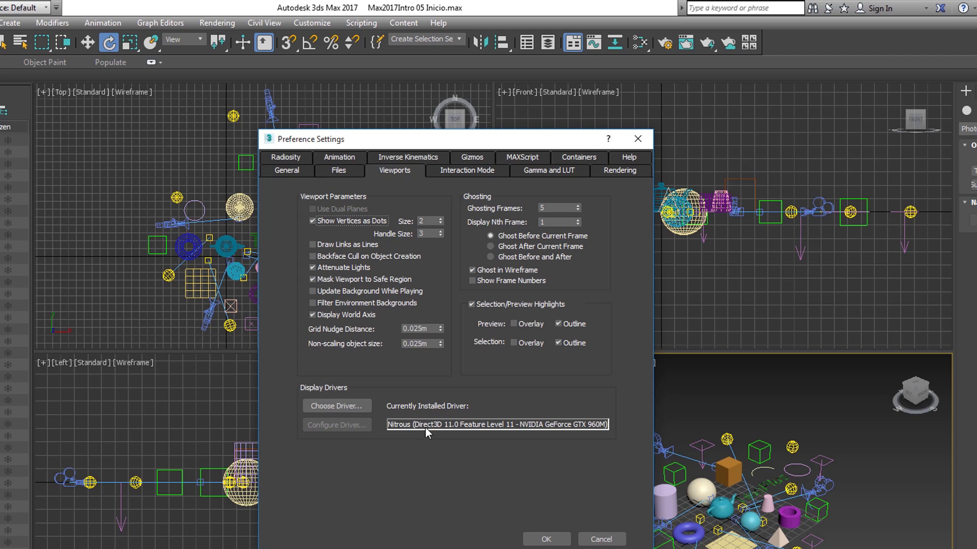
Check the display drivers, keep Nitrous Direct3D 11, and close Preferences
click(355, 412)
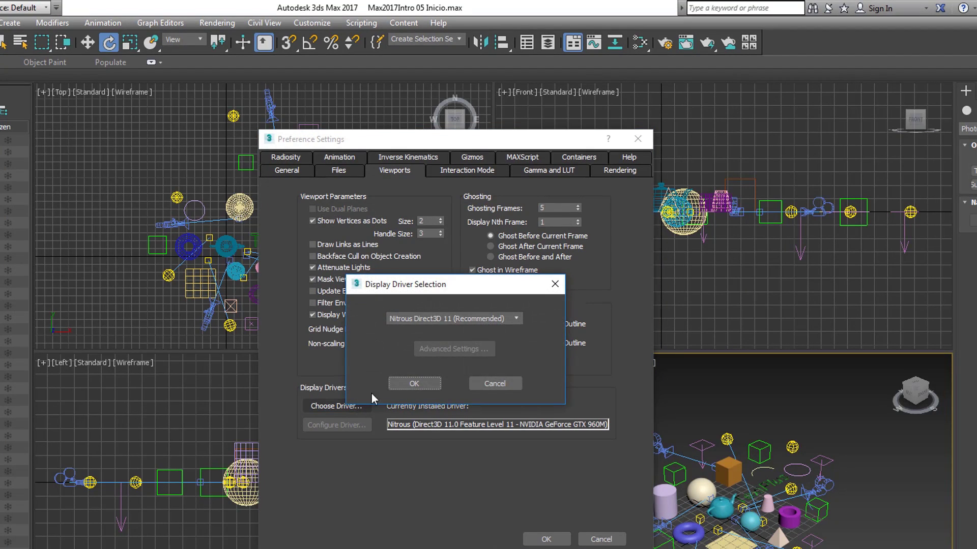
click(435, 319)
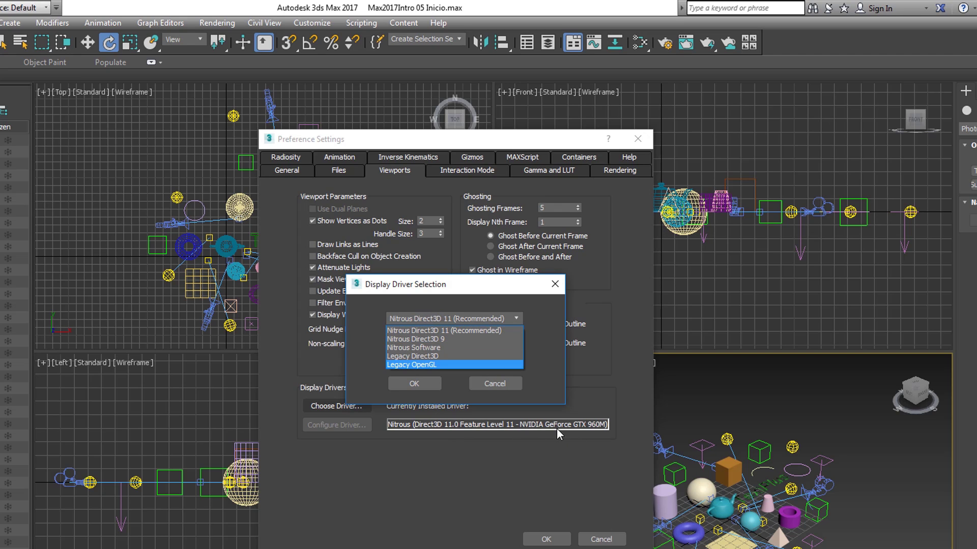
click(482, 387)
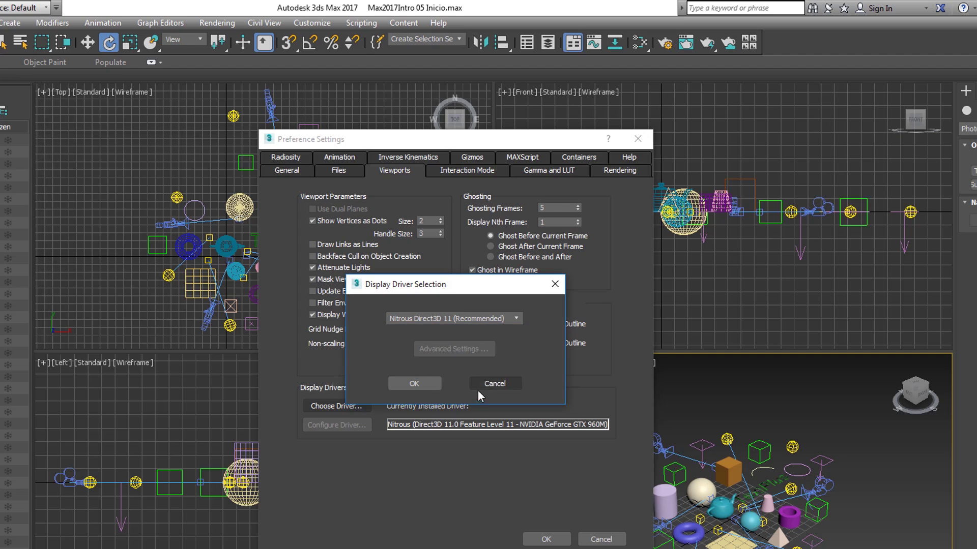
click(484, 385)
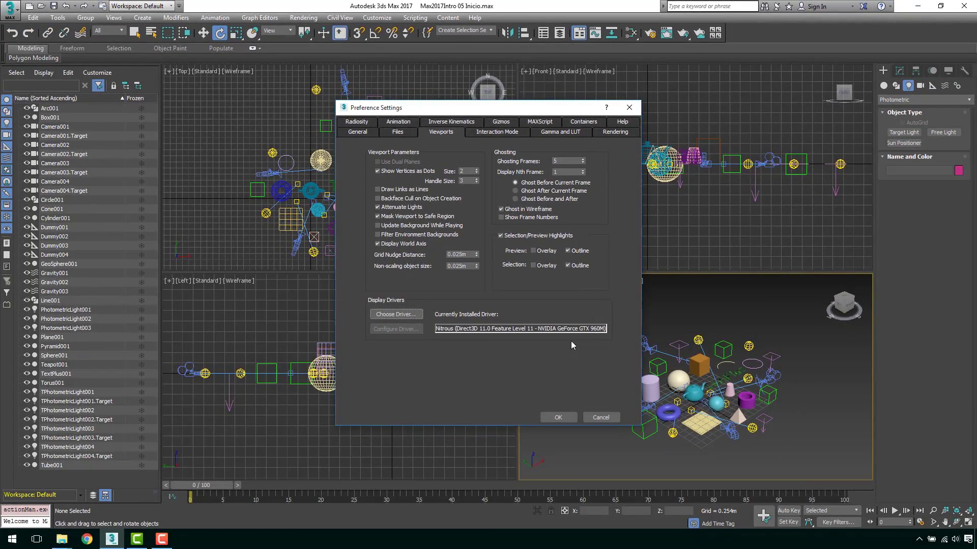
click(558, 417)
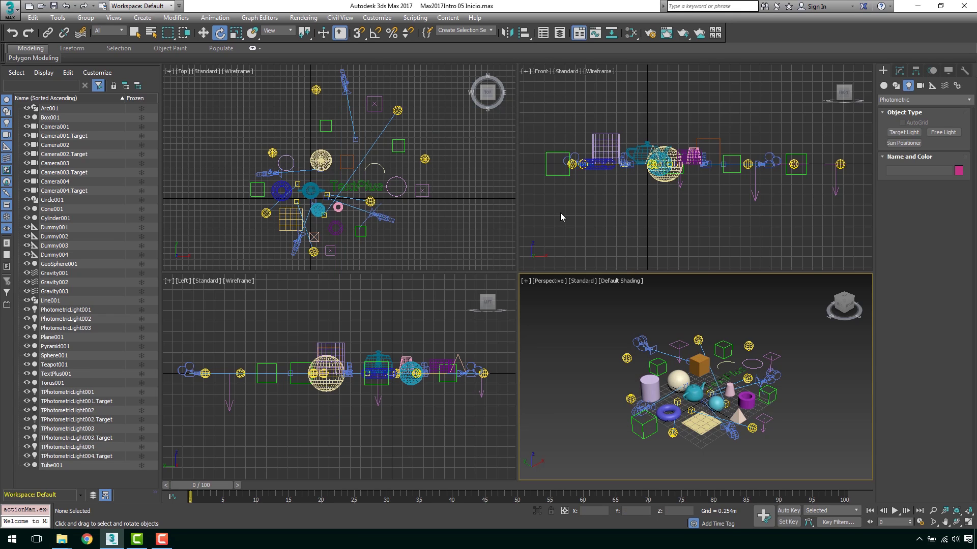
Cycle the active viewport through Top, Front, Left and Perspective several times
click(472, 236)
click(561, 240)
click(439, 330)
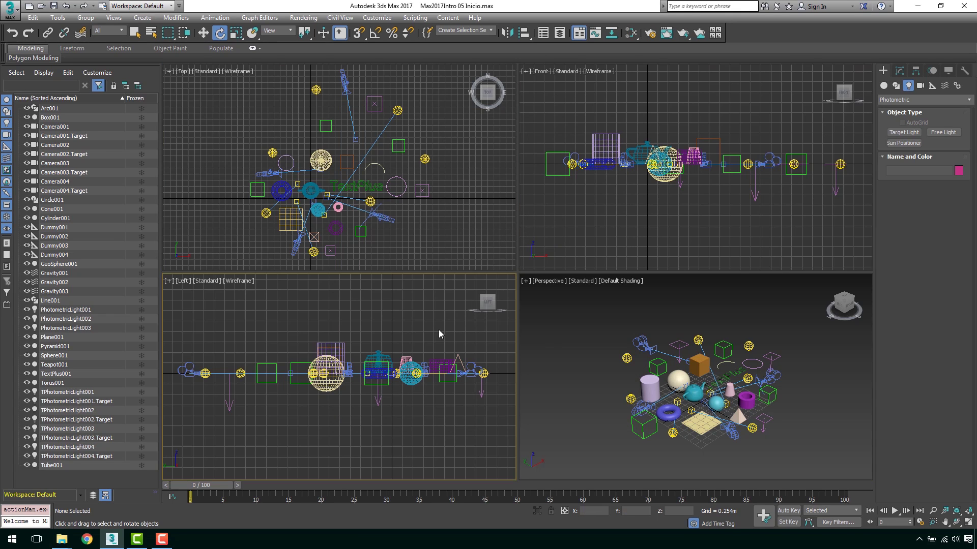
click(551, 340)
click(564, 249)
click(471, 240)
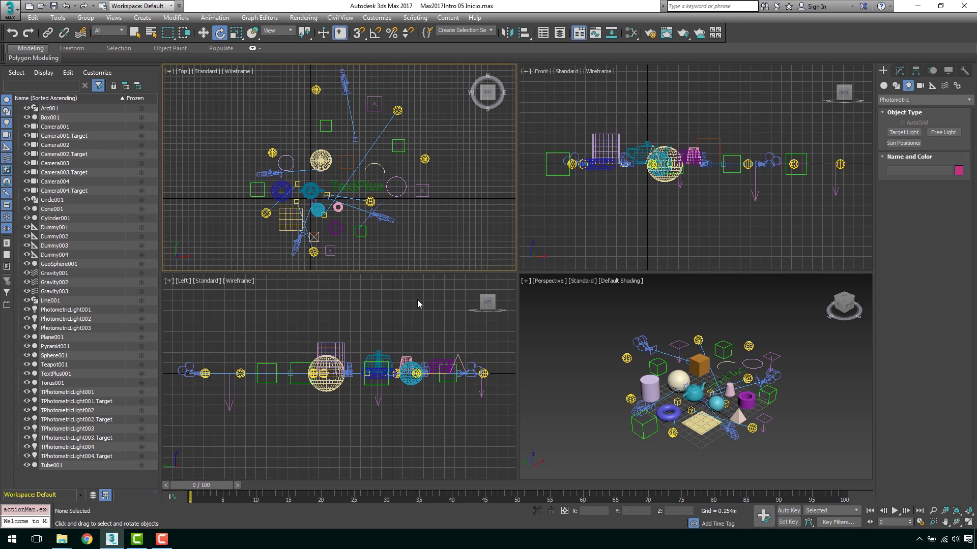
click(417, 300)
click(576, 285)
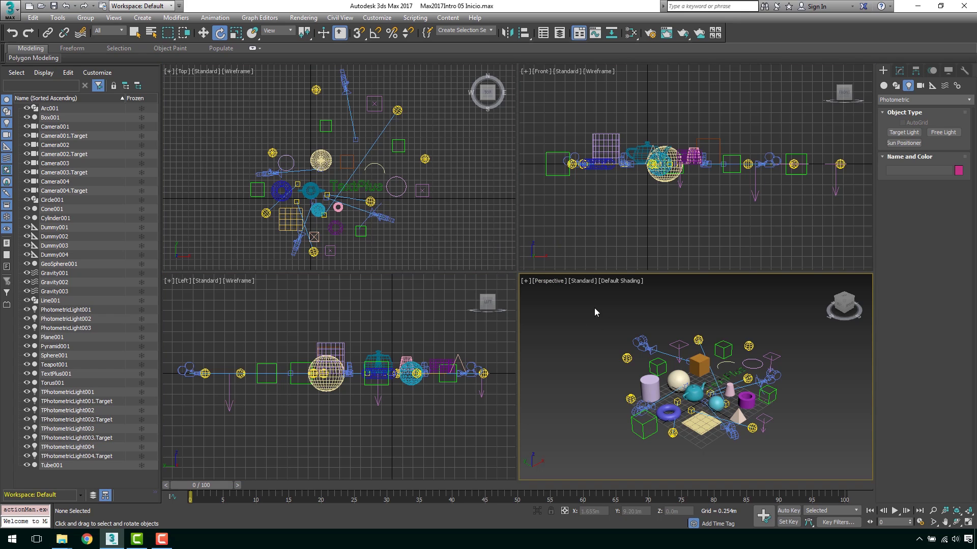
click(553, 251)
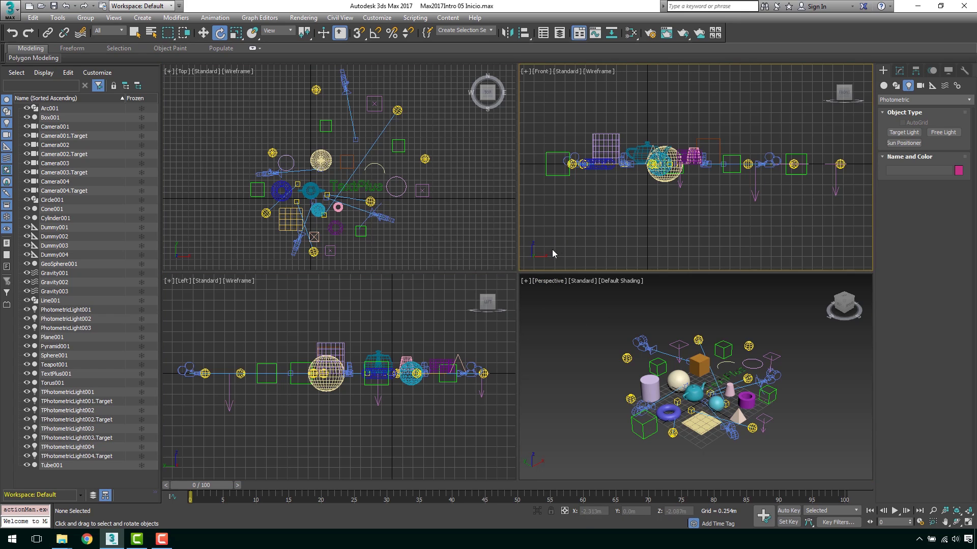
click(463, 187)
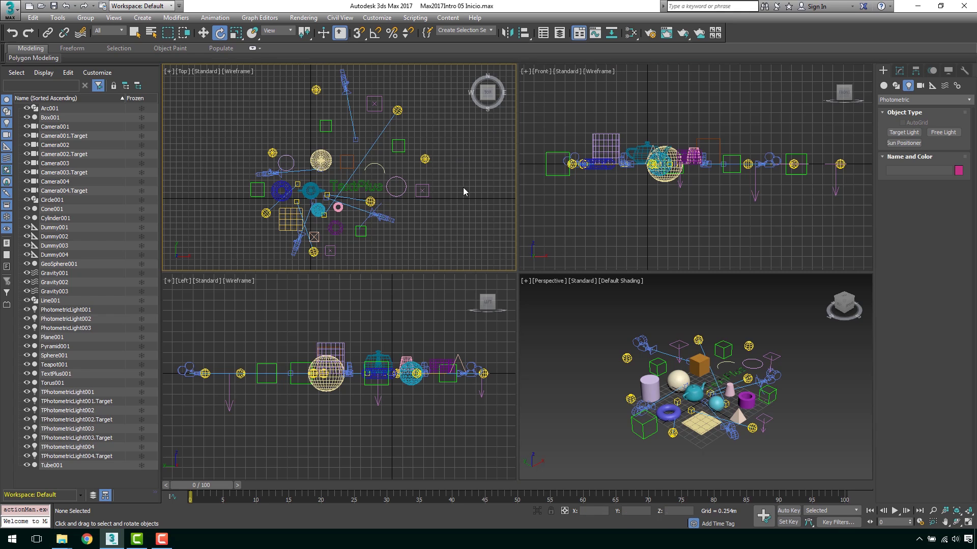
click(410, 309)
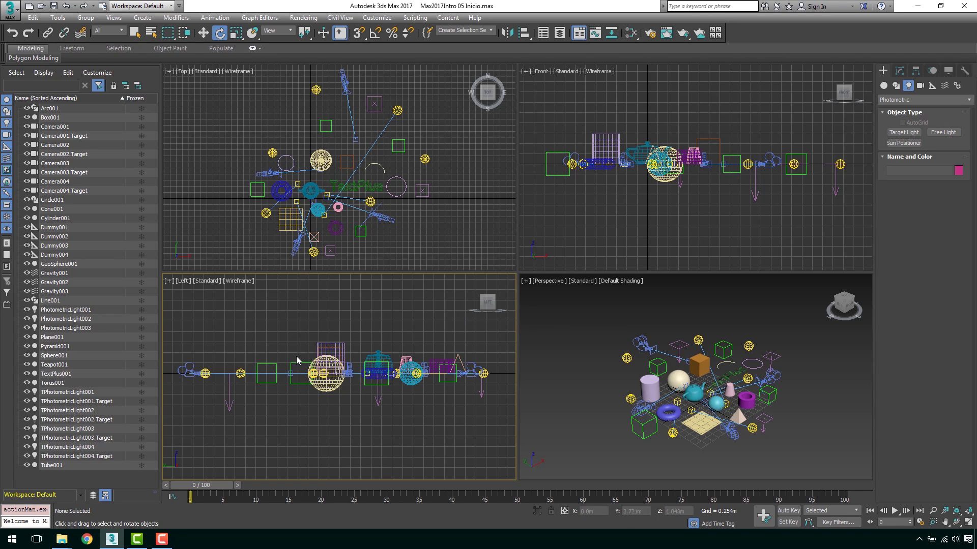
Zoom the Left view in on the scene with the mouse wheel
scroll(404, 351, up, 4)
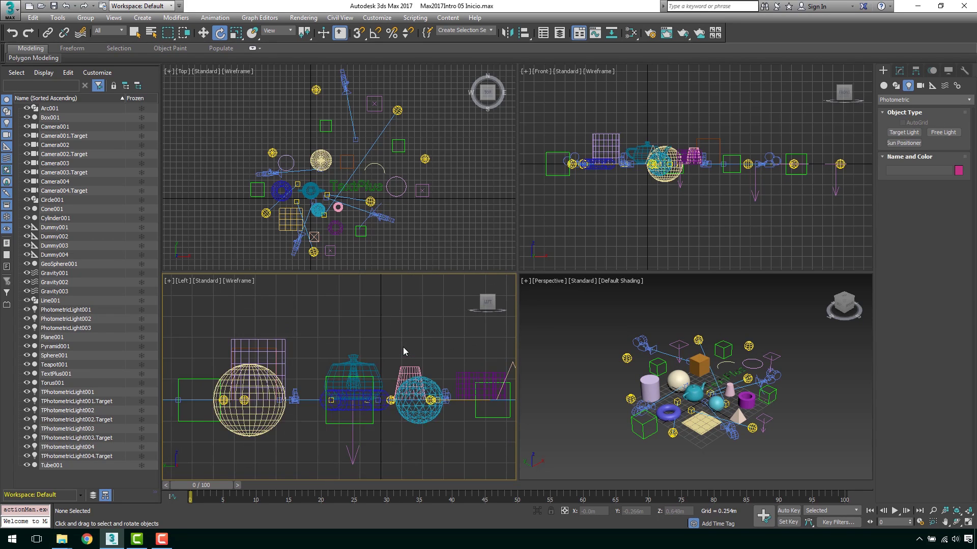
scroll(403, 351, up, 4)
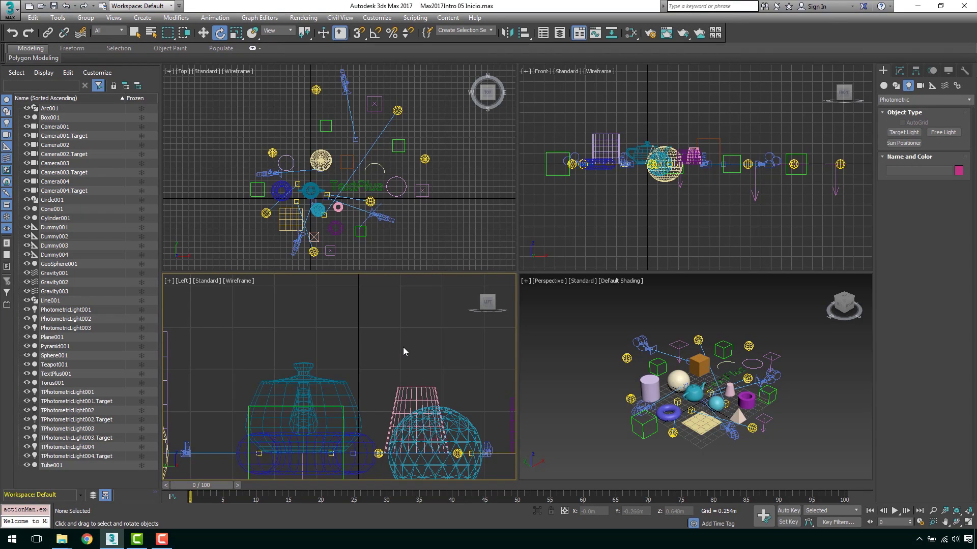
scroll(404, 351, down, 8)
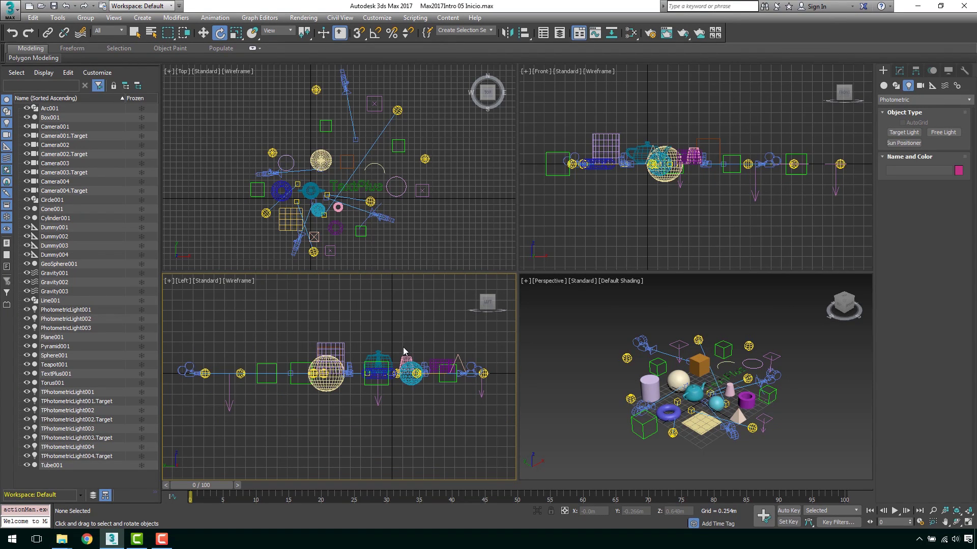
scroll(403, 351, up, 2)
scroll(403, 351, up, 1)
scroll(404, 351, up, 1)
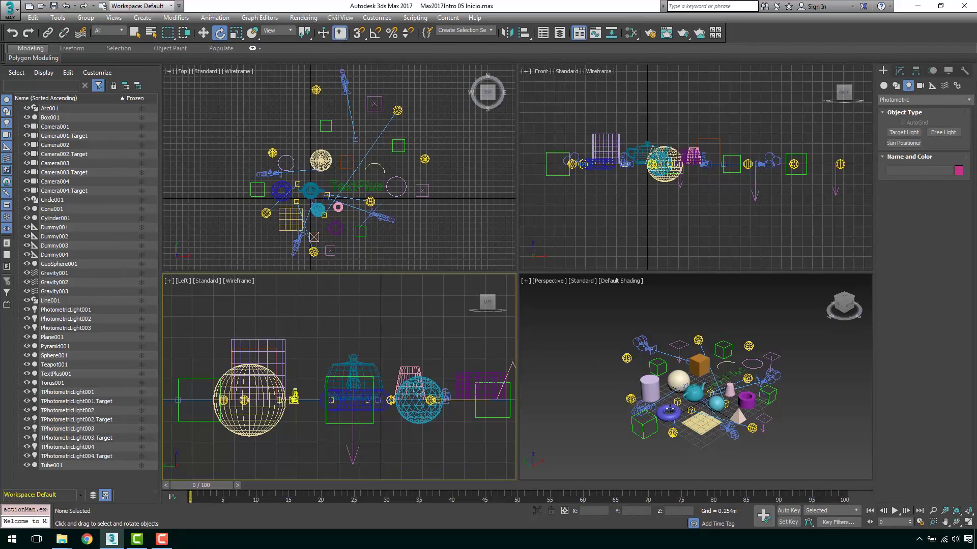
Zoom the Perspective view in and back out with the wheel
click(617, 398)
scroll(711, 389, up, 2)
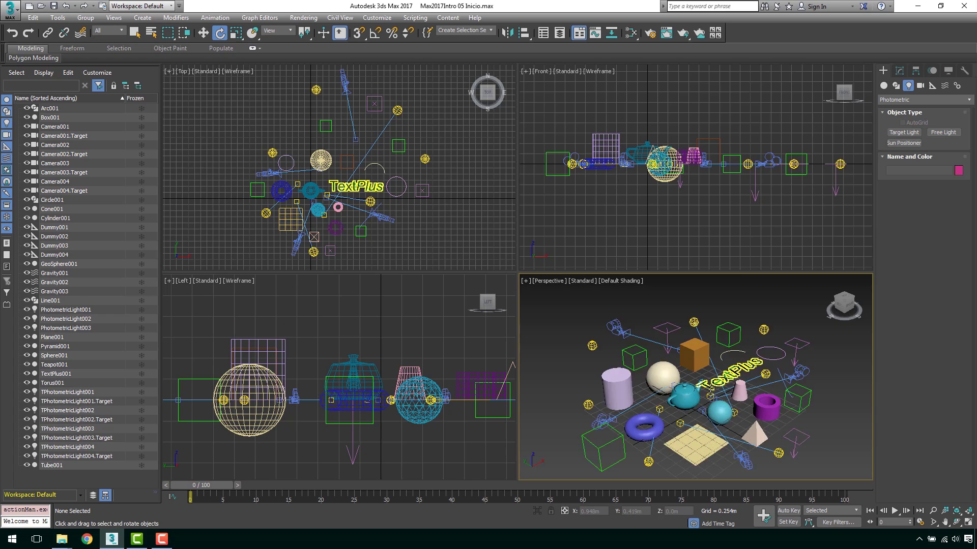
scroll(711, 389, up, 5)
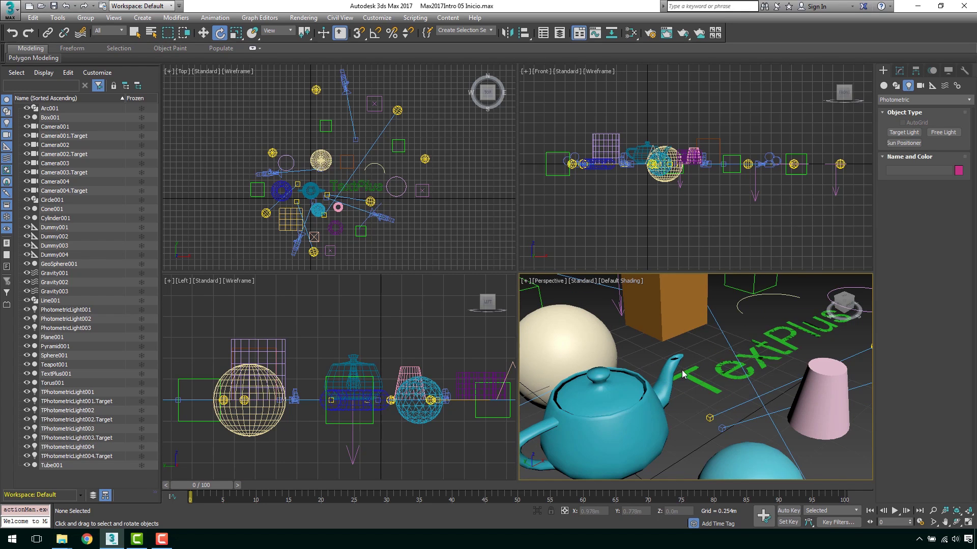
scroll(684, 374, down, 5)
scroll(684, 374, down, 3)
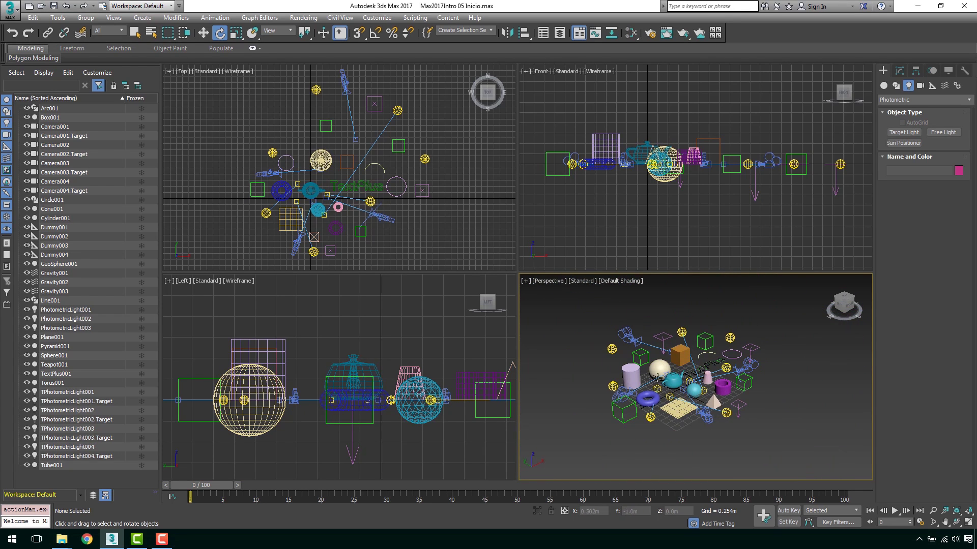
Pull the Front view back with the wheel, then select the teapot in the Left view
click(561, 217)
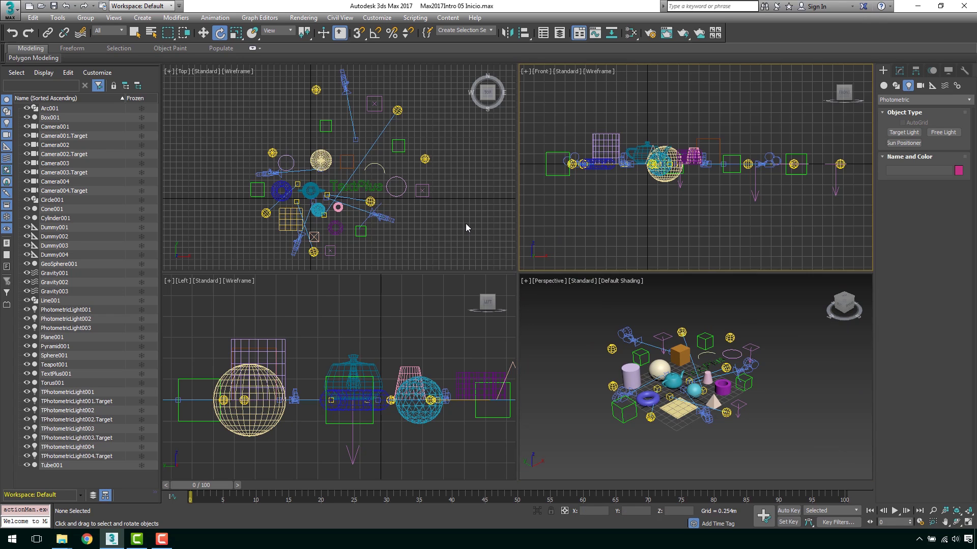
scroll(466, 224, up, 2)
click(638, 200)
scroll(639, 203, up, 4)
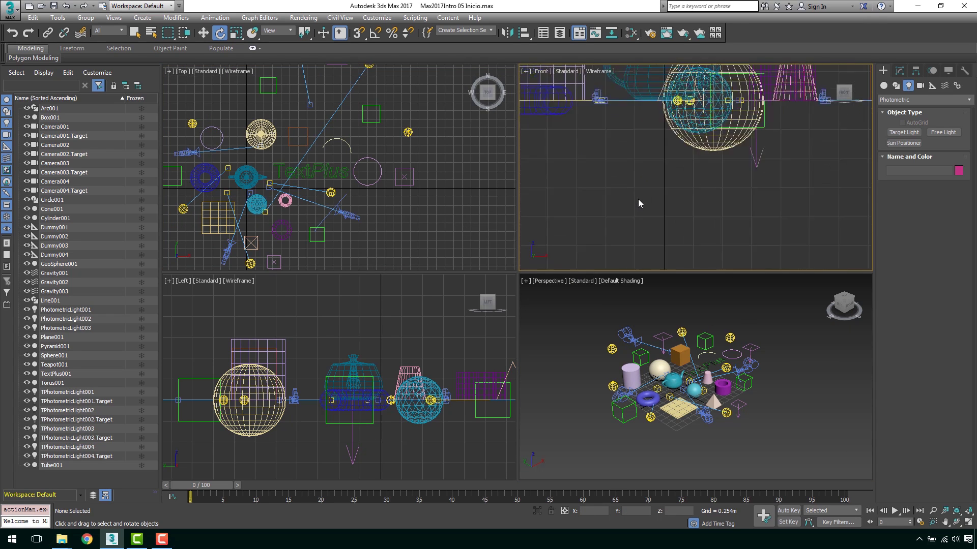
scroll(639, 203, down, 6)
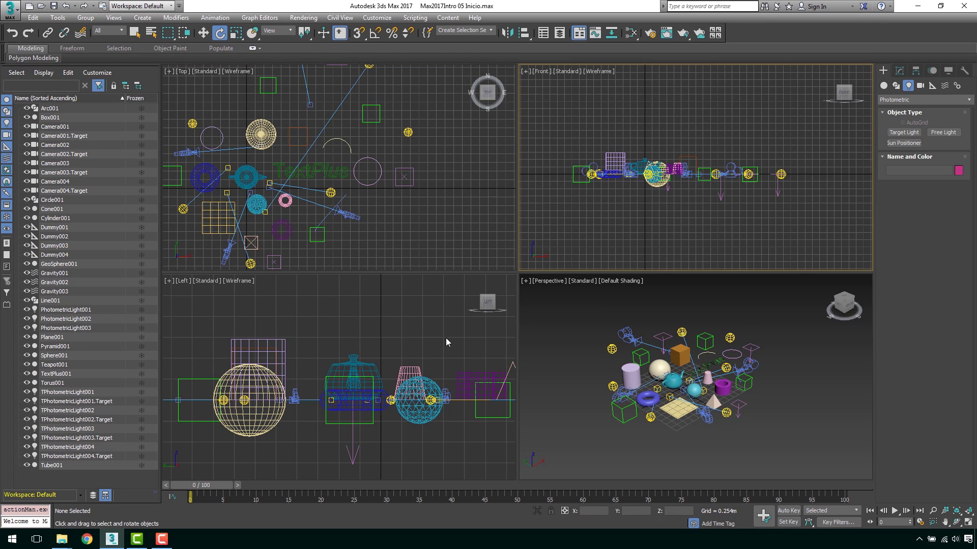
click(416, 328)
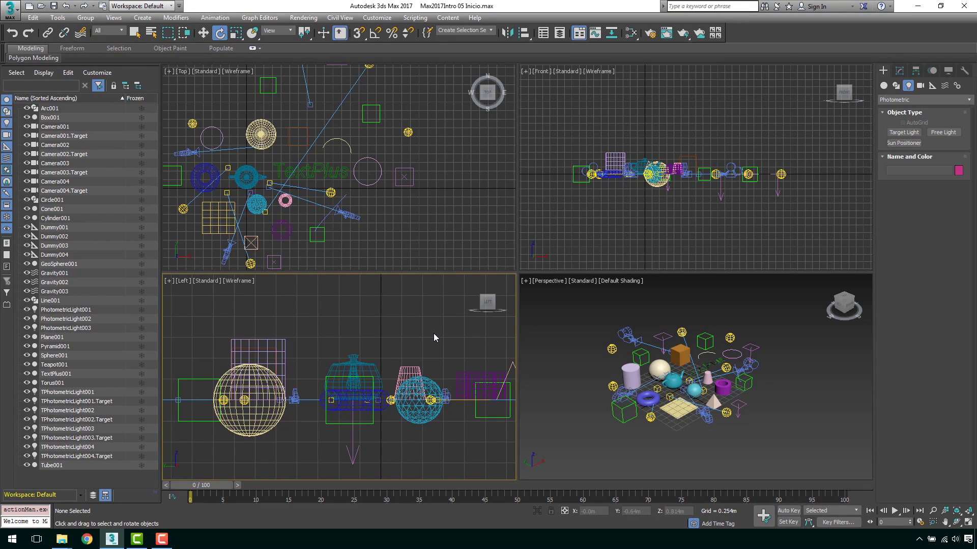
click(356, 379)
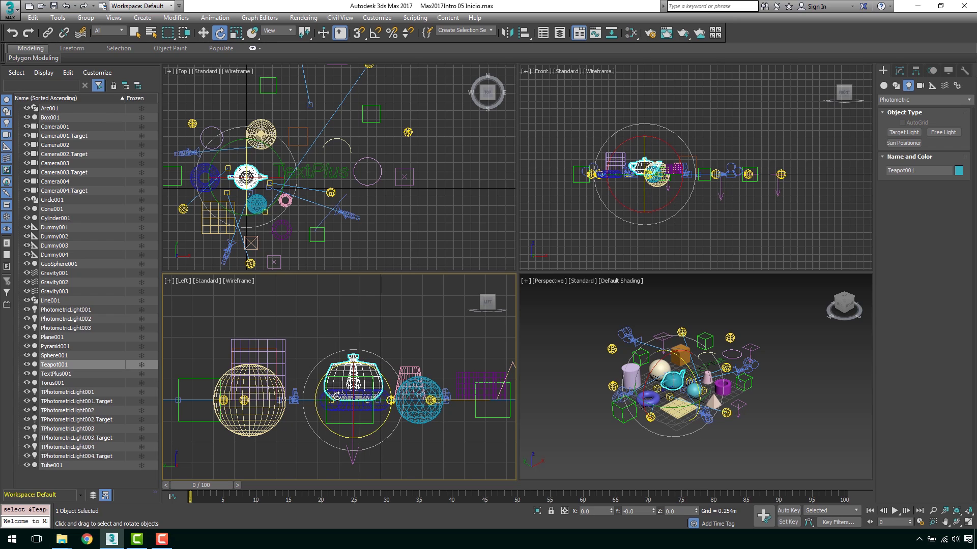
mouse_move(487, 302)
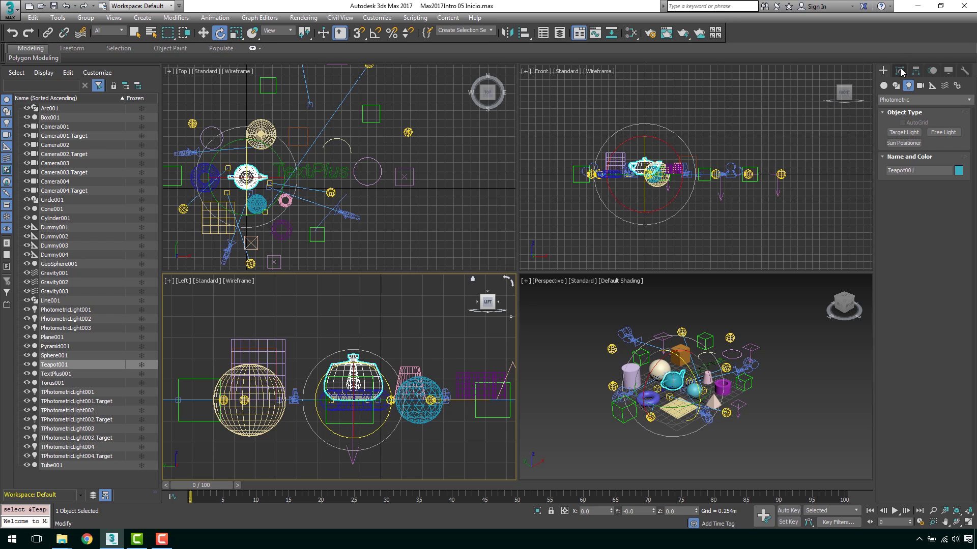
Review the Teapot parameters in the Modify panel, then click empty space to deselect it
click(900, 74)
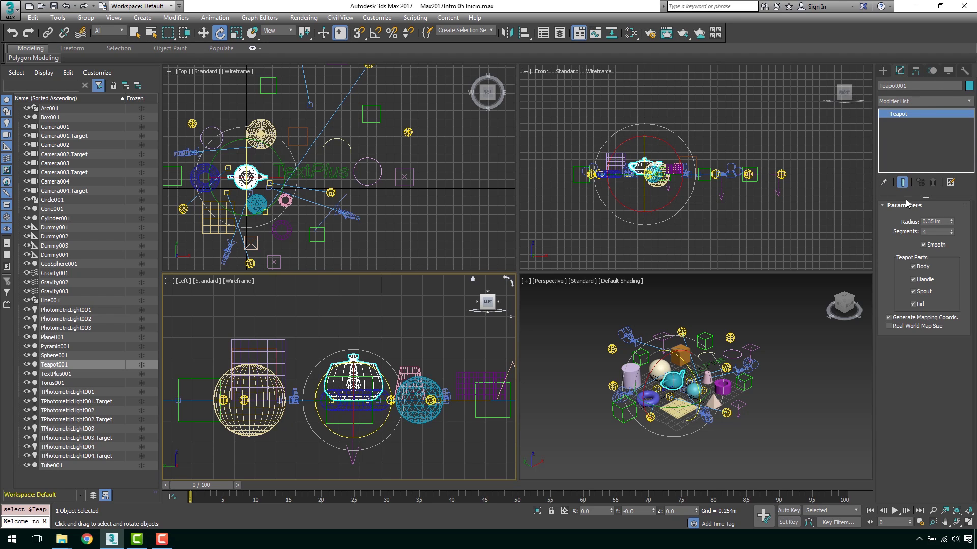
click(391, 322)
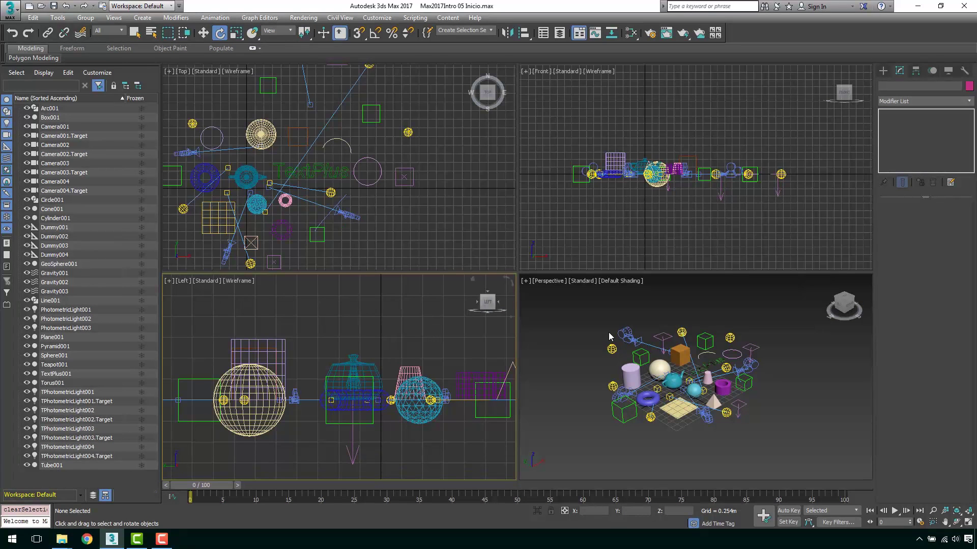
Frame the whole scene in the Perspective view with Zoom Extents (Z)
click(565, 313)
scroll(566, 313, down, 10)
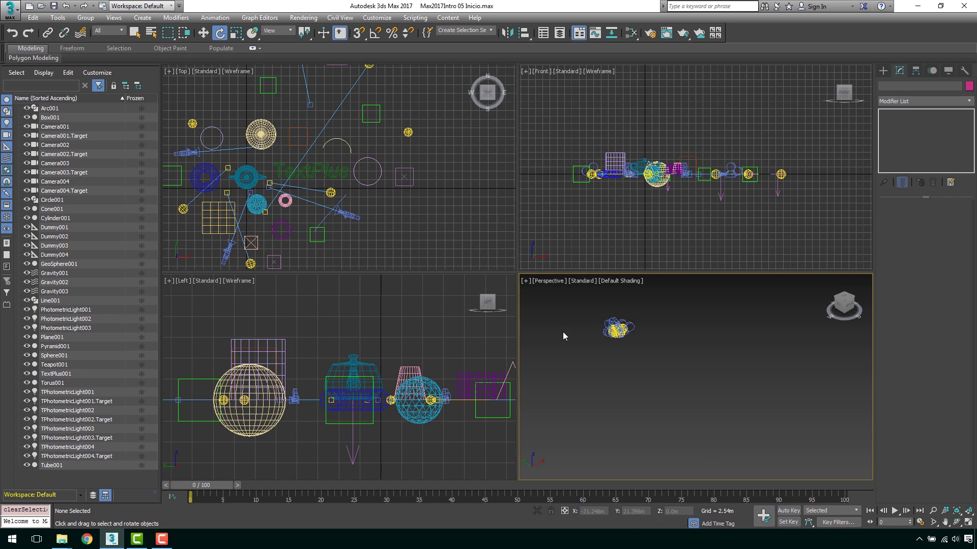
scroll(758, 321, up, 5)
key(z)
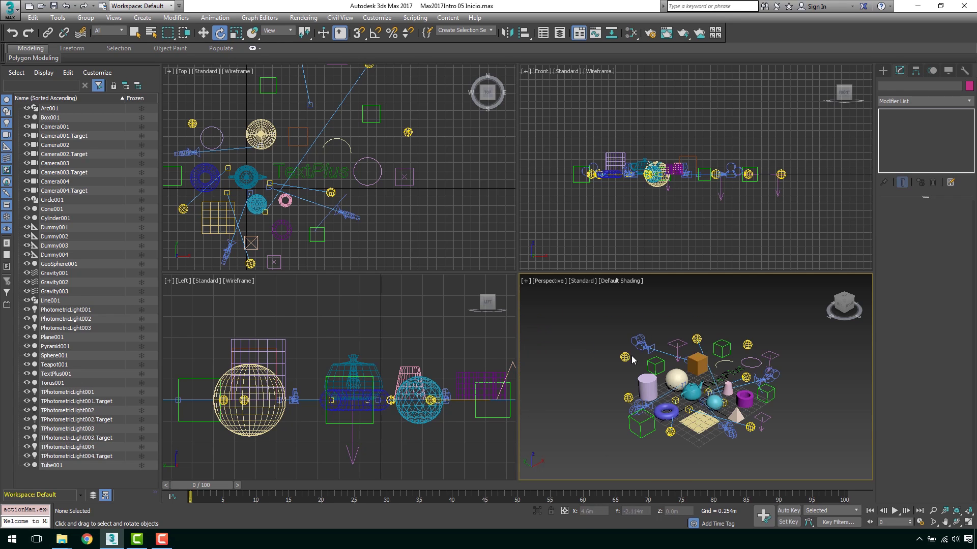
Pan and wheel-zoom the Left view until its objects sit centred
click(372, 326)
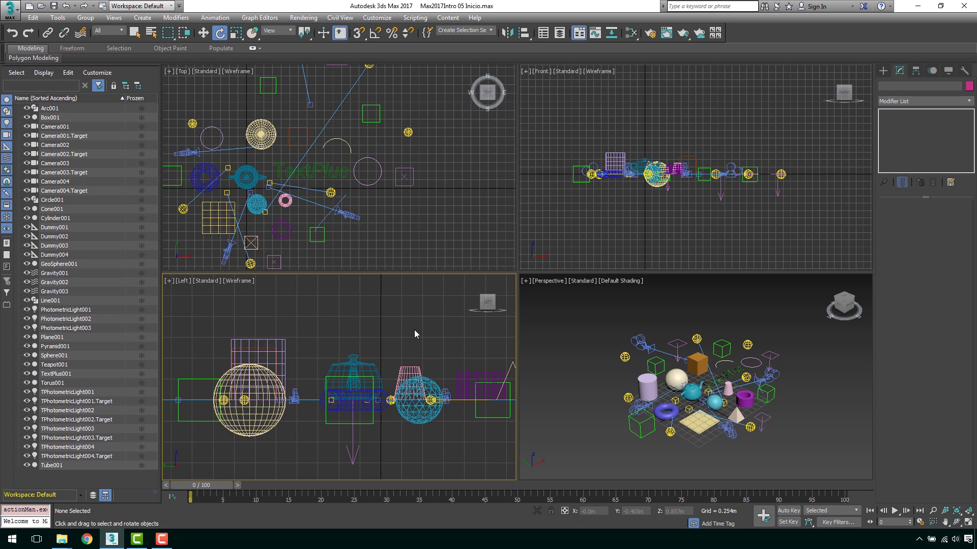
mouse_move(414, 334)
middle_down()
mouse_move(238, 326)
mouse_move(399, 338)
mouse_move(276, 388)
mouse_move(432, 421)
mouse_move(404, 312)
mouse_move(296, 364)
mouse_move(475, 306)
mouse_move(393, 319)
mouse_move(337, 371)
mouse_move(445, 345)
mouse_move(349, 331)
mouse_move(376, 354)
middle_up()
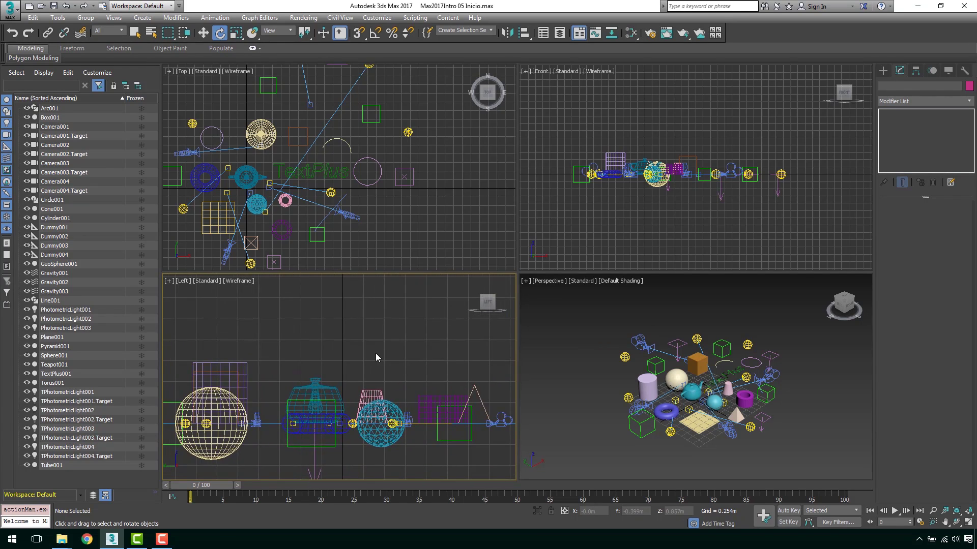
scroll(376, 354, up, 3)
scroll(376, 354, up, 2)
scroll(376, 357, down, 3)
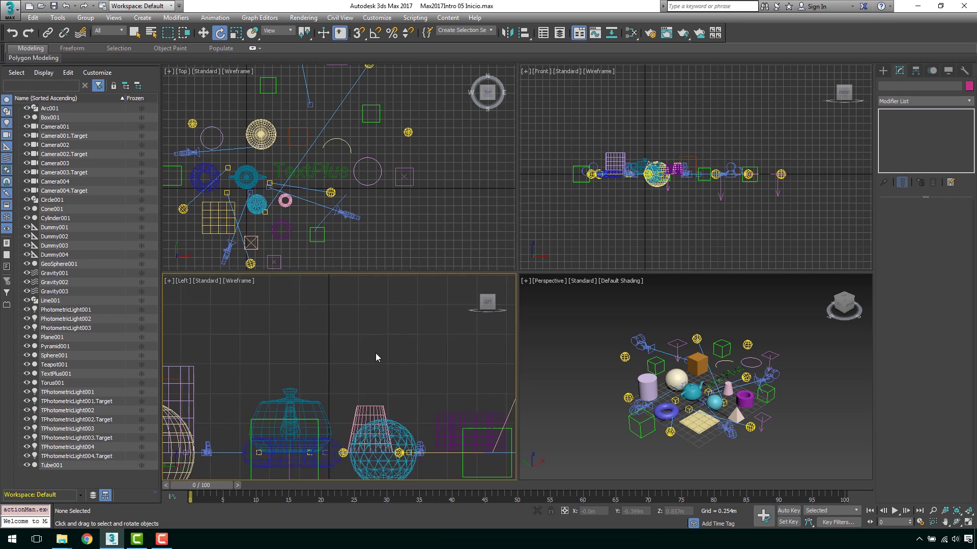
scroll(376, 357, down, 3)
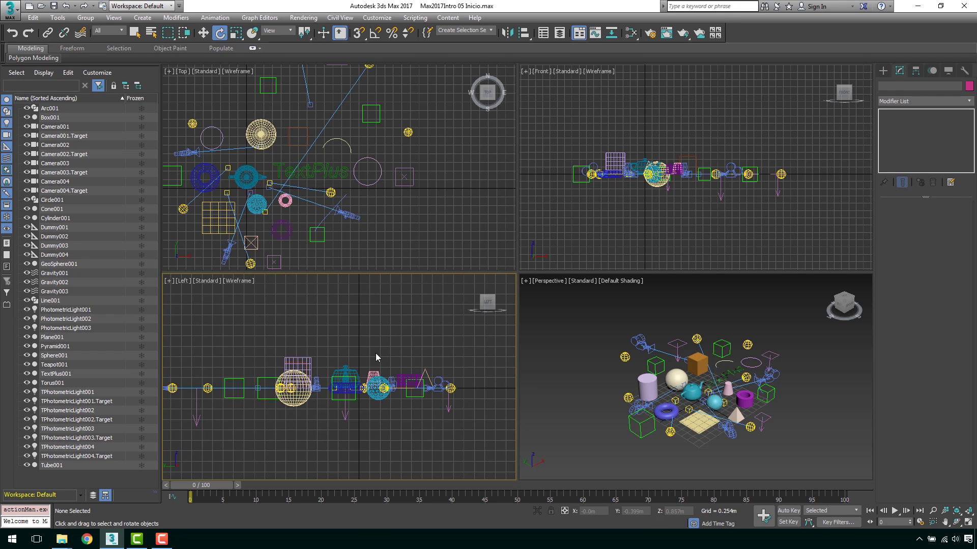
scroll(375, 353, up, 2)
mouse_move(376, 353)
middle_down()
mouse_move(264, 361)
mouse_move(447, 327)
mouse_move(322, 332)
mouse_move(360, 311)
mouse_move(399, 316)
middle_up()
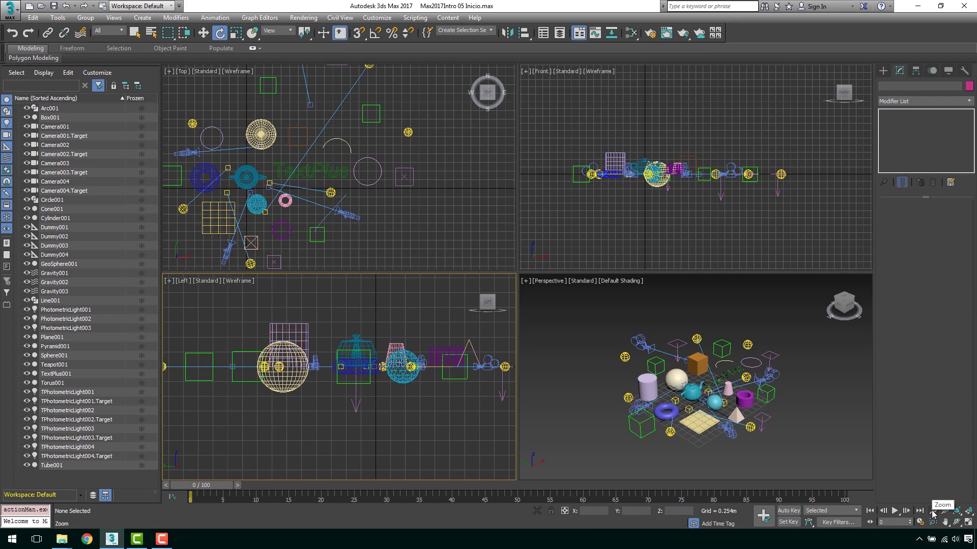
Drag with the Zoom tool to close the Left view in on the teapot and sphere
click(932, 511)
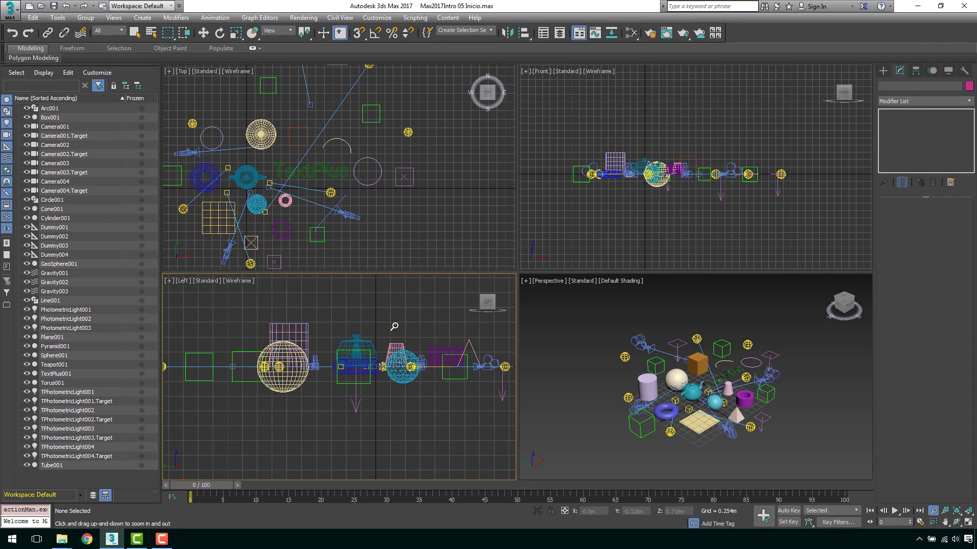
mouse_move(394, 325)
mouse_down()
mouse_move(389, 279)
mouse_move(394, 391)
mouse_move(397, 332)
mouse_up()
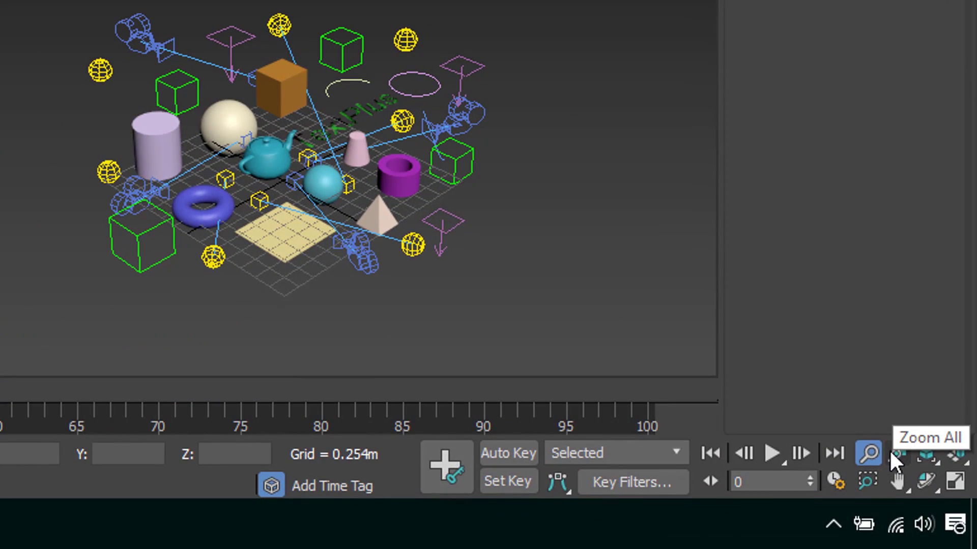
Zoom all non-camera views in with Zoom All, then pan the Left view left
click(899, 450)
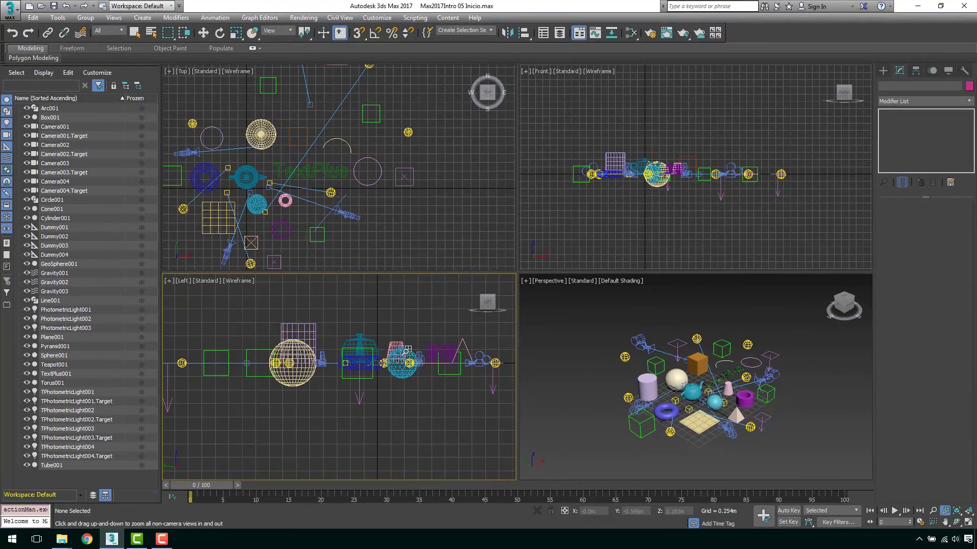
mouse_move(404, 345)
mouse_down()
mouse_move(389, 299)
mouse_move(399, 388)
mouse_move(394, 329)
mouse_up()
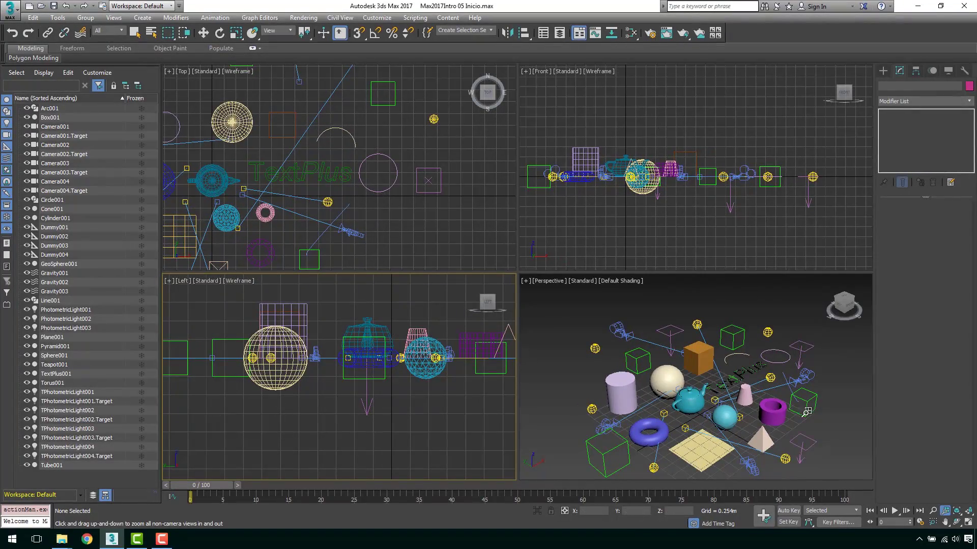
click(945, 522)
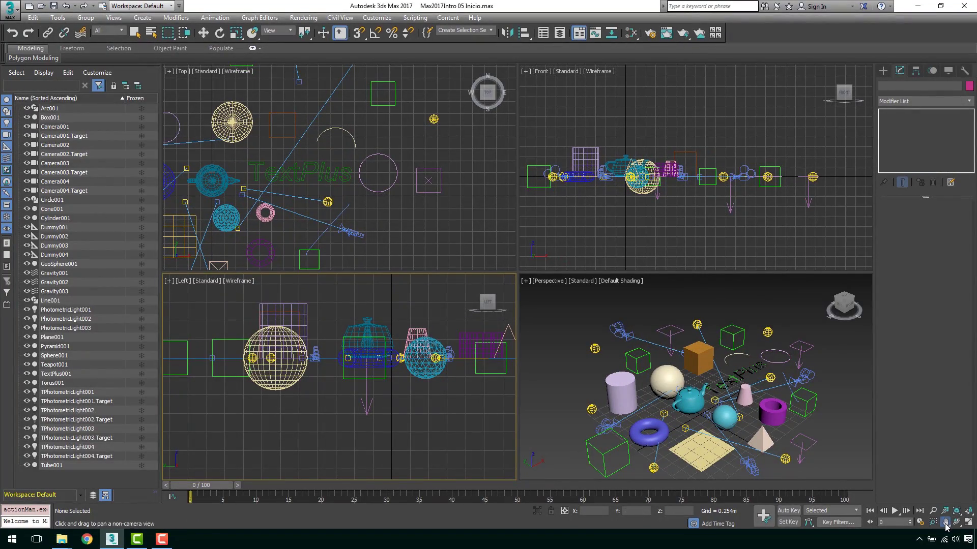
mouse_move(424, 364)
mouse_down()
mouse_move(304, 380)
mouse_move(451, 416)
mouse_move(511, 393)
mouse_move(446, 363)
mouse_up()
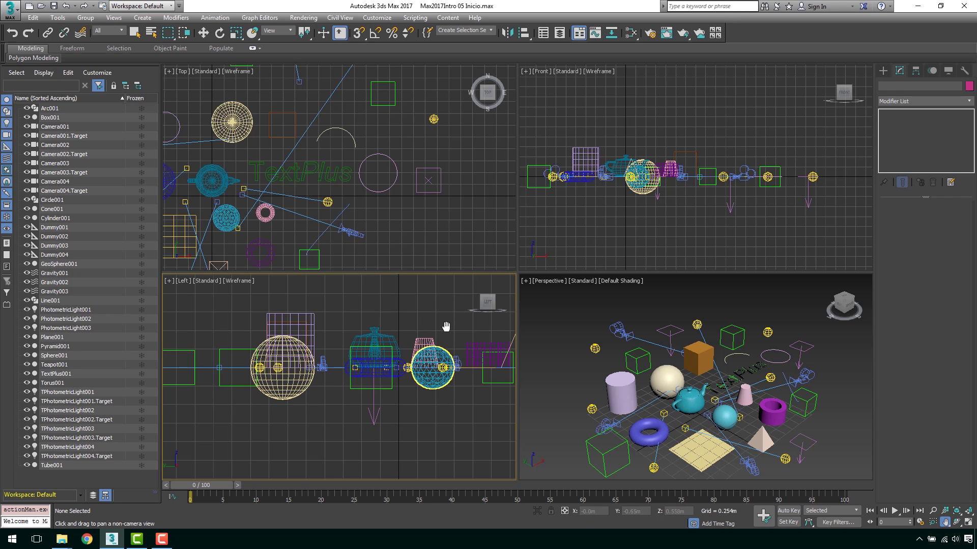
Zoom Region into the Left view around the camera, then zoom back out
click(933, 522)
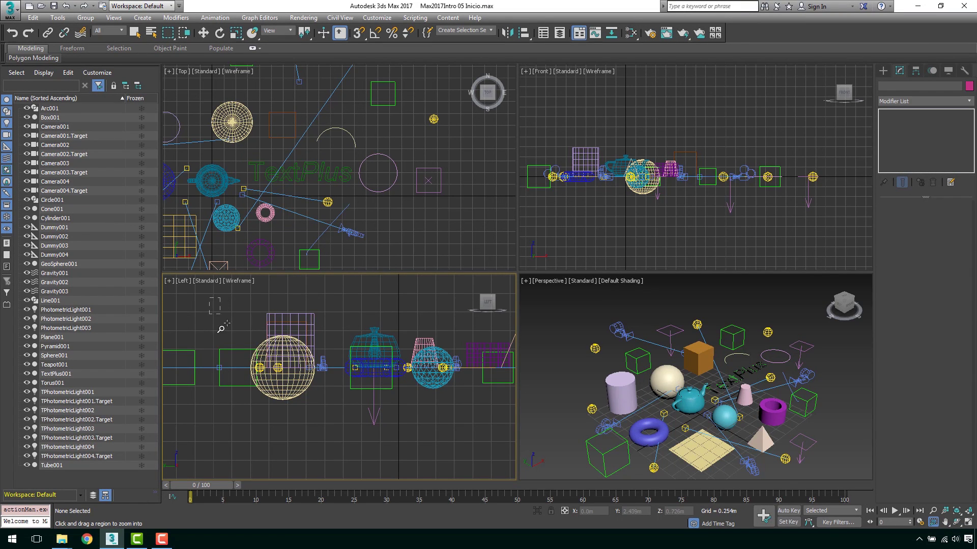
drag(224, 323, 375, 440)
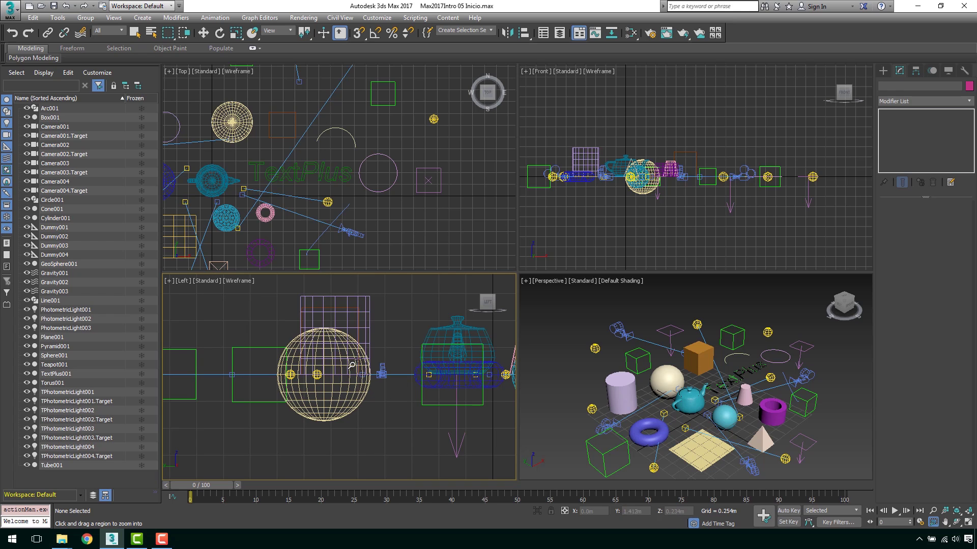
drag(372, 365, 391, 399)
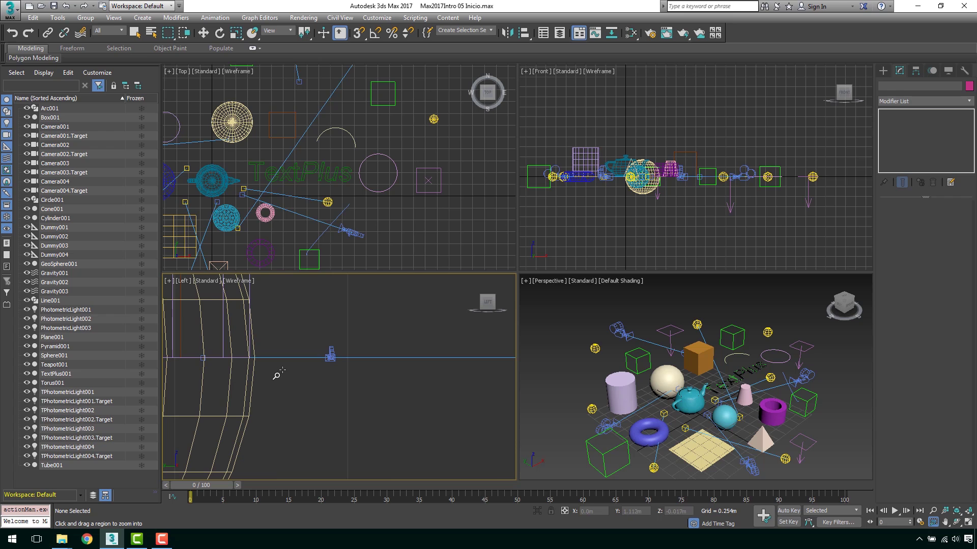
click(933, 510)
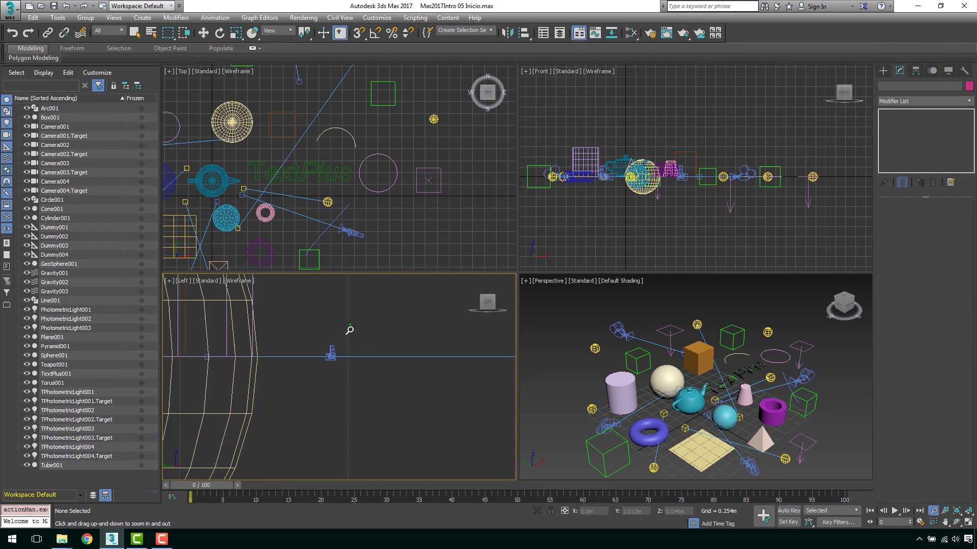
mouse_move(349, 326)
mouse_down()
mouse_move(373, 338)
mouse_move(362, 364)
mouse_move(366, 316)
mouse_up()
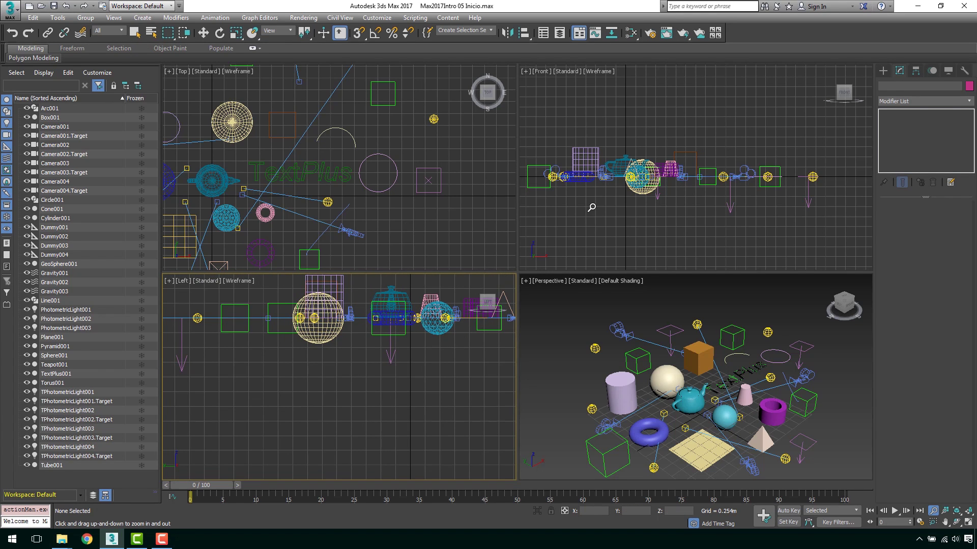
Fit the Left view to all objects, zoom into a close-up, then fit it again
click(956, 516)
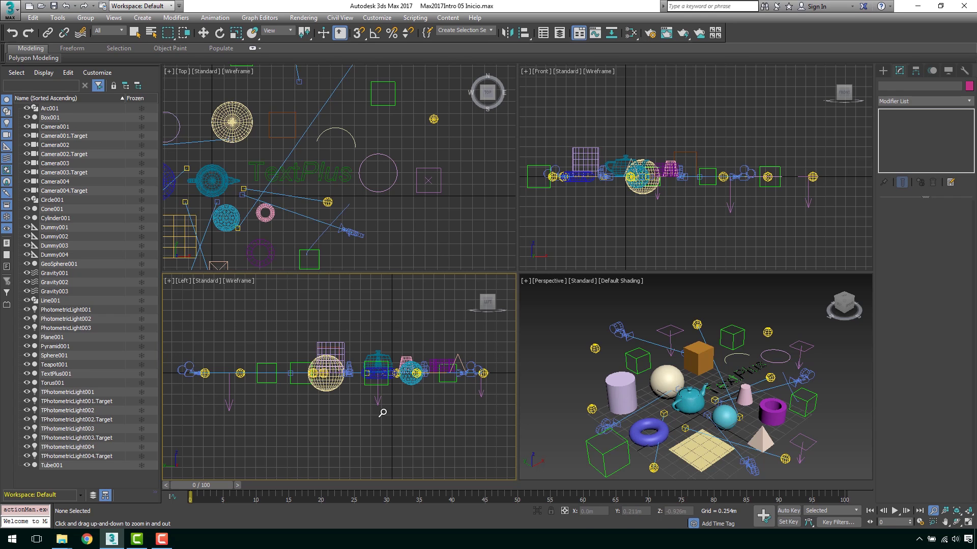
drag(382, 376, 398, 345)
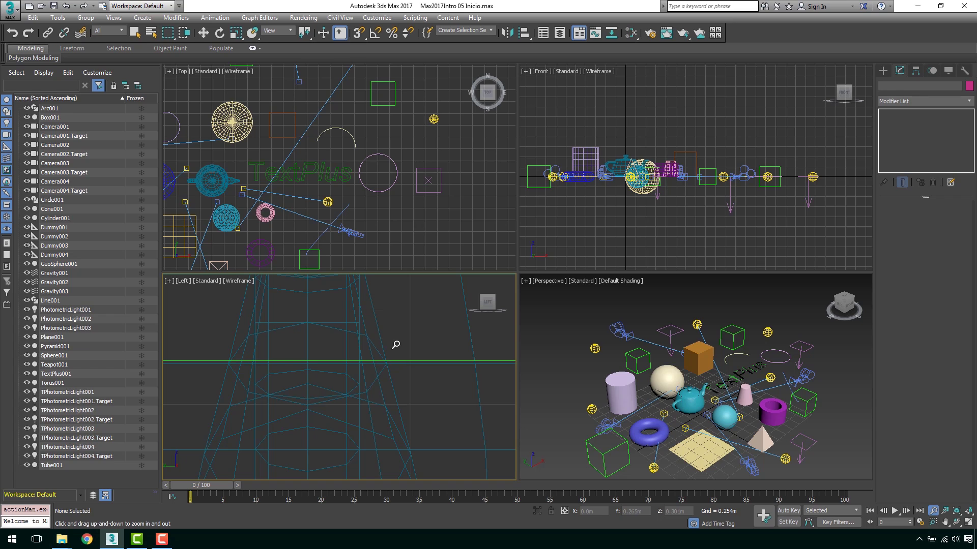
click(955, 517)
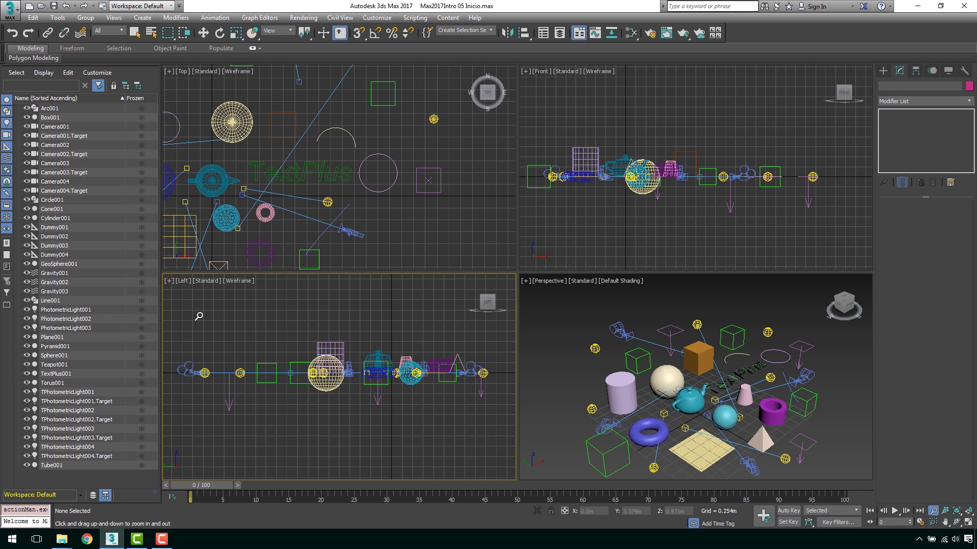
Zoom each view onto single objects, then frame the whole scene in all four views
click(375, 232)
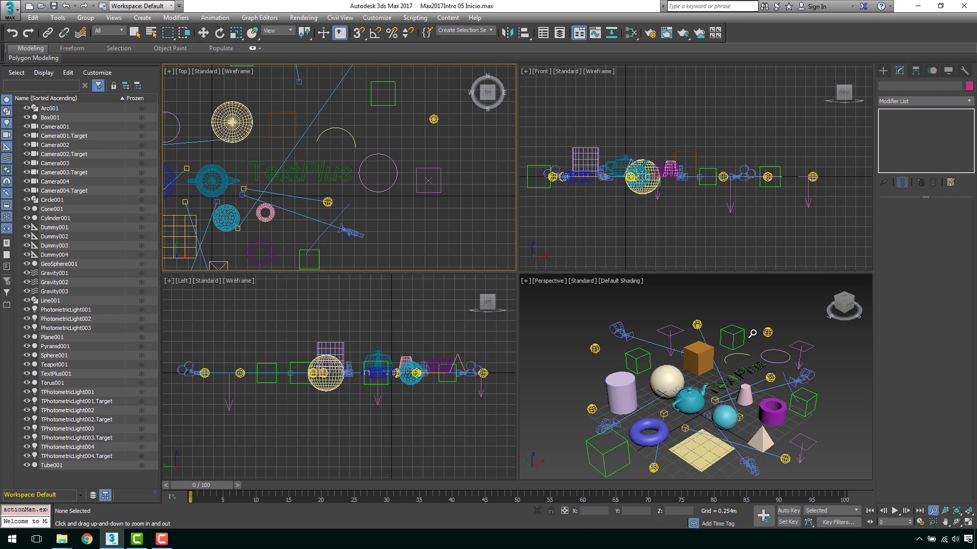
click(957, 511)
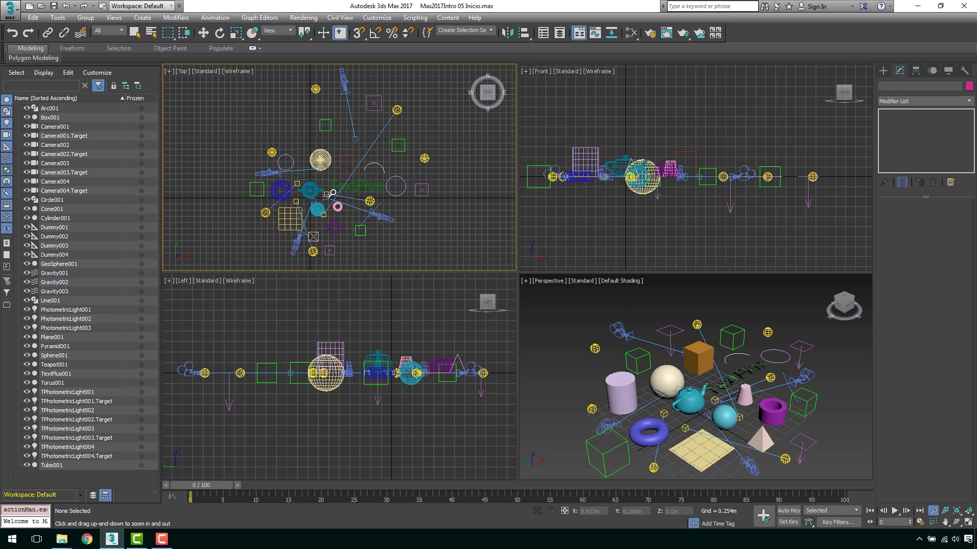
mouse_move(309, 209)
mouse_down()
mouse_move(345, 209)
mouse_move(341, 201)
mouse_up()
drag(696, 200, 692, 197)
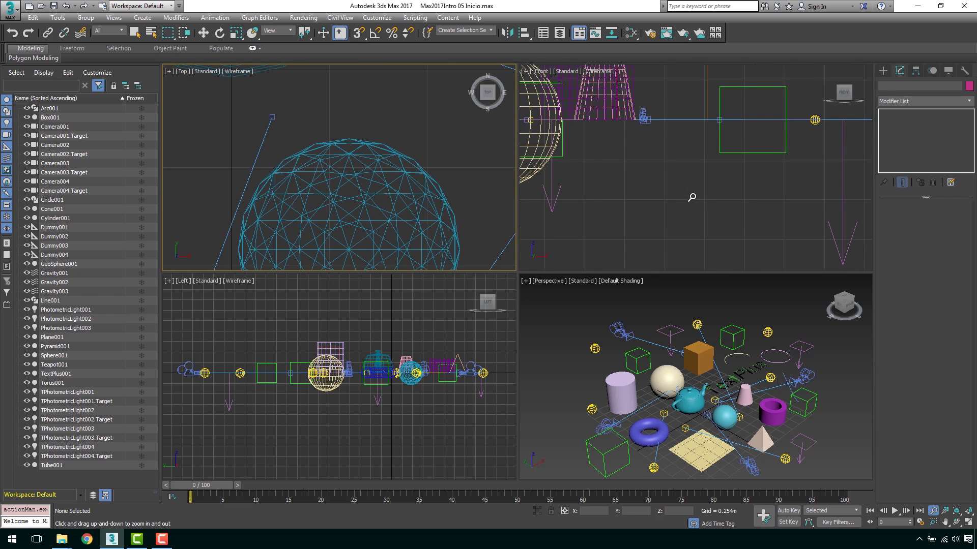
drag(704, 353, 705, 369)
drag(375, 372, 336, 369)
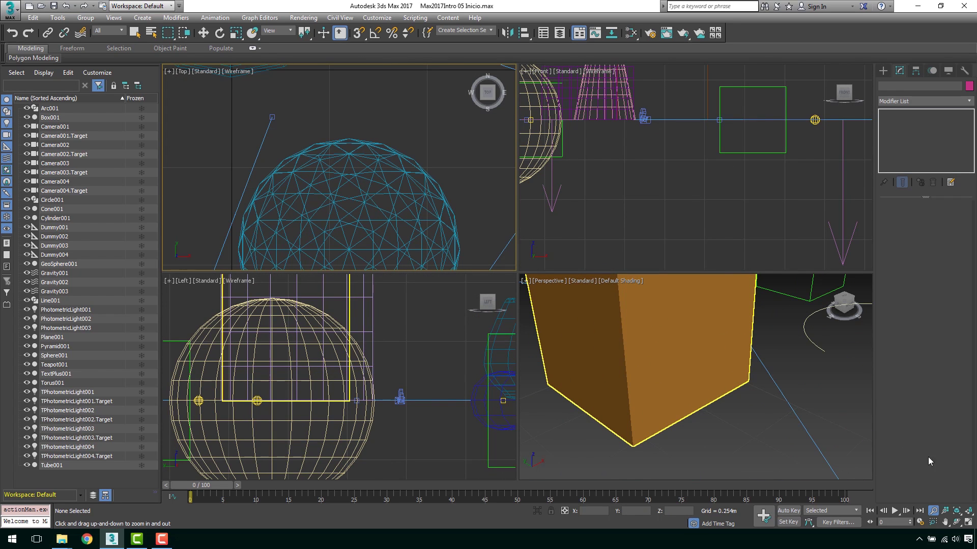
click(968, 513)
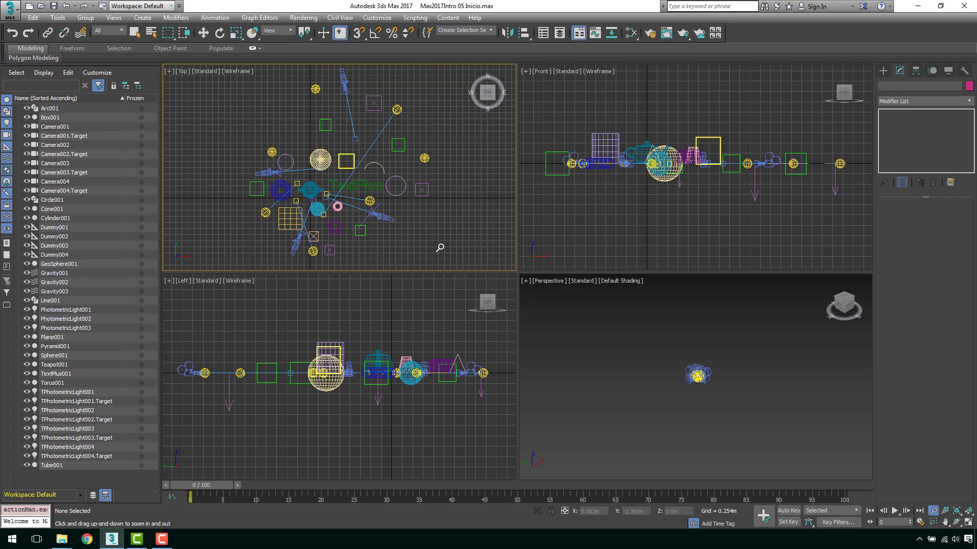
Activate the Front, then Perspective, and finally the Top viewport
click(570, 219)
click(550, 331)
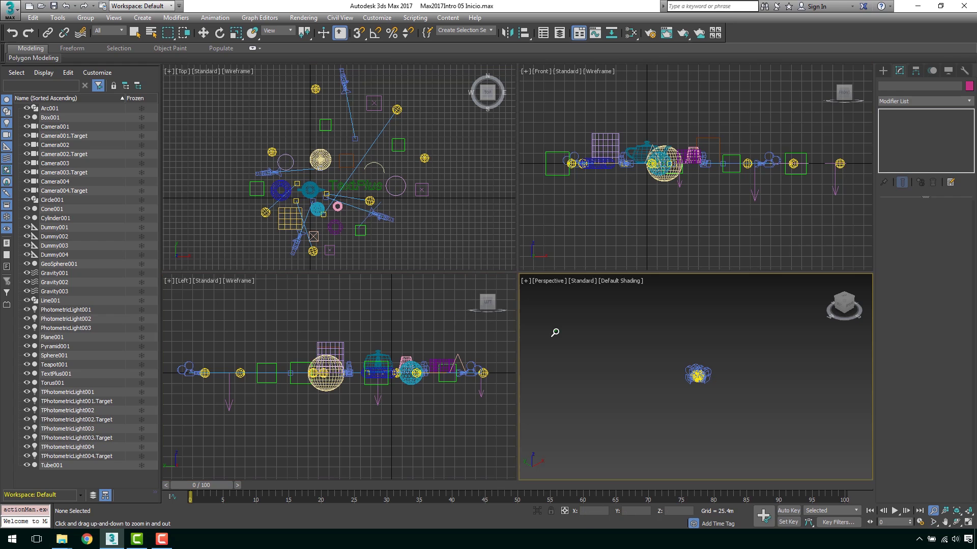
click(419, 224)
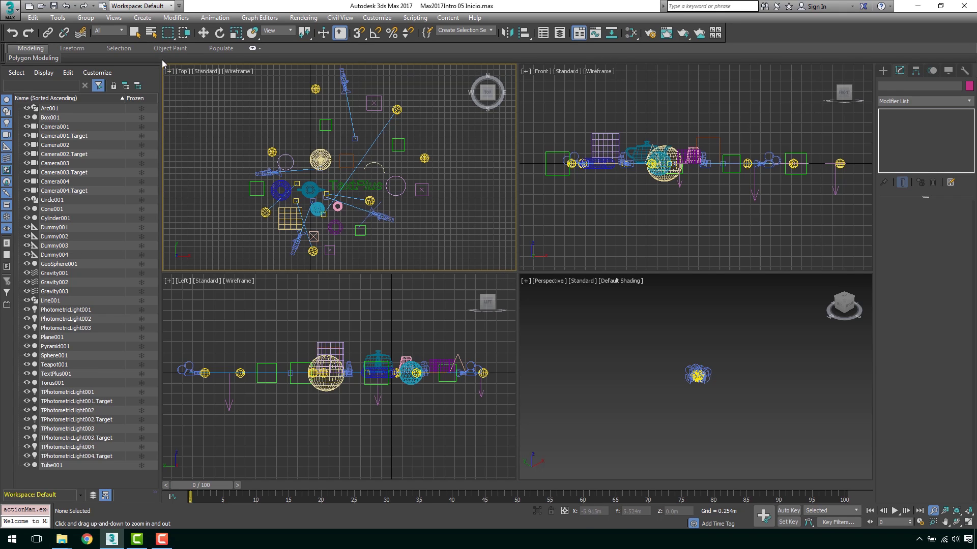
Select TextPlus001 in the Top view and zoom to it with Z
click(134, 34)
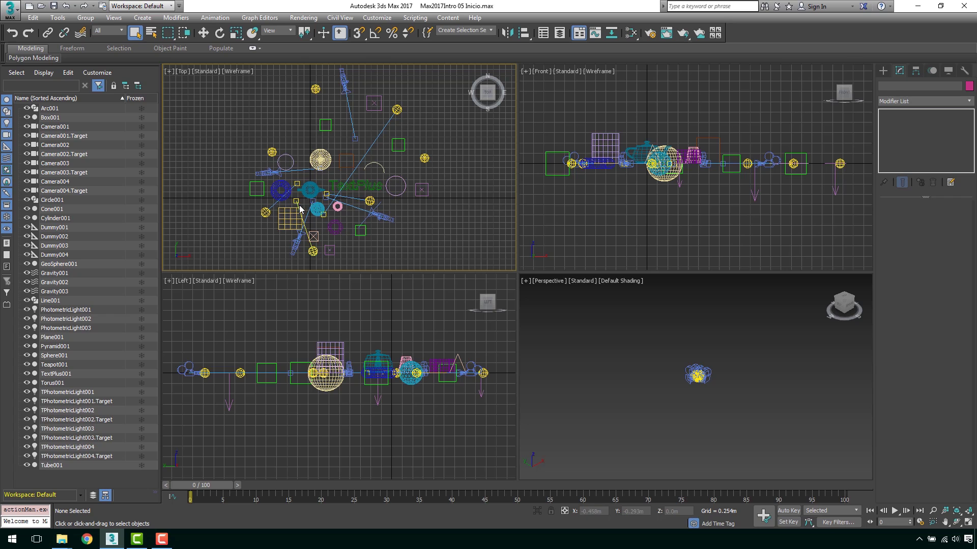
scroll(343, 198, up, 2)
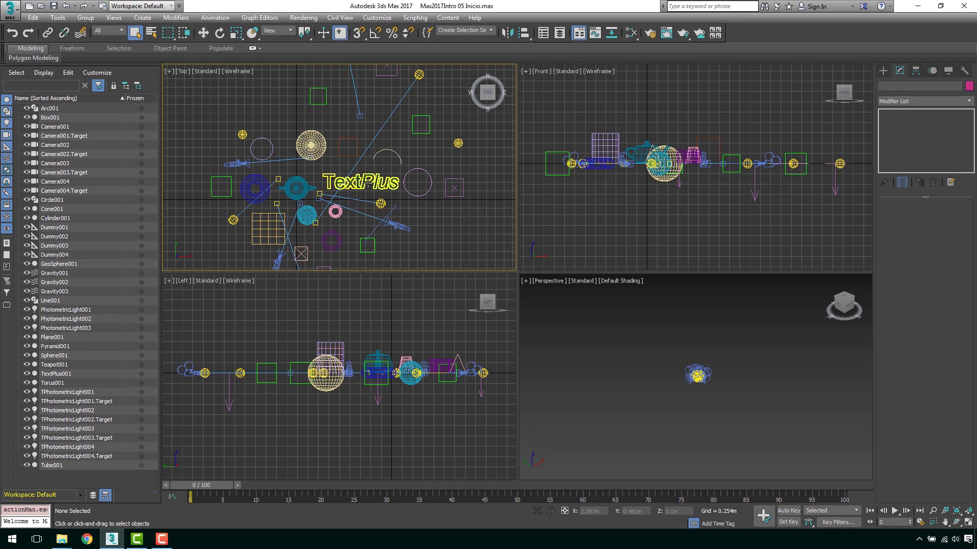
click(366, 179)
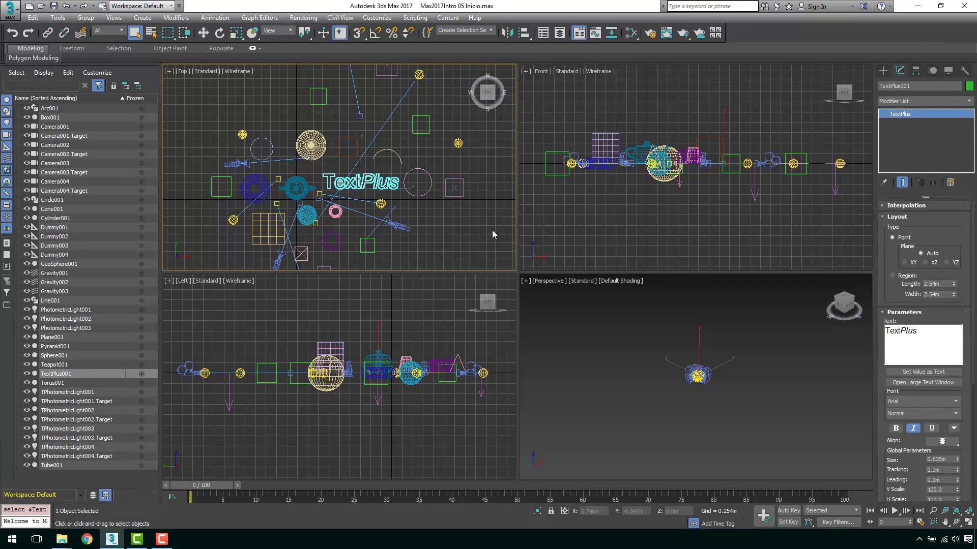
key(z)
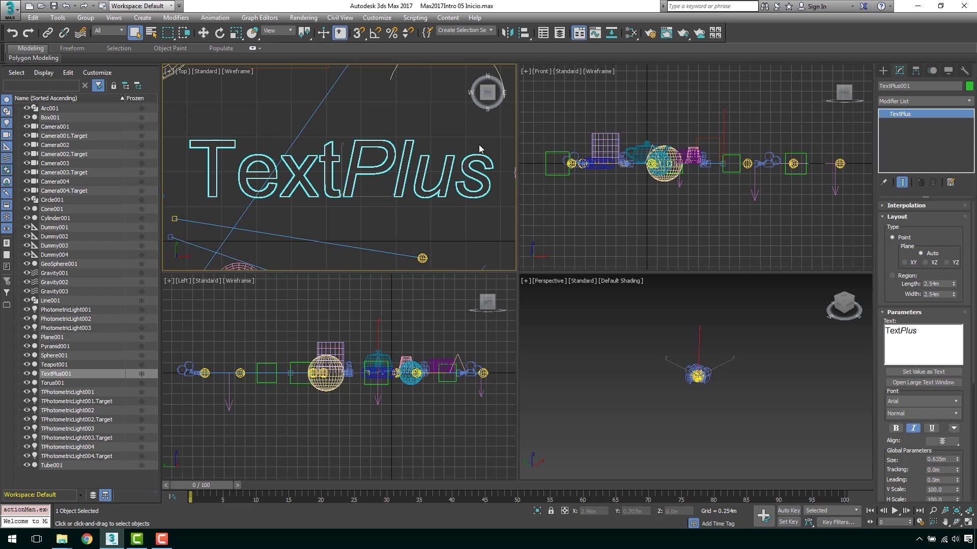
Zoom the Front view to Teapot001 and the Left view to Gravity003
click(593, 197)
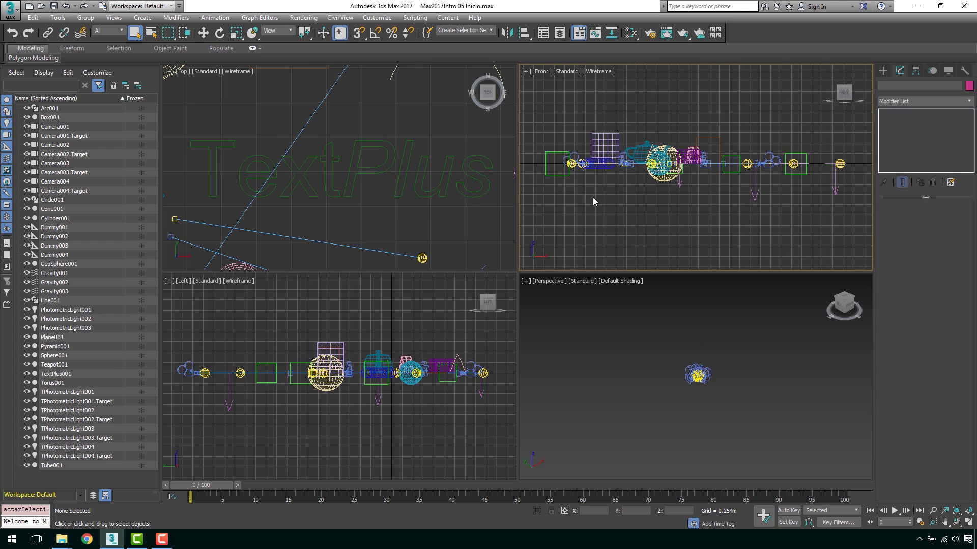
click(648, 169)
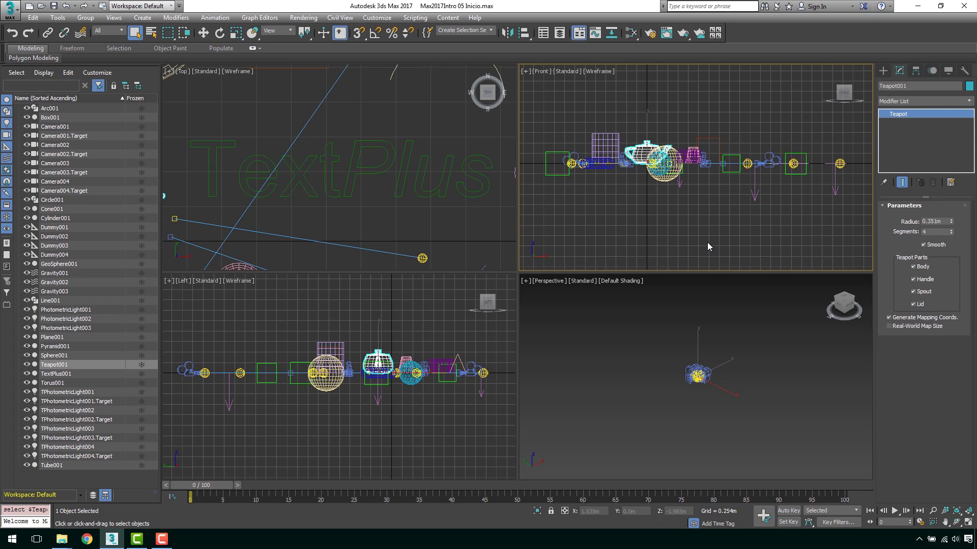
key(z)
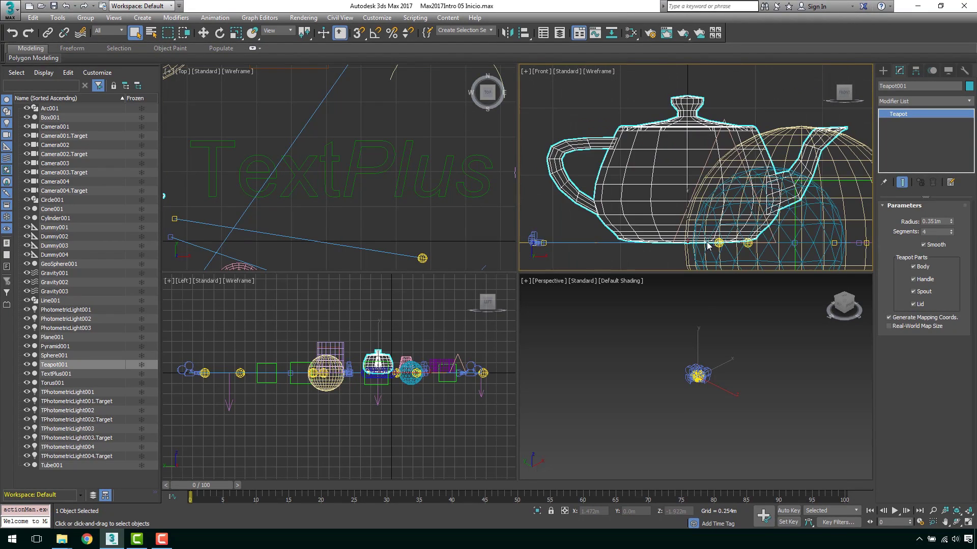
click(394, 341)
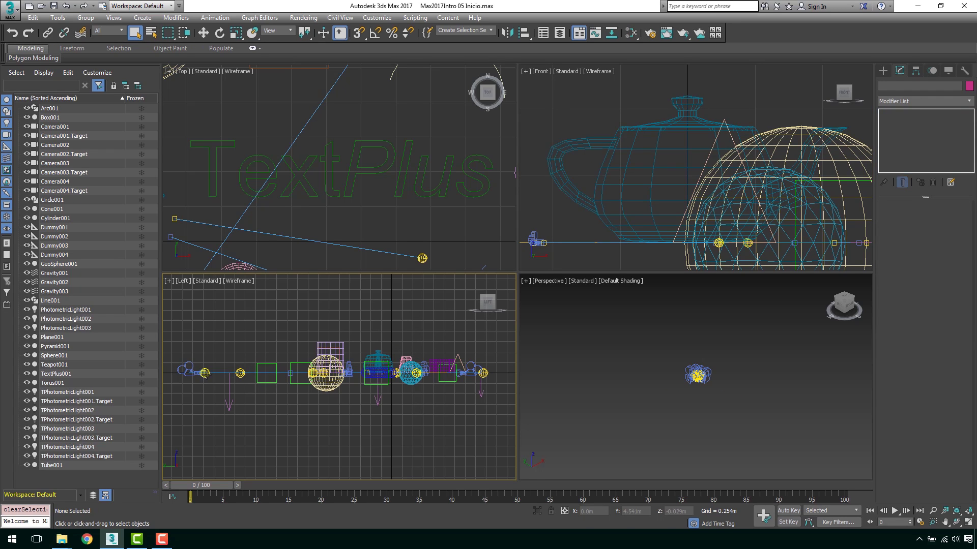
click(230, 392)
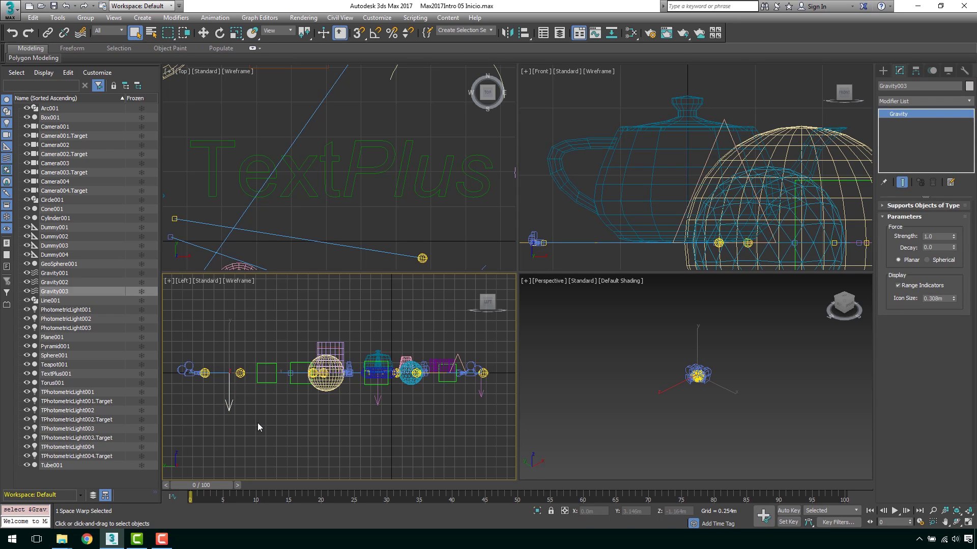
key(z)
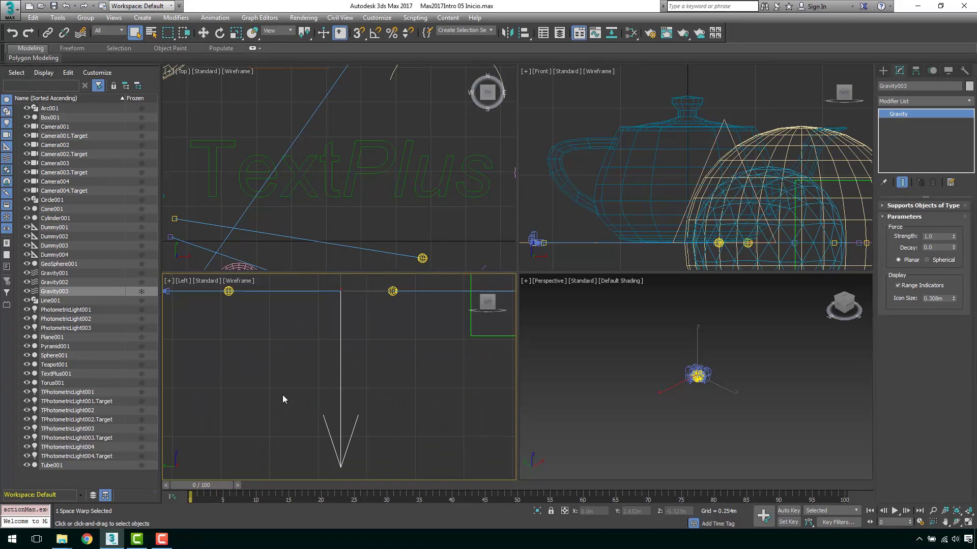
Zoom the Perspective view onto Box001, then deselect and zoom out to everything
click(437, 373)
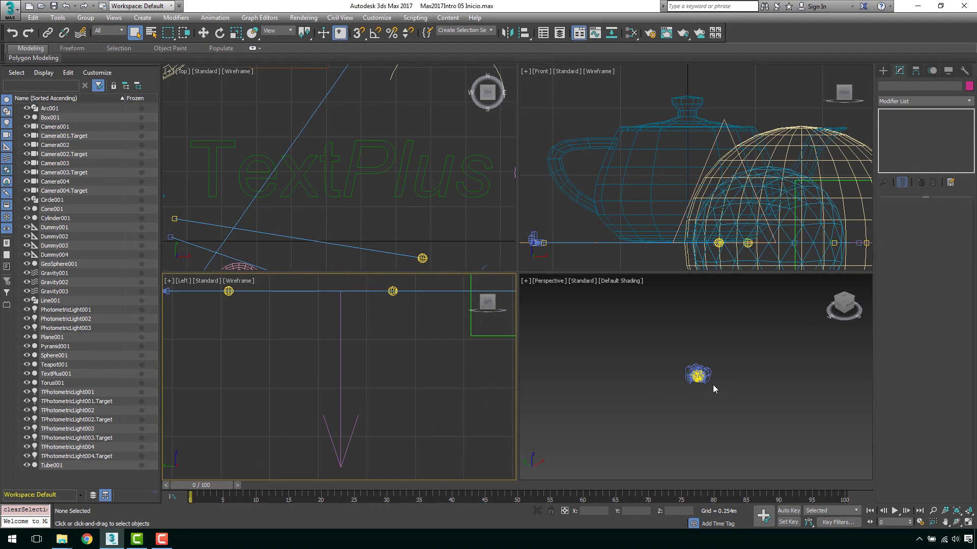
scroll(710, 385, up, 1)
scroll(656, 351, up, 1)
scroll(661, 357, up, 2)
scroll(732, 407, up, 2)
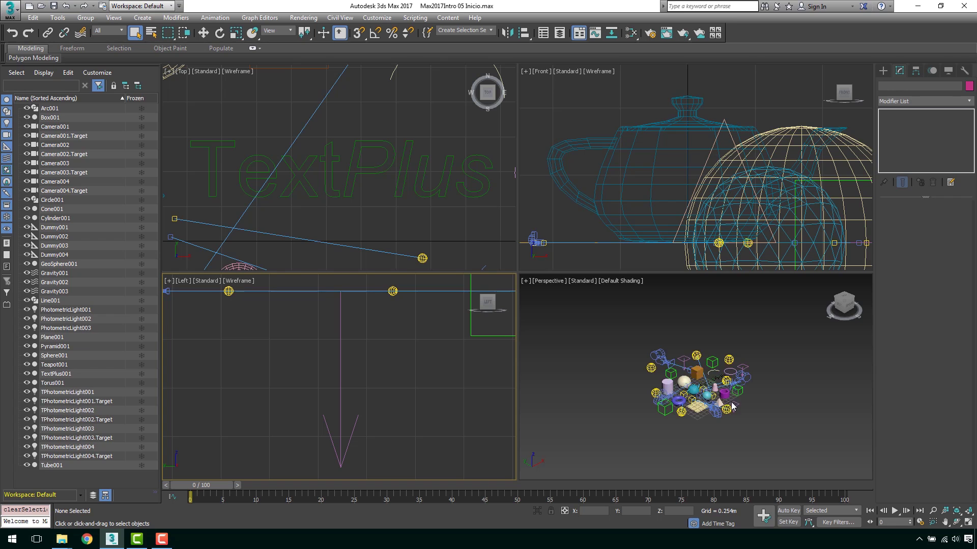
scroll(732, 407, up, 2)
click(674, 357)
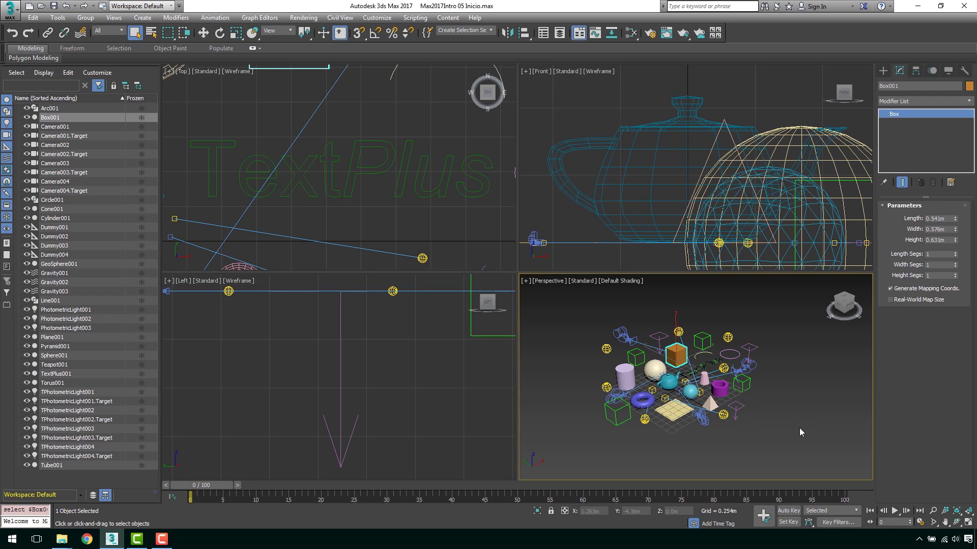
key(z)
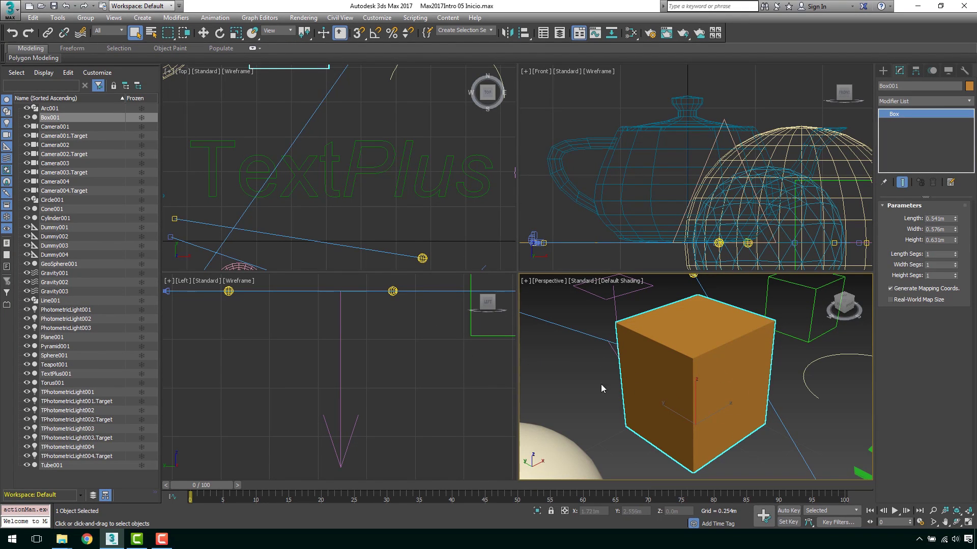
click(578, 386)
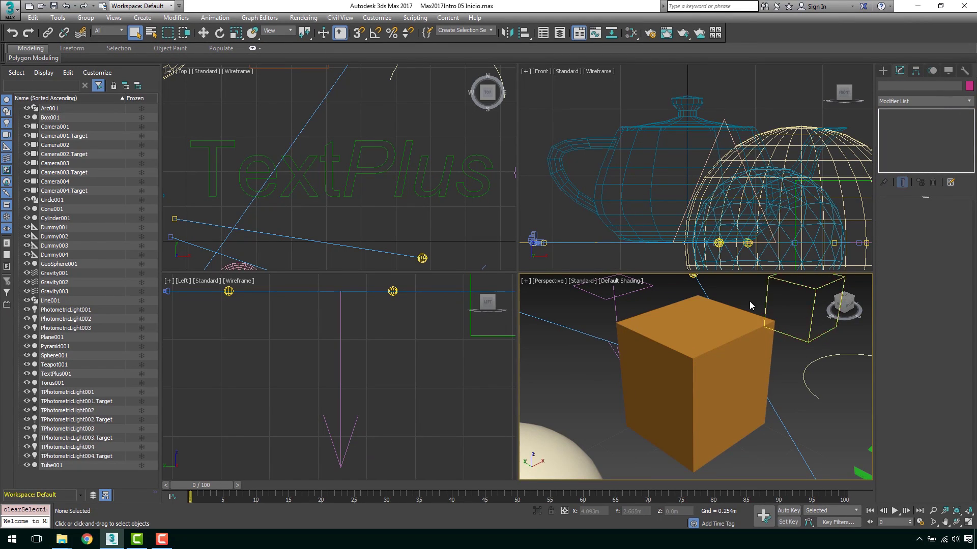
key(z)
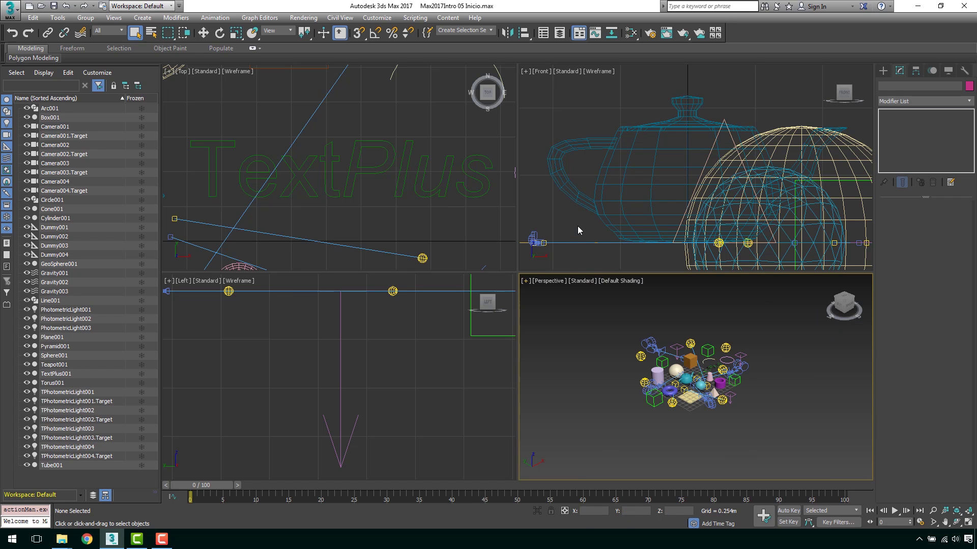
Press Z in the Front, Top and Left views to show the whole scene
click(646, 99)
key(z)
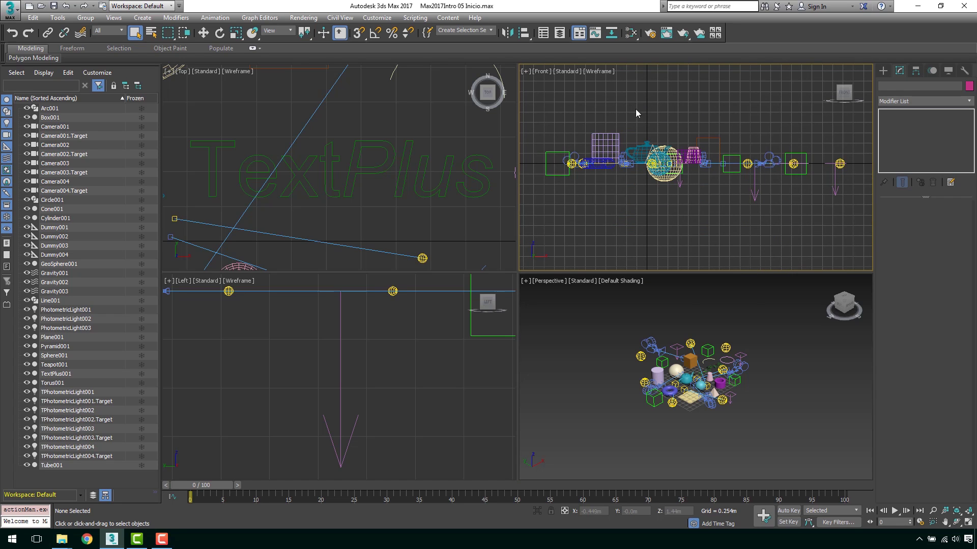
click(426, 125)
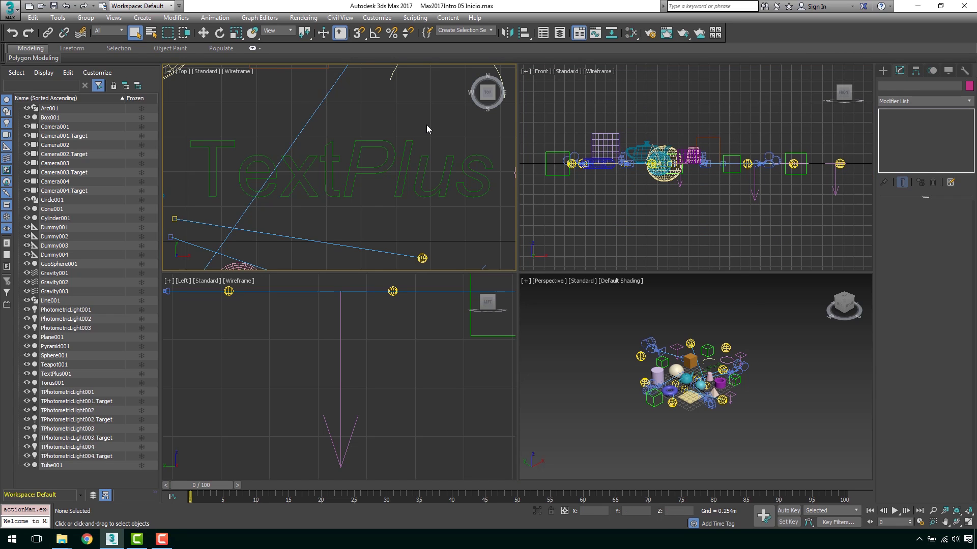
key(z)
click(396, 360)
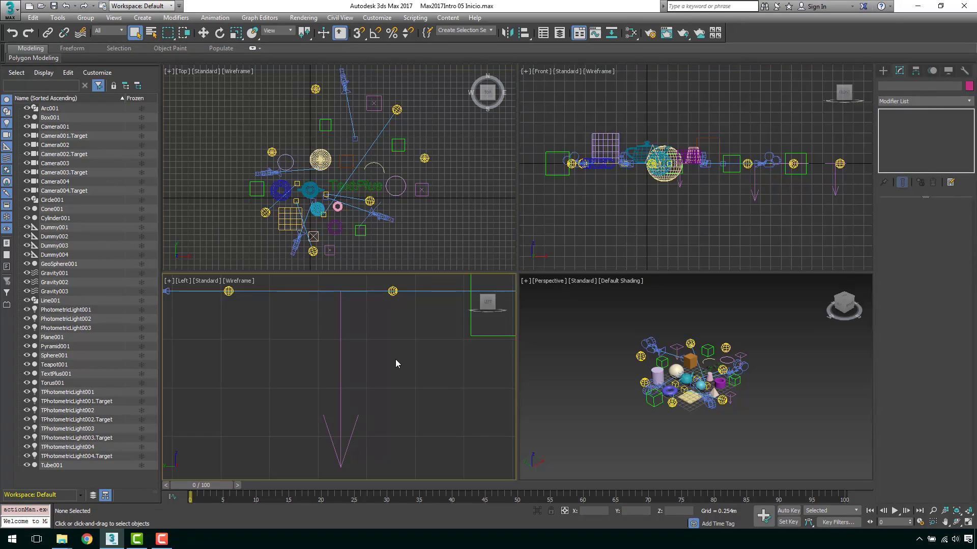
key(z)
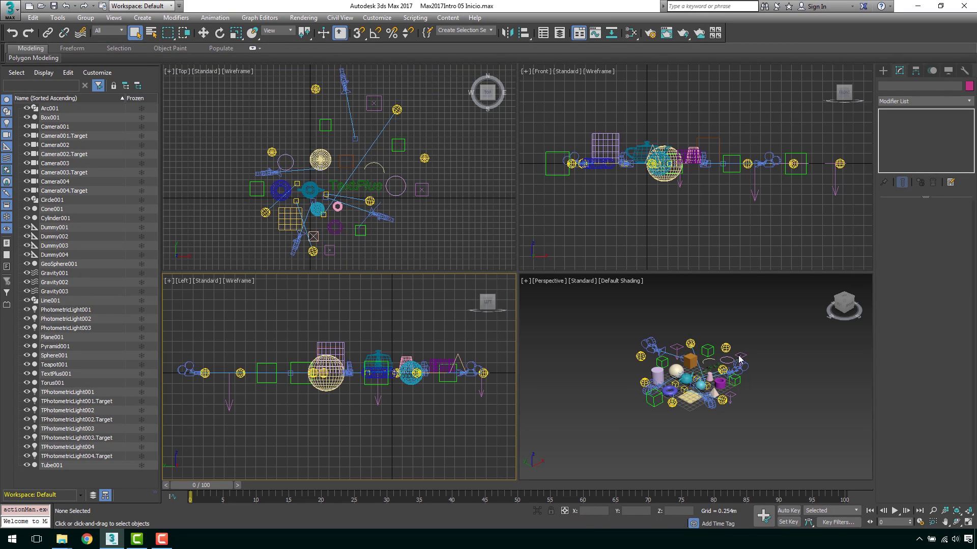
Toggle maximize (Alt+W) on the Left, Perspective and Front views, restoring four views
click(969, 523)
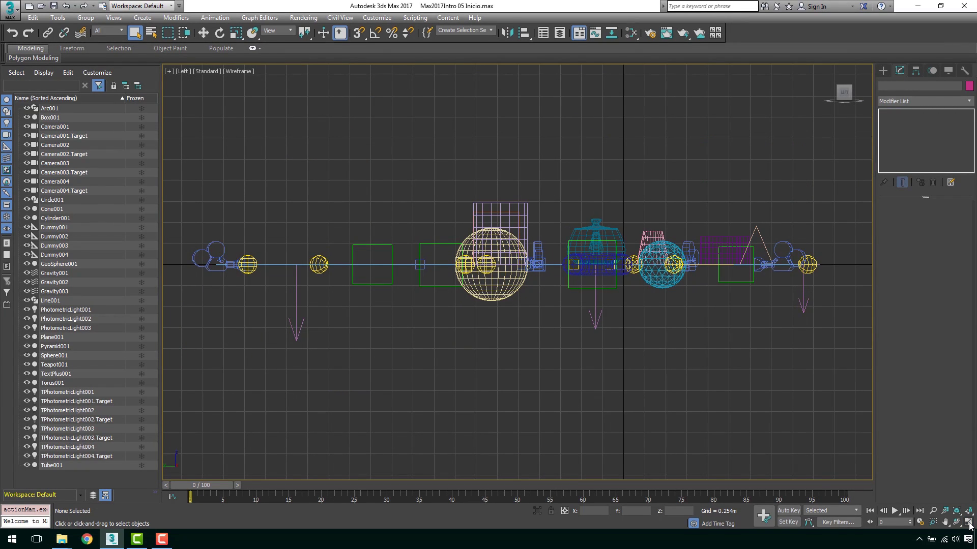
click(968, 524)
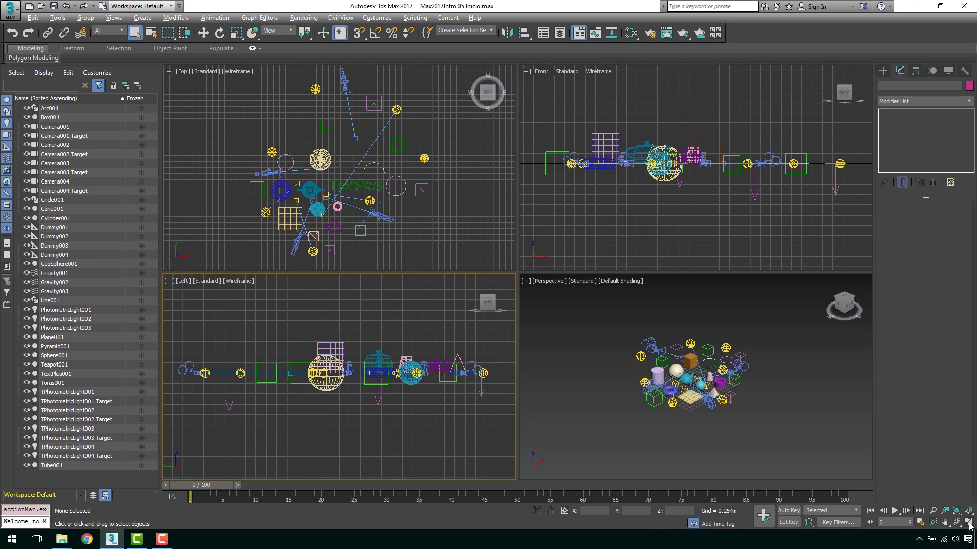
click(968, 525)
key(alt+w)
click(541, 276)
key(alt+w)
key(alt+w)
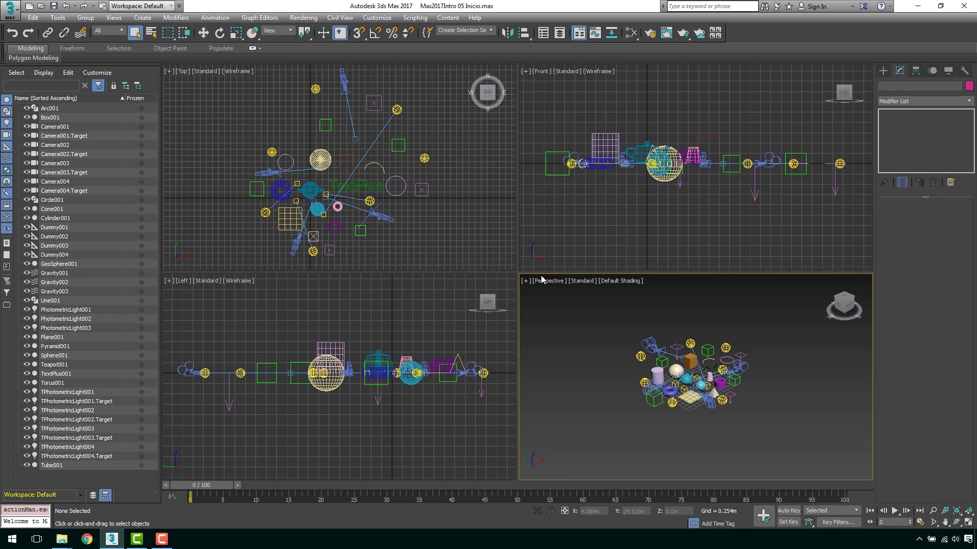
key(alt+w)
key(alt+w)
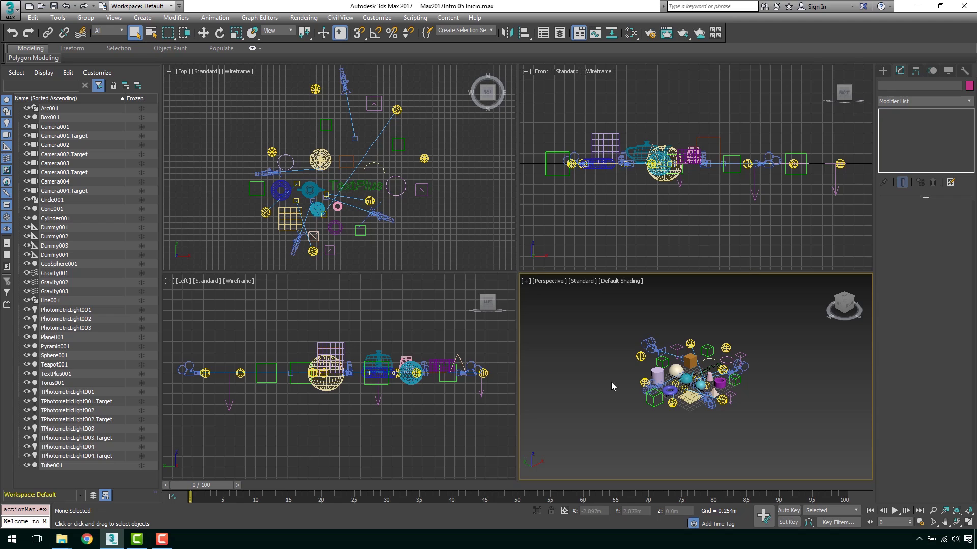
click(625, 219)
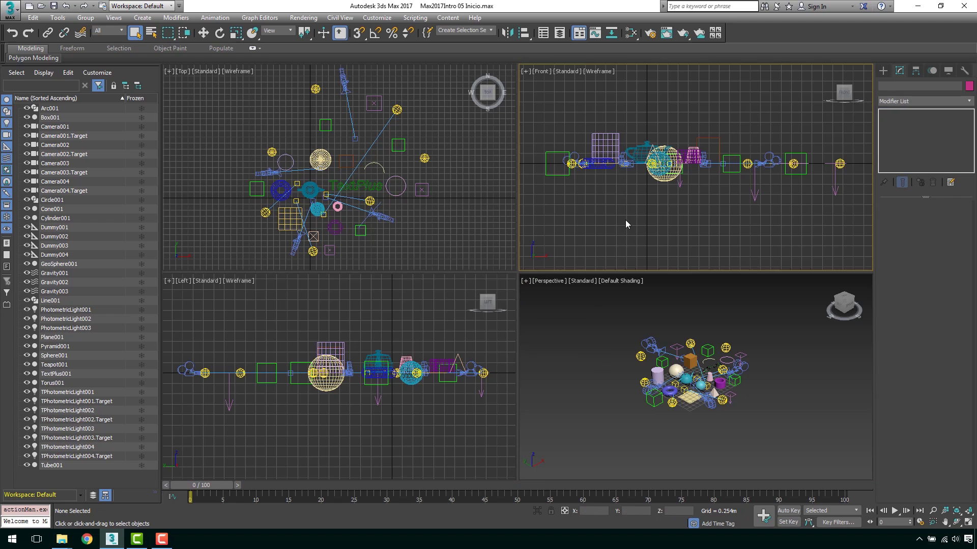
key(alt+w)
key(alt+w)
click(461, 229)
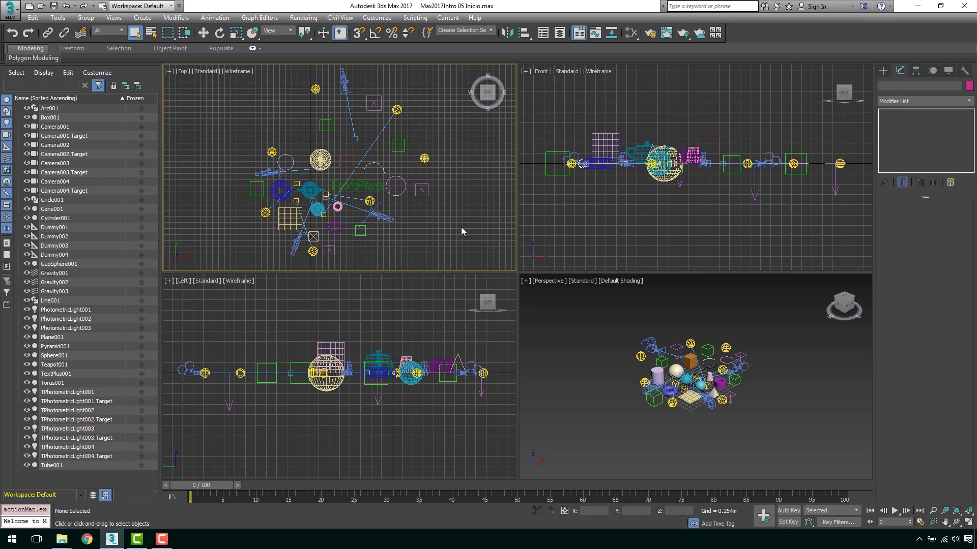
key(alt+w)
key(alt+w)
Orbit the Perspective view through low, side-on and high angles, zooming out slightly
click(956, 523)
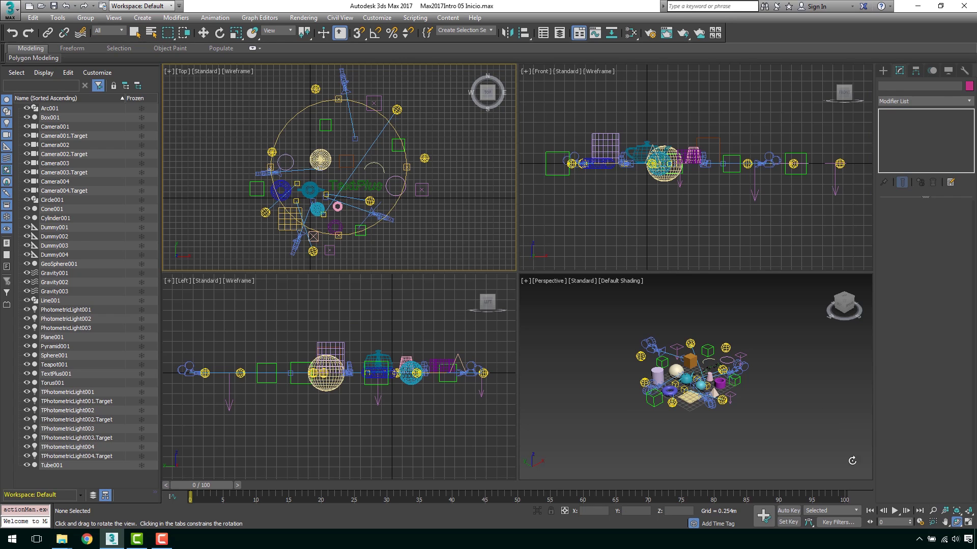
click(601, 354)
scroll(701, 402, up, 2)
scroll(702, 406, up, 4)
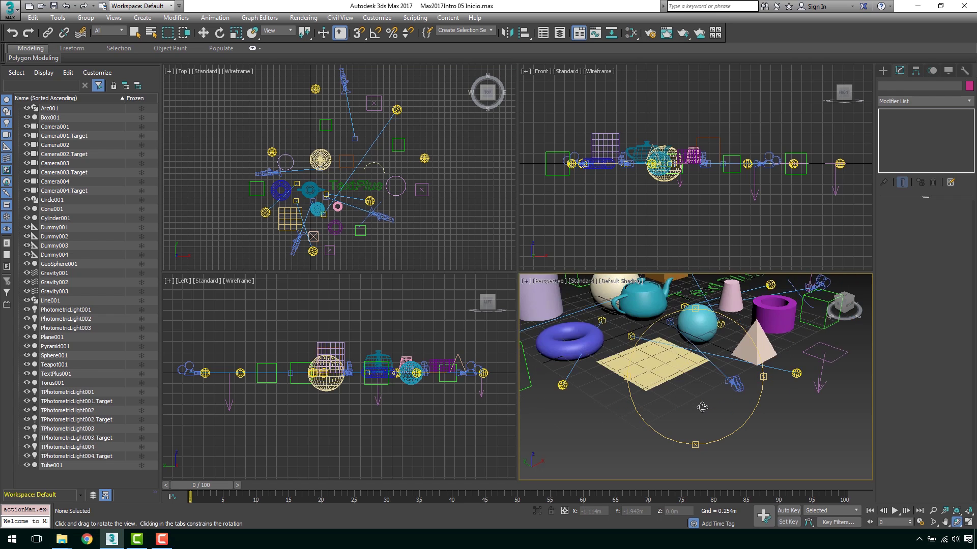
scroll(702, 407, down, 4)
mouse_move(702, 407)
mouse_down()
mouse_move(740, 356)
mouse_move(702, 377)
mouse_up()
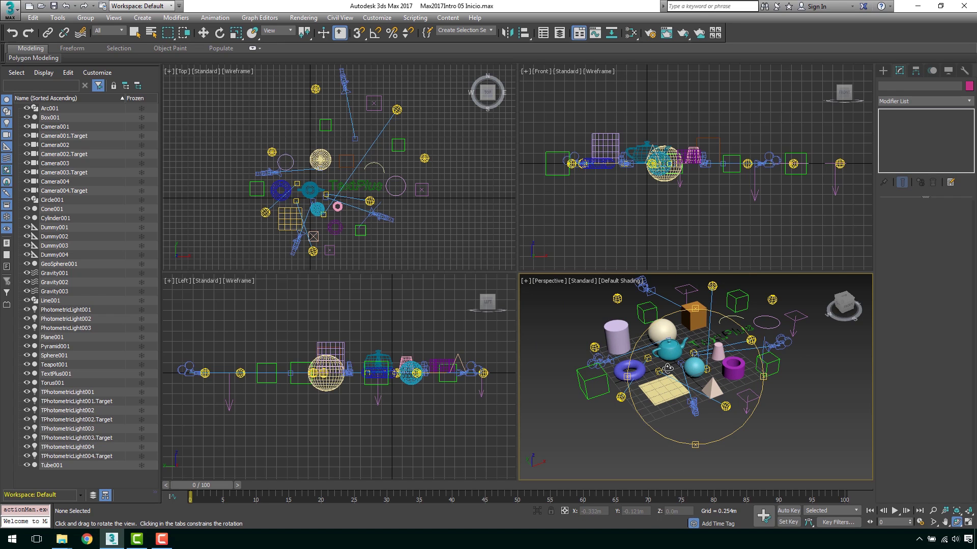
mouse_move(668, 368)
mouse_down()
mouse_move(728, 340)
mouse_move(670, 370)
mouse_move(776, 347)
mouse_move(786, 397)
mouse_move(758, 314)
mouse_move(756, 346)
mouse_move(668, 366)
mouse_move(749, 331)
mouse_move(697, 384)
mouse_move(686, 318)
mouse_up()
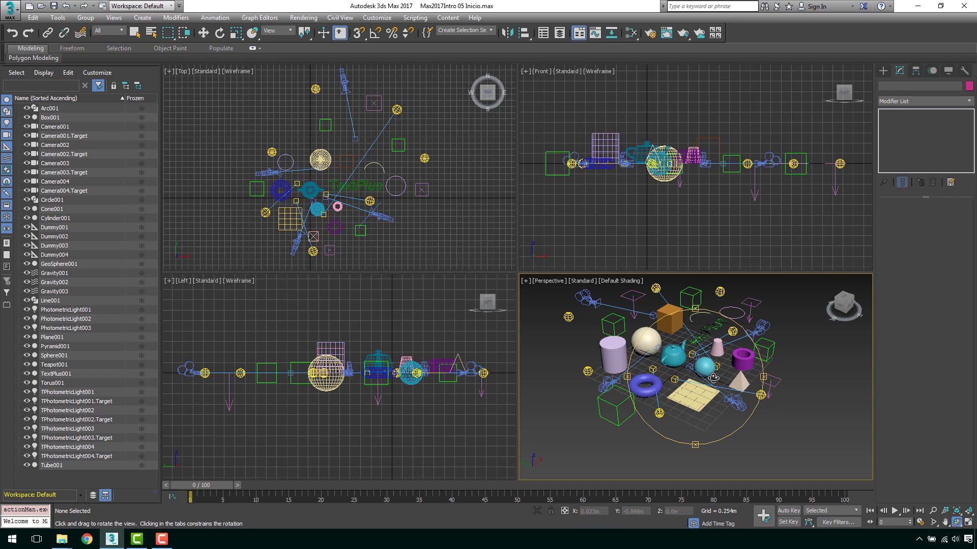
drag(714, 378, 653, 321)
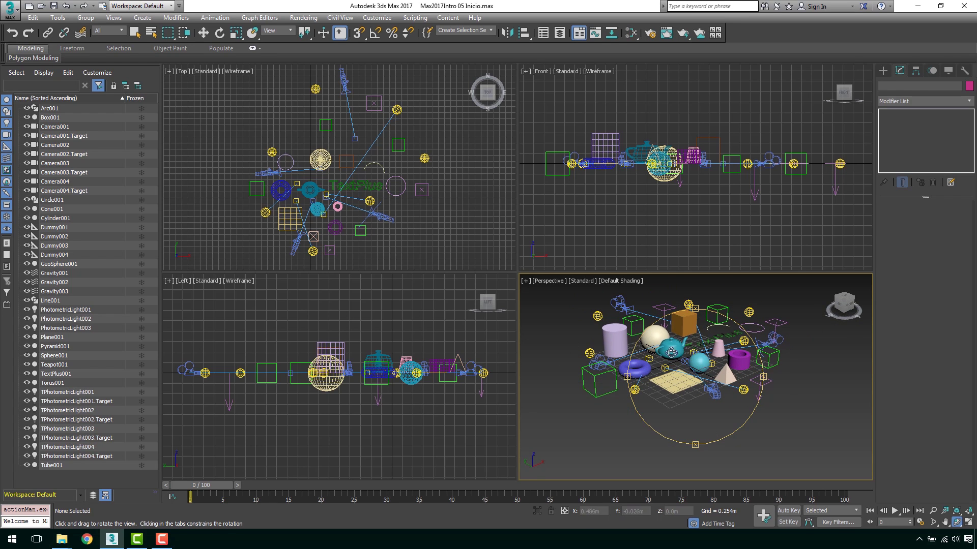
mouse_move(718, 376)
mouse_down()
mouse_move(681, 386)
mouse_move(725, 379)
mouse_up()
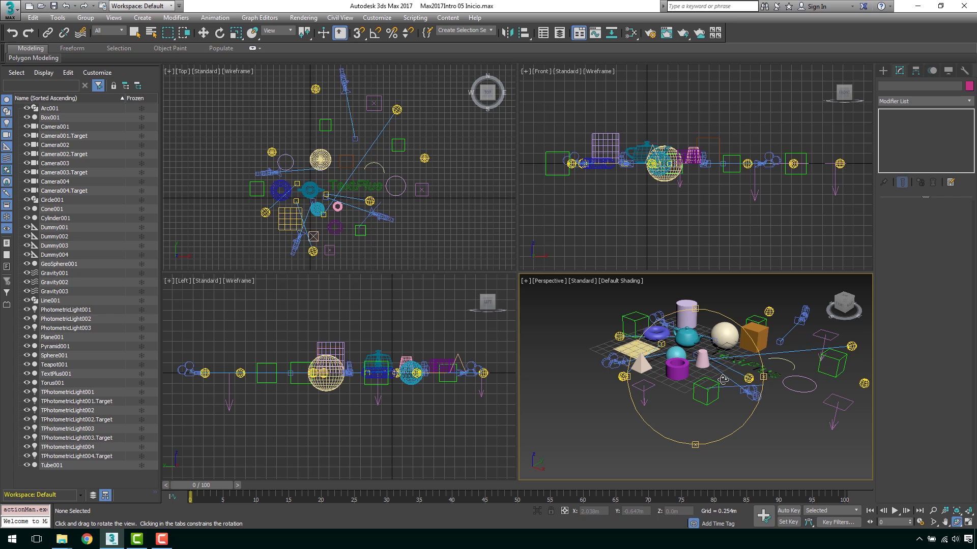
mouse_move(689, 376)
mouse_down()
mouse_move(712, 363)
mouse_move(663, 374)
mouse_up()
scroll(664, 378, down, 3)
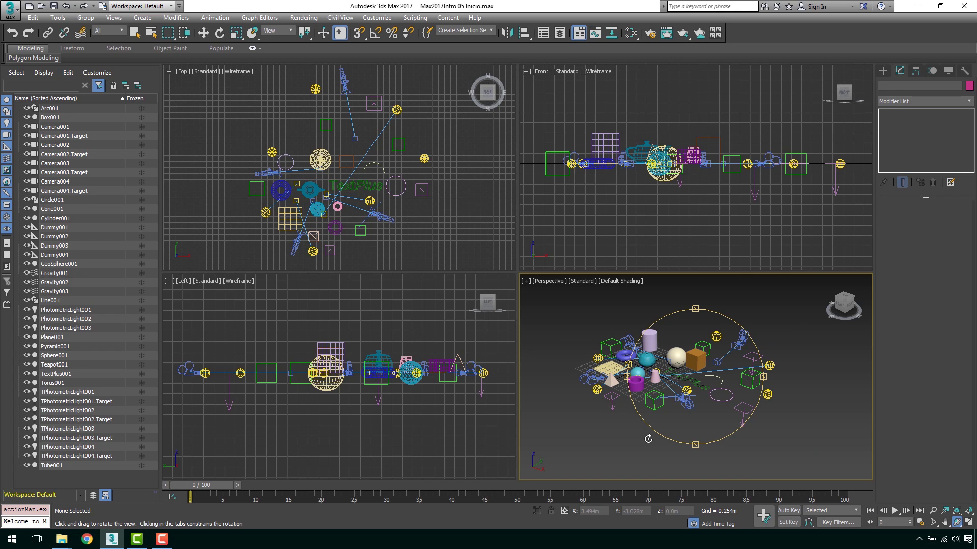
mouse_move(664, 379)
mouse_down()
mouse_move(730, 371)
mouse_move(693, 370)
mouse_move(766, 332)
mouse_move(801, 366)
mouse_move(672, 377)
mouse_move(740, 377)
mouse_move(683, 381)
mouse_up()
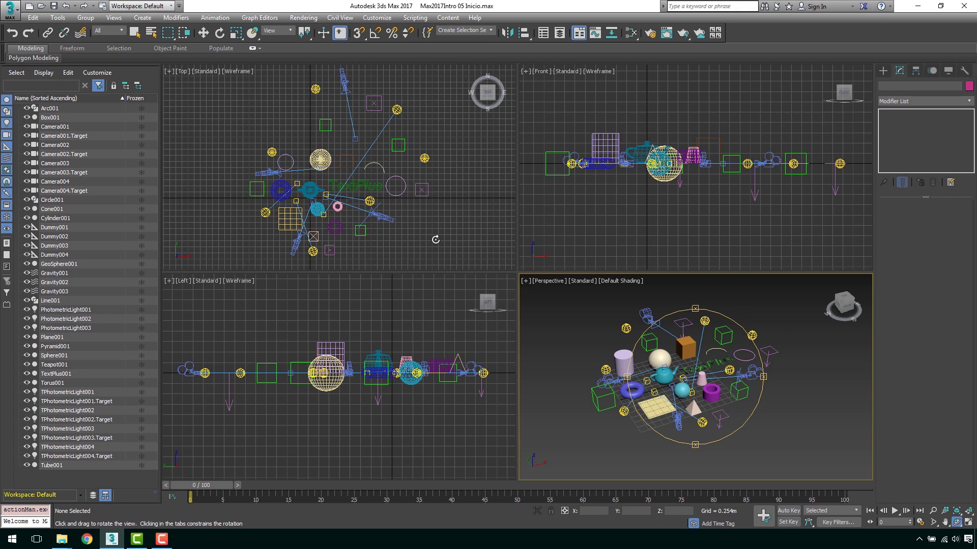
Return to the Select Object tool, then pan and orbit the Perspective viewport around the scene
click(136, 35)
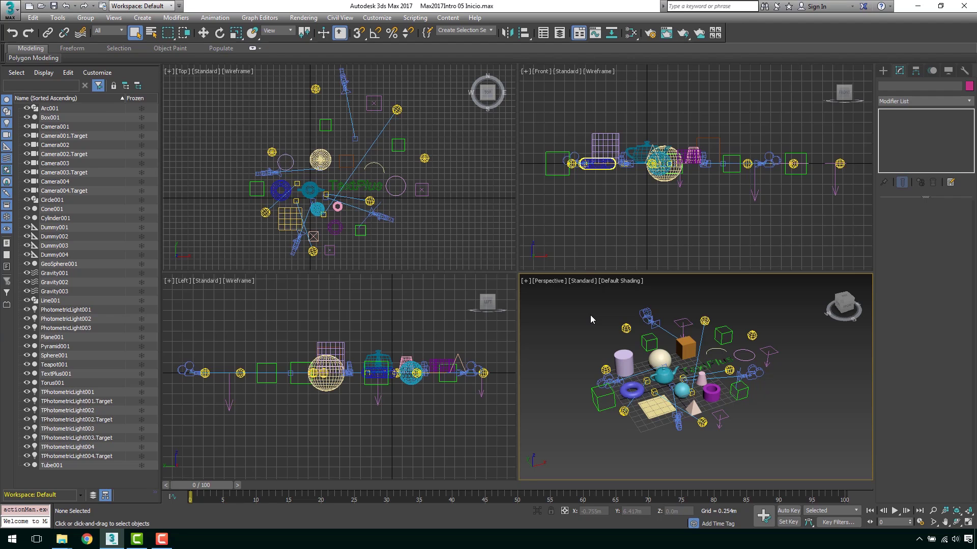
mouse_move(731, 362)
middle_down()
mouse_move(716, 357)
mouse_move(750, 355)
mouse_move(603, 346)
mouse_move(766, 351)
mouse_move(701, 339)
middle_up()
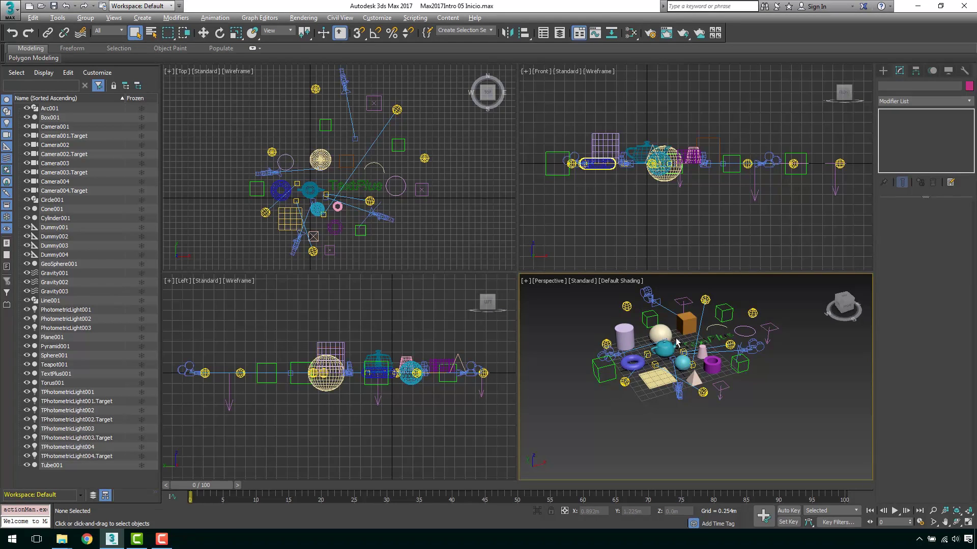
mouse_move(677, 343)
alt+middle_down()
mouse_move(700, 346)
mouse_move(682, 348)
mouse_move(686, 363)
mouse_move(691, 351)
alt+middle_up()
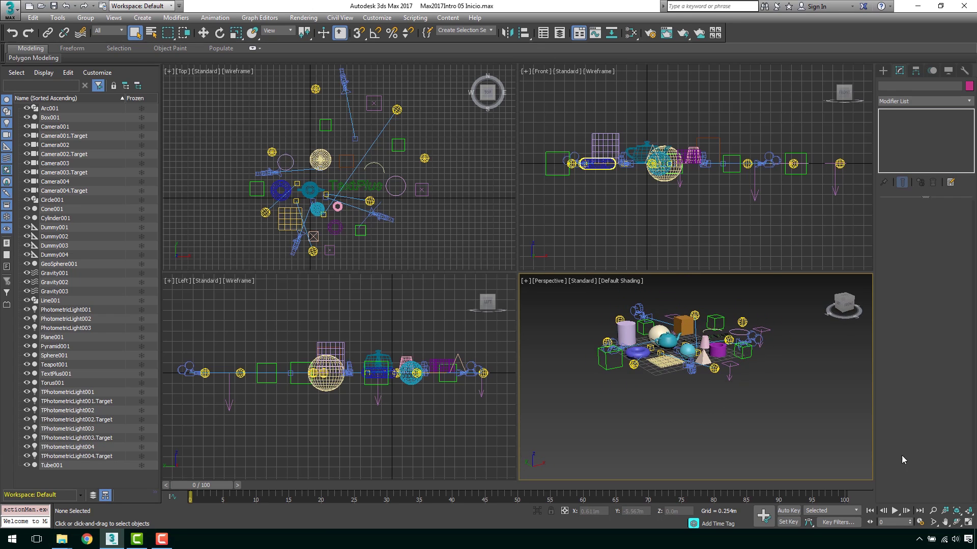
Maximize the Perspective viewport and zoom in and out on the scene
click(968, 522)
scroll(548, 345, up, 2)
scroll(547, 344, up, 5)
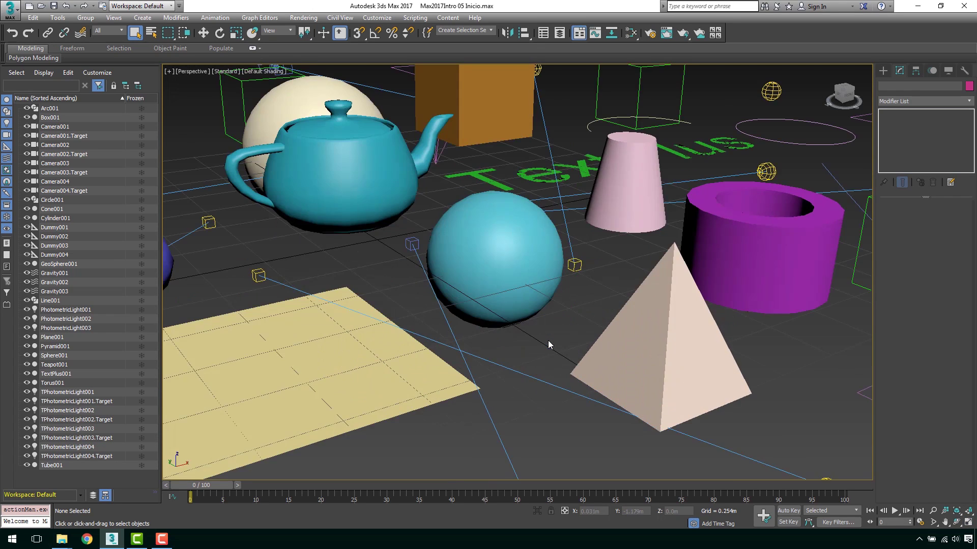
scroll(547, 345, down, 7)
scroll(475, 273, up, 5)
scroll(488, 275, down, 5)
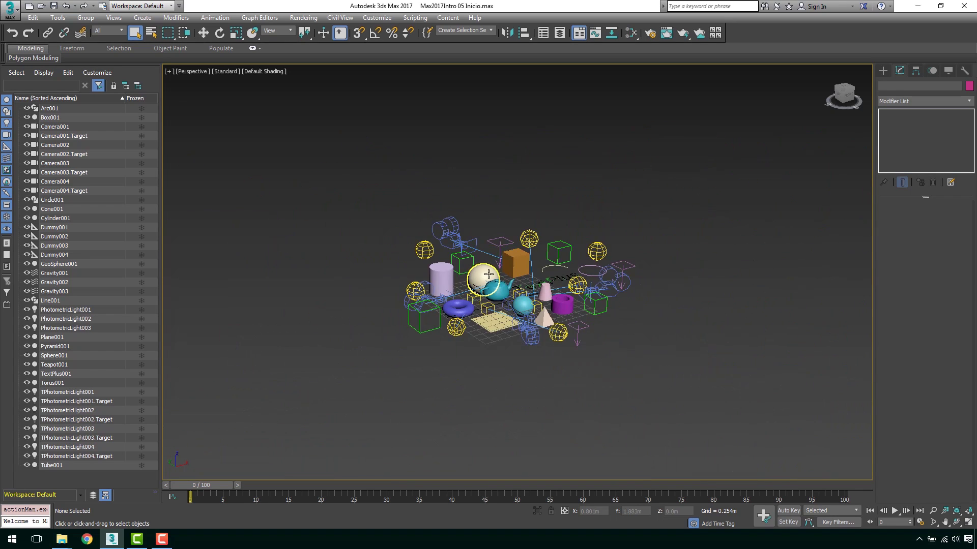
scroll(488, 274, up, 6)
scroll(488, 274, down, 3)
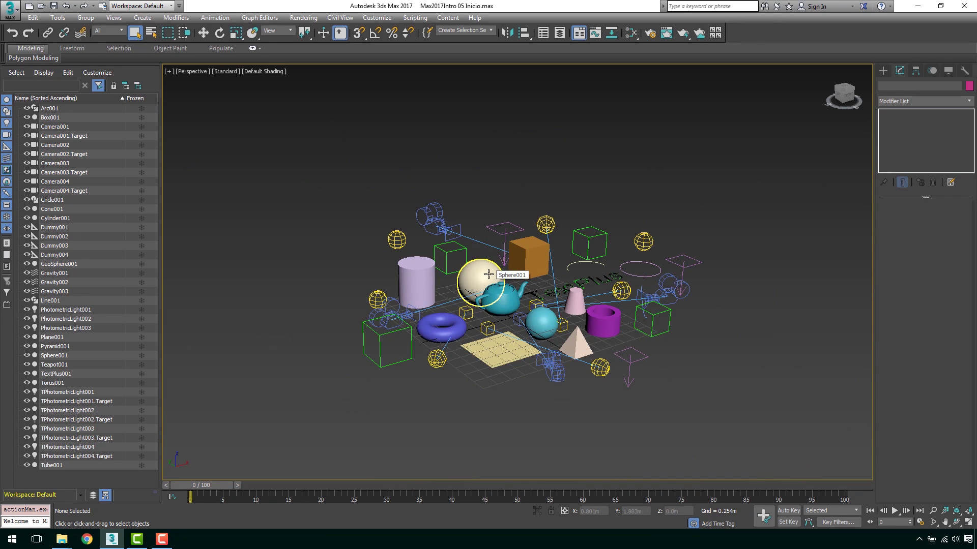
scroll(529, 288, up, 4)
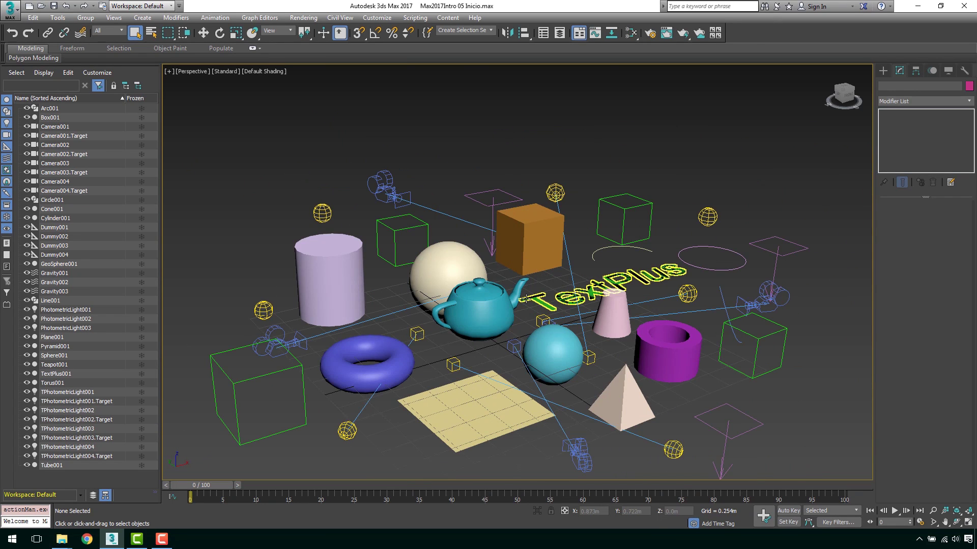
scroll(512, 282, up, 4)
scroll(511, 283, up, 8)
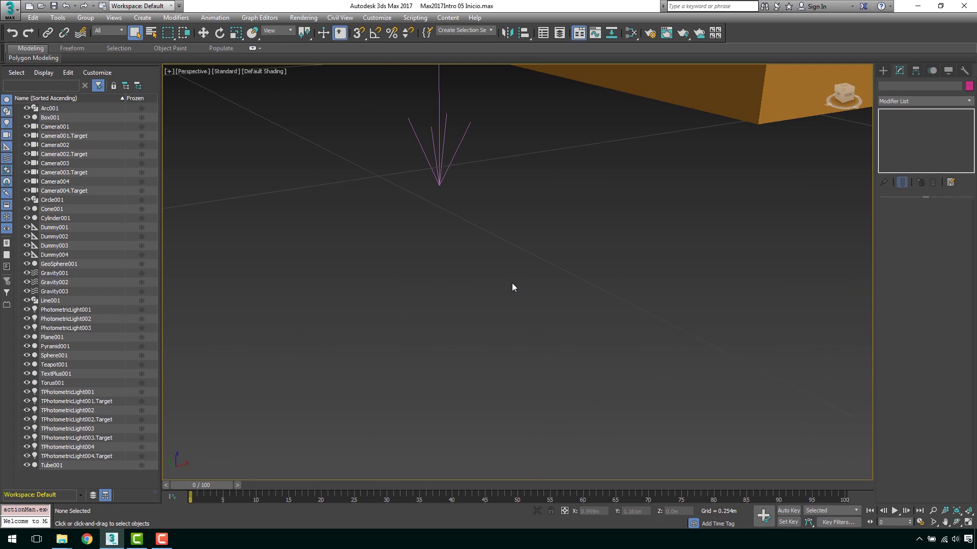
scroll(511, 282, down, 12)
Frame the teapot with Z, orbit behind it, then deselect and frame the whole scene
click(486, 314)
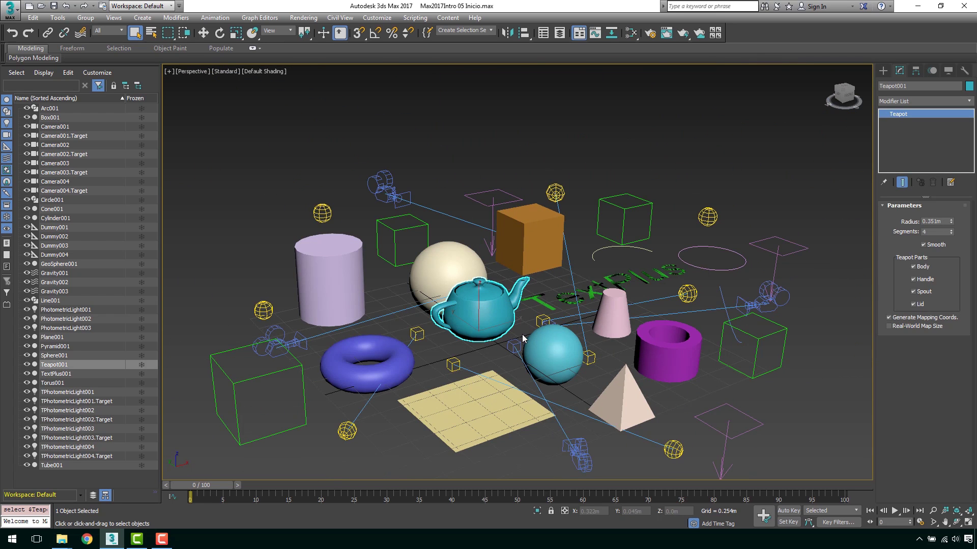
key(z)
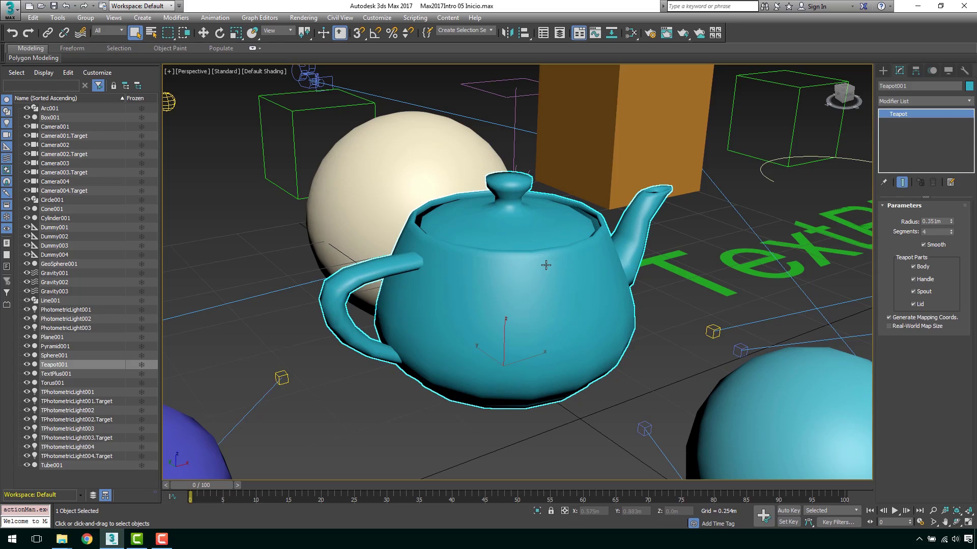
mouse_move(546, 266)
alt+middle_down()
mouse_move(412, 240)
mouse_move(653, 271)
mouse_move(570, 277)
alt+middle_up()
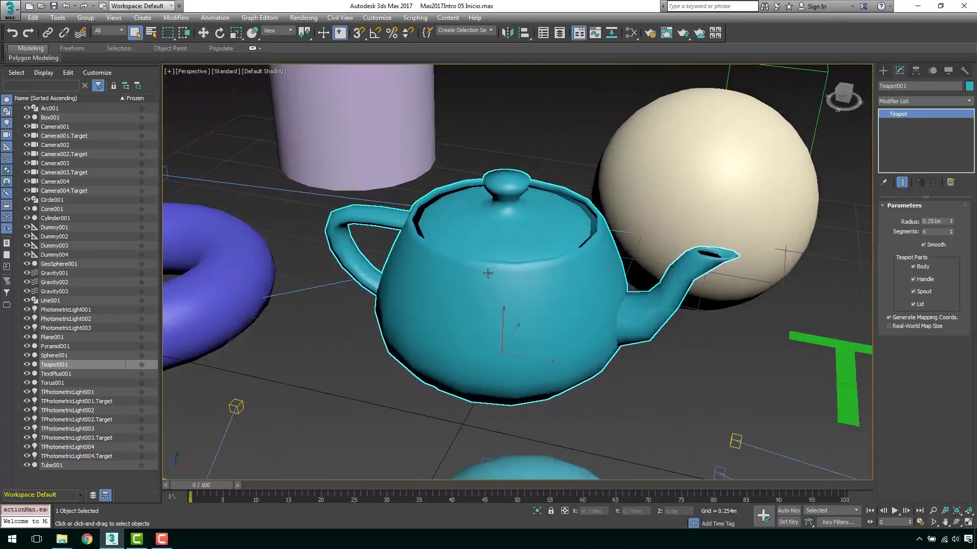
click(530, 130)
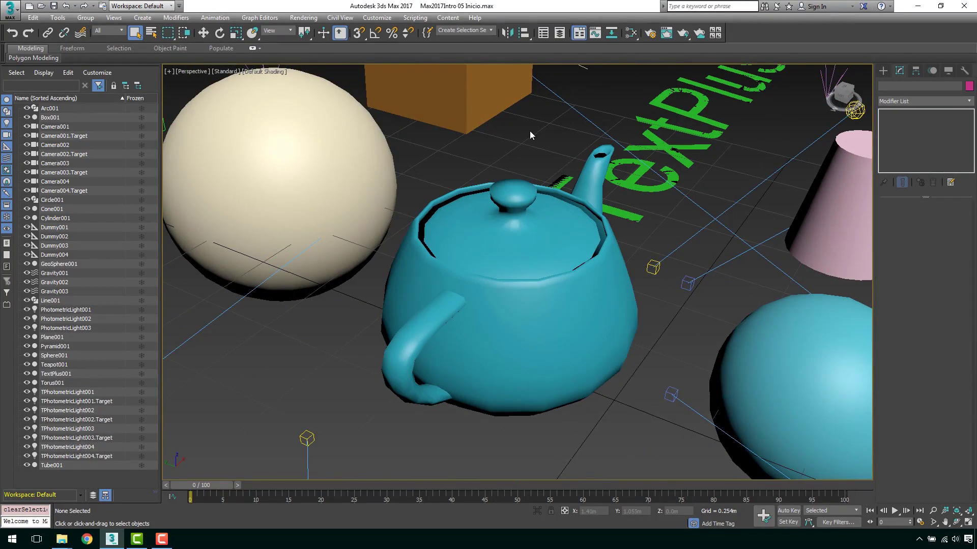
key(z)
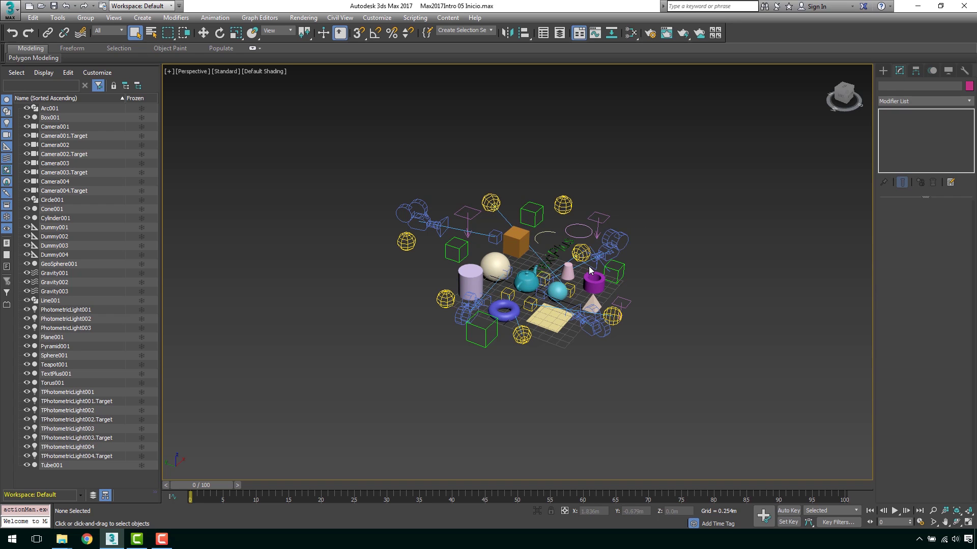
Orbit to a nearly edge-on view, recentre the scene, and settle on a low angle
mouse_move(612, 272)
alt+middle_down()
mouse_move(544, 237)
mouse_move(573, 262)
mouse_move(601, 261)
alt+middle_up()
scroll(574, 262, up, 2)
scroll(573, 262, up, 4)
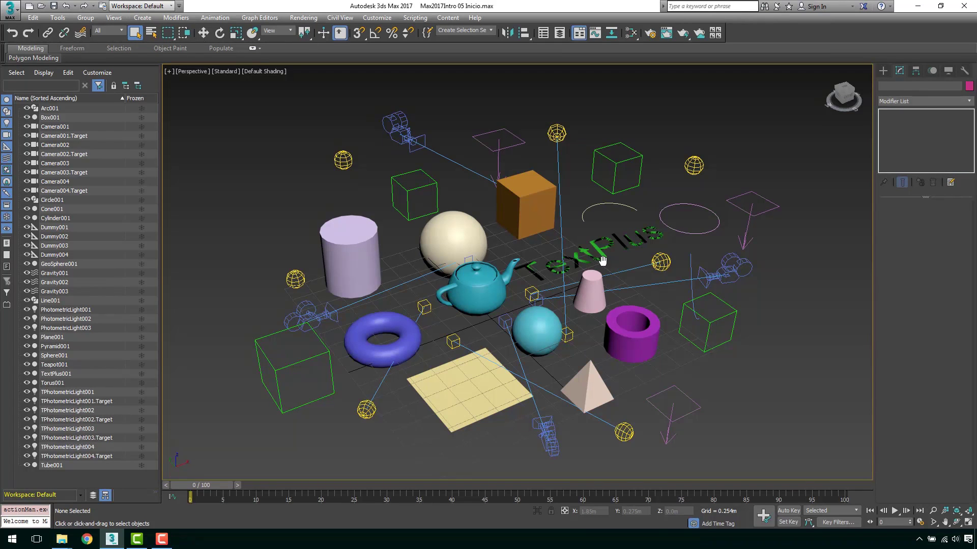
mouse_move(470, 300)
middle_down()
mouse_move(548, 282)
mouse_move(440, 279)
middle_up()
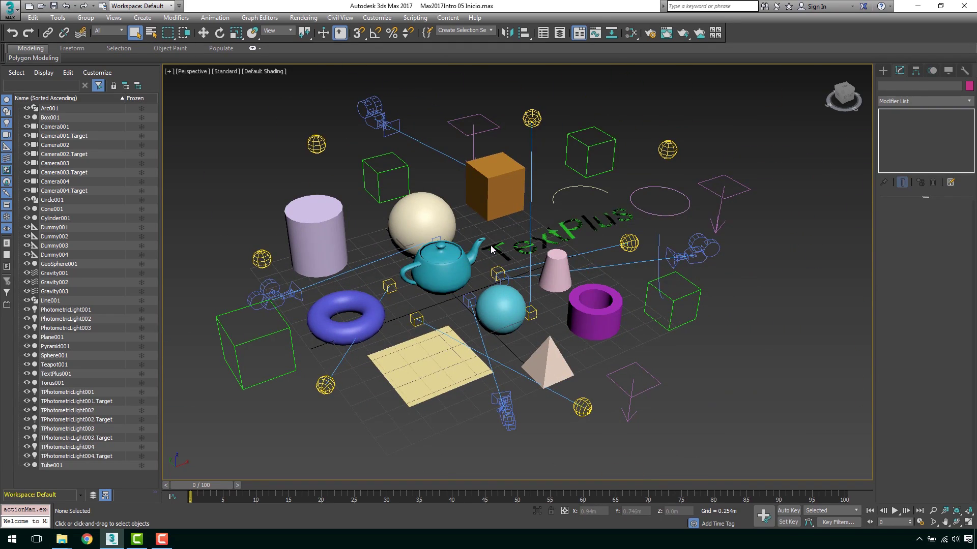
scroll(491, 249, up, 10)
scroll(491, 249, down, 6)
scroll(491, 249, down, 3)
scroll(491, 250, down, 1)
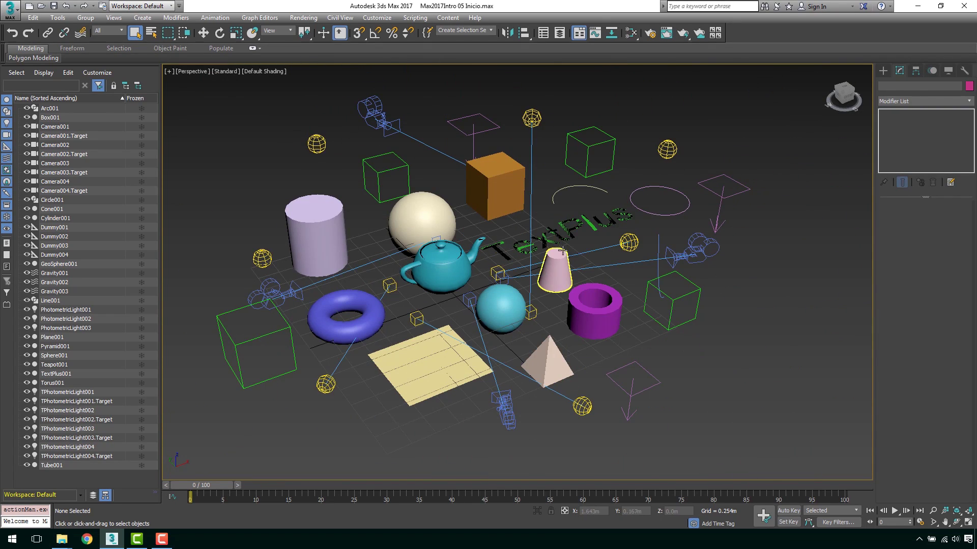
mouse_move(562, 250)
alt+middle_down()
mouse_move(559, 275)
mouse_move(561, 252)
alt+middle_up()
Frame Box001, orbit to see its underside, then reframe the whole scene in four viewports
click(480, 183)
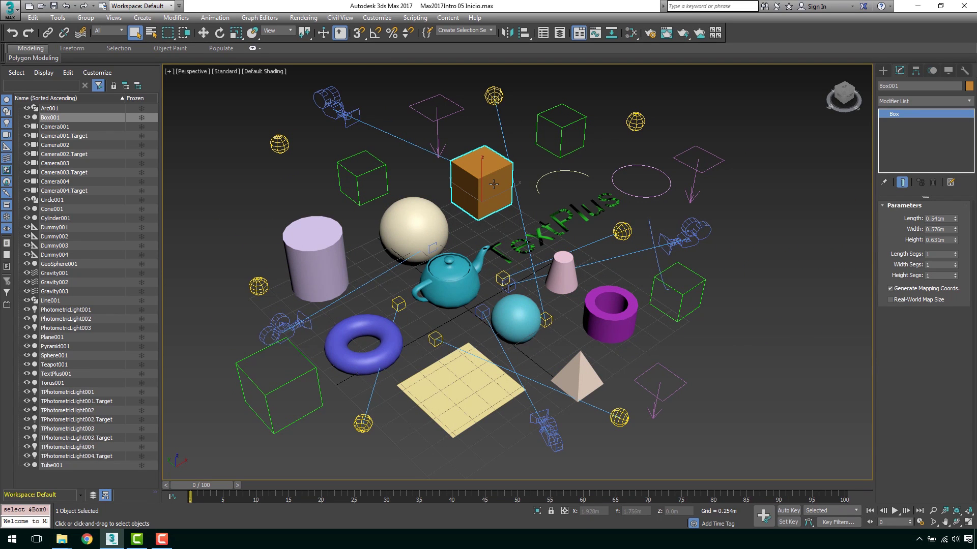
key(z)
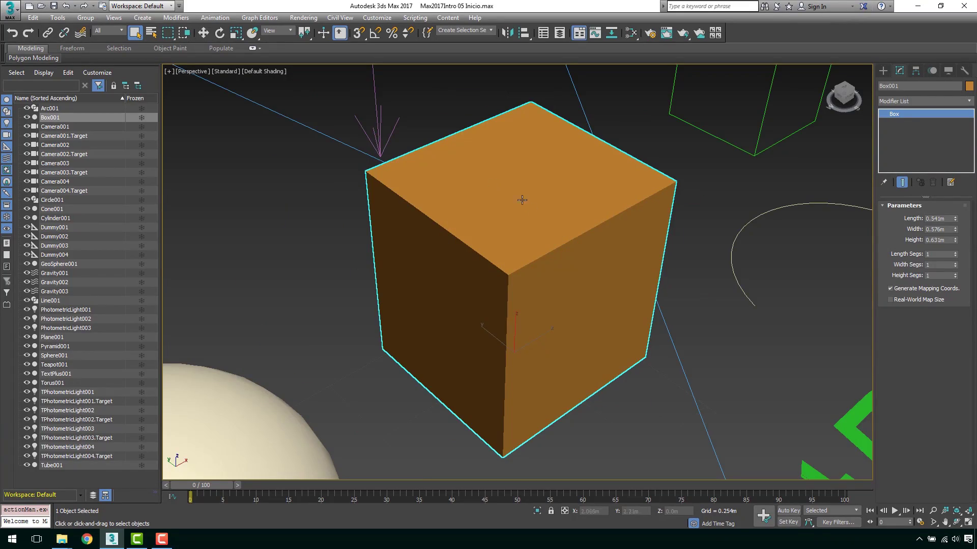
mouse_move(617, 271)
alt+middle_down()
mouse_move(527, 187)
mouse_move(563, 281)
mouse_move(544, 276)
alt+middle_up()
click(687, 302)
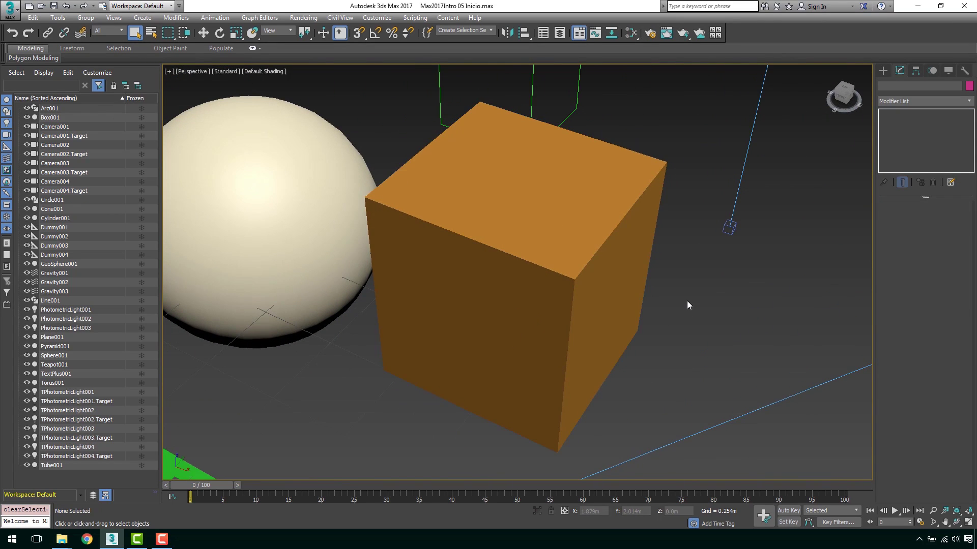
key(z)
mouse_move(537, 291)
alt+middle_down()
mouse_move(613, 273)
mouse_move(644, 303)
alt+middle_up()
key(alt+w)
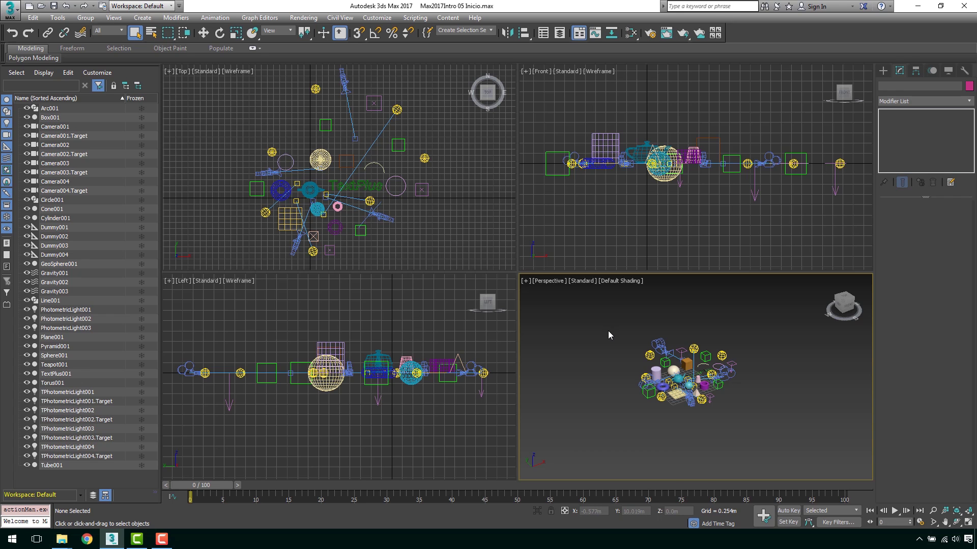
Recentre the Perspective view and orbit it down to eye level
scroll(612, 364, up, 3)
middle_drag(712, 366, 664, 346)
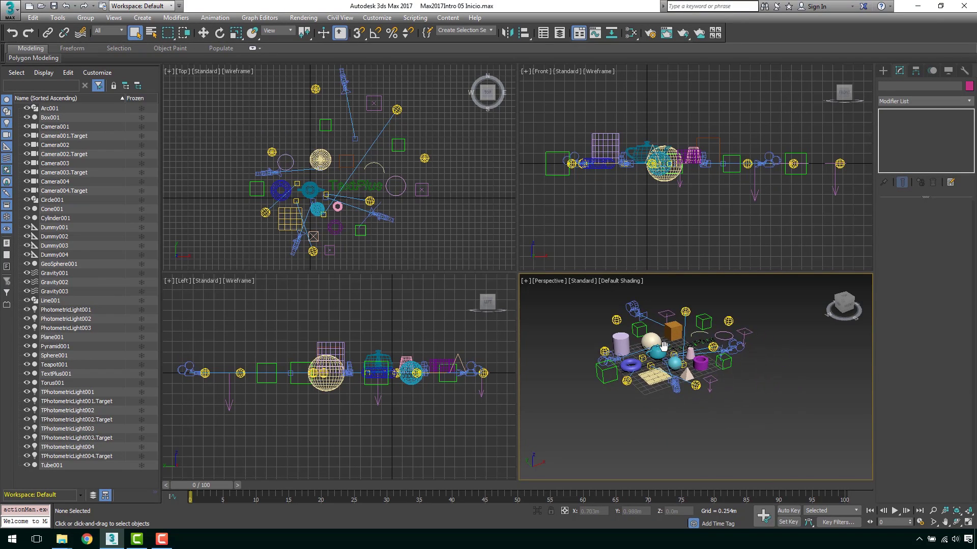
scroll(663, 346, up, 5)
scroll(656, 356, down, 2)
scroll(651, 356, up, 1)
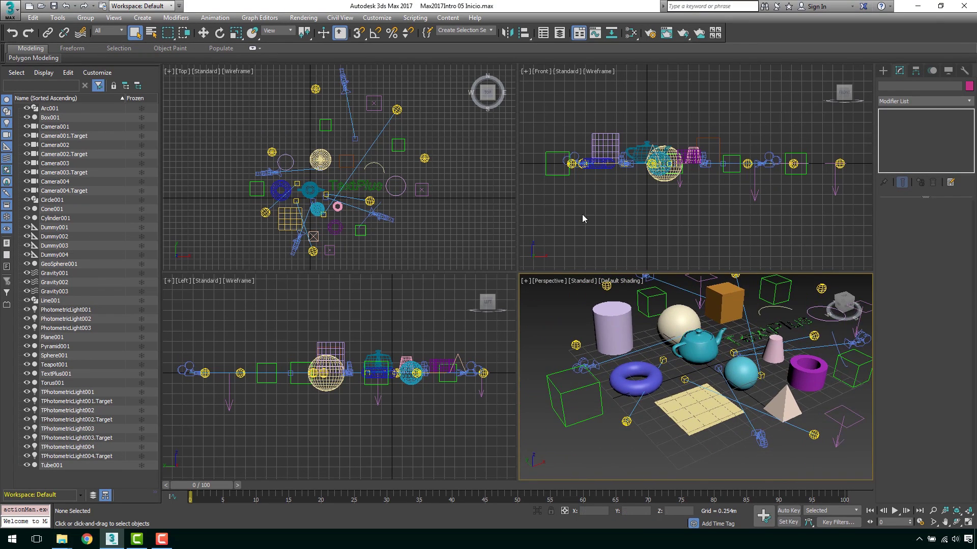
click(444, 197)
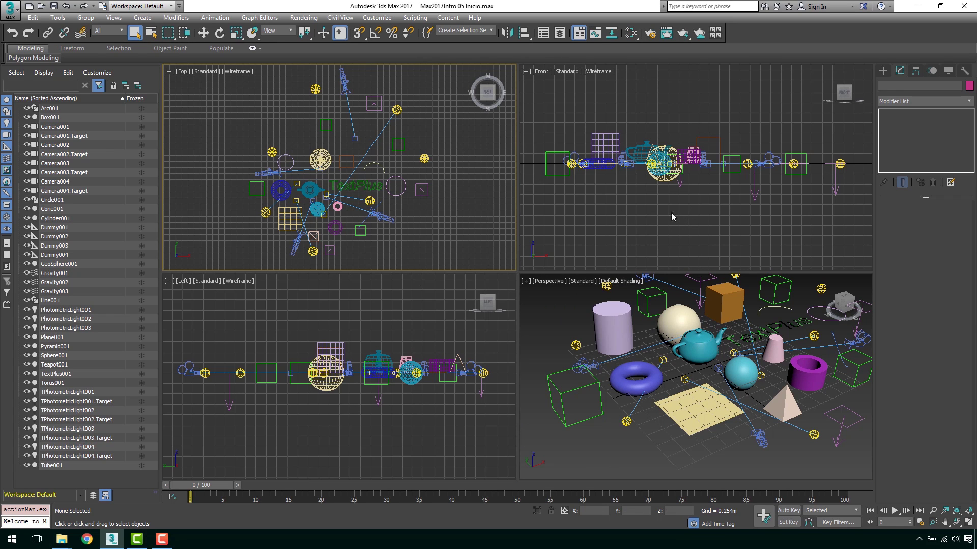
mouse_move(702, 384)
middle_down()
mouse_move(674, 417)
mouse_move(690, 418)
middle_up()
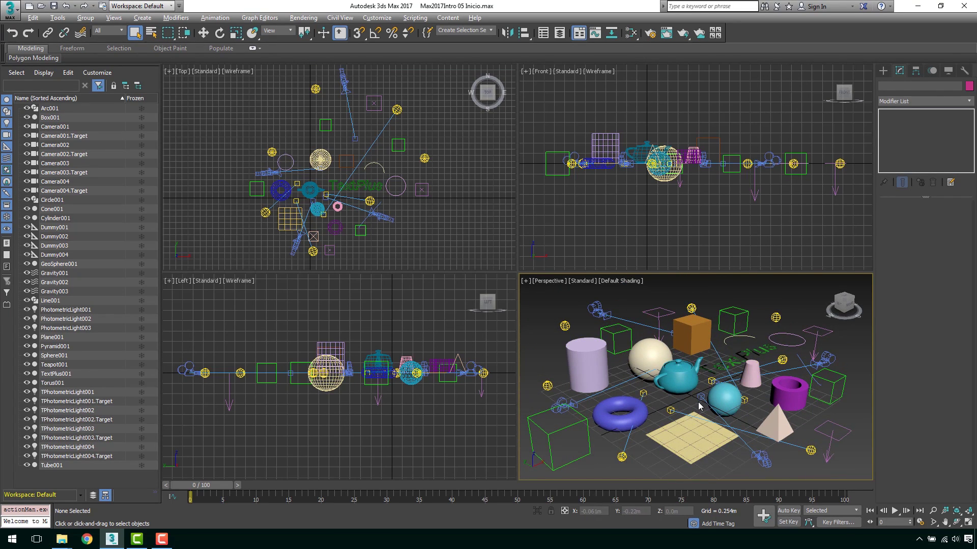
alt+middle_drag(691, 418, 693, 371)
Jump to an elevated ViewCube corner view and zoom so the scene fills the view
click(845, 299)
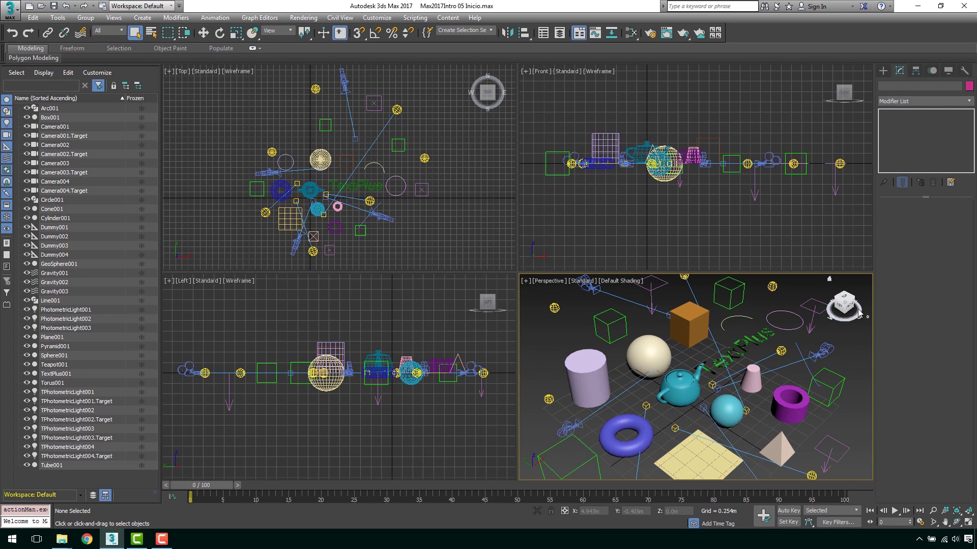
scroll(769, 356, down, 2)
scroll(763, 346, down, 4)
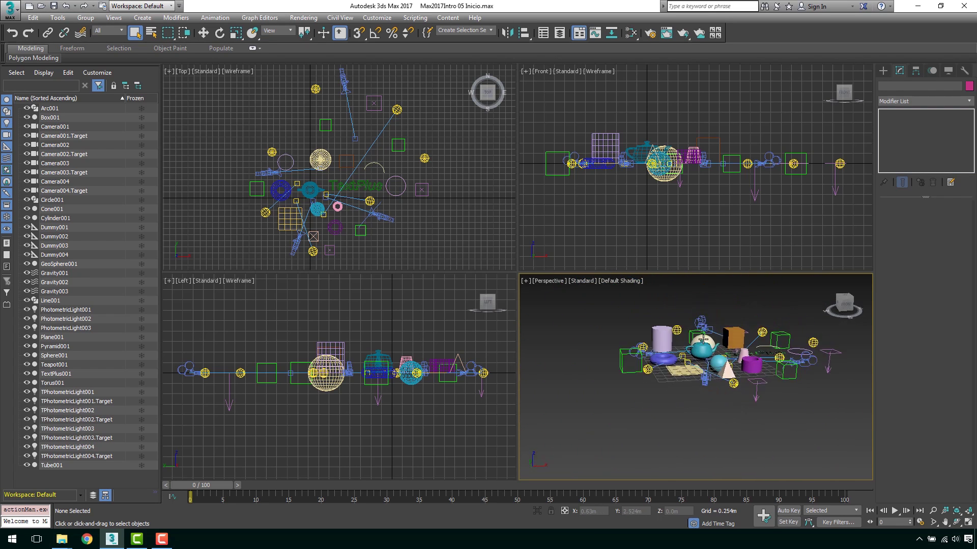
scroll(755, 338, up, 3)
scroll(755, 338, up, 3)
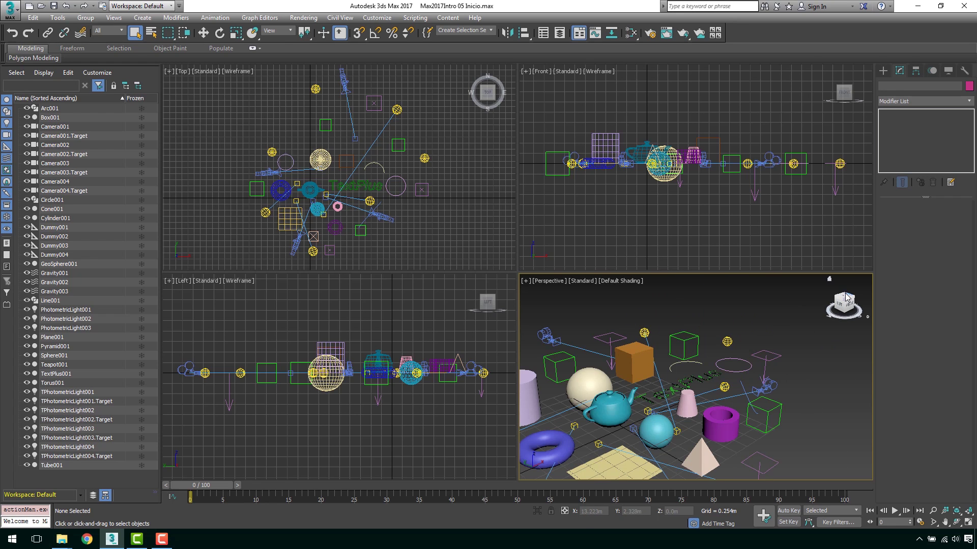
Check the scene from the ViewCube Top, Home, Left and corner views, ending at Home
click(846, 299)
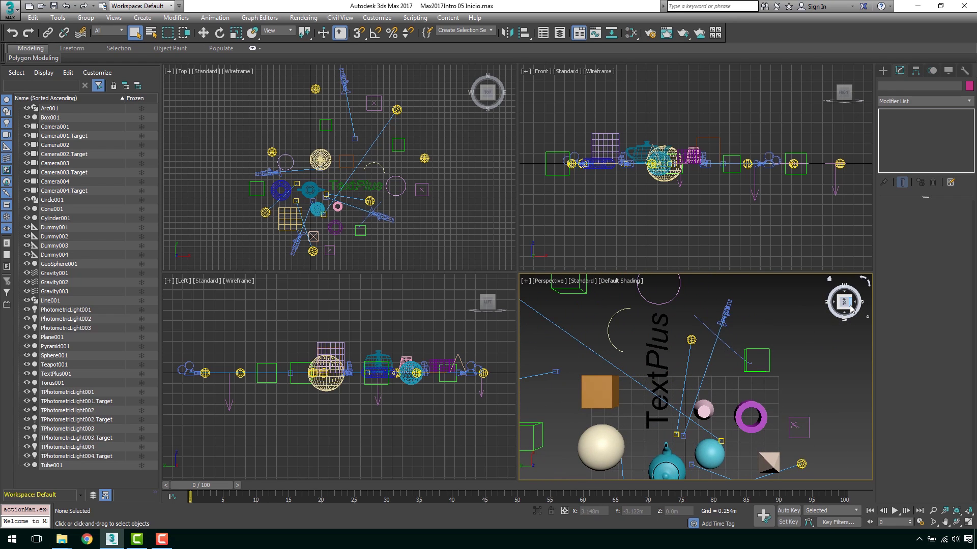
click(830, 280)
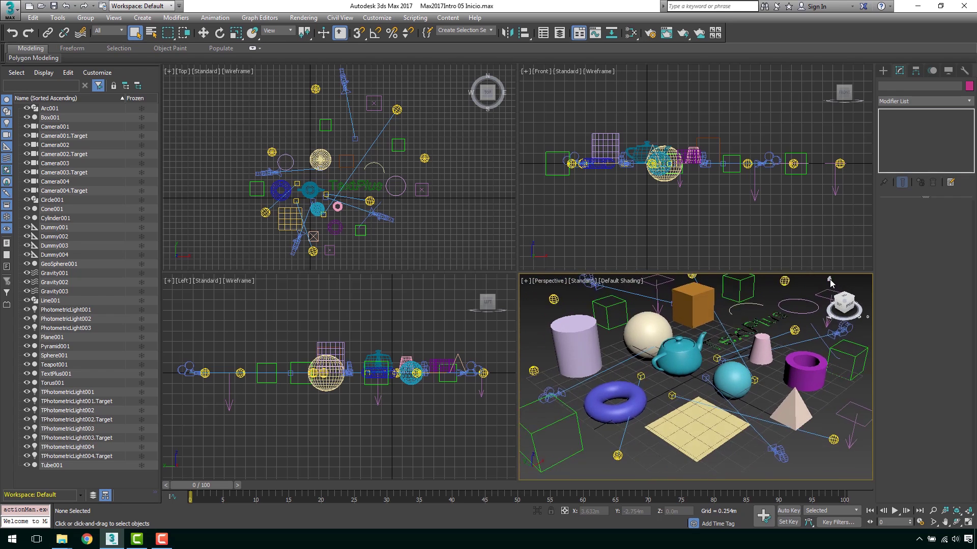
click(851, 307)
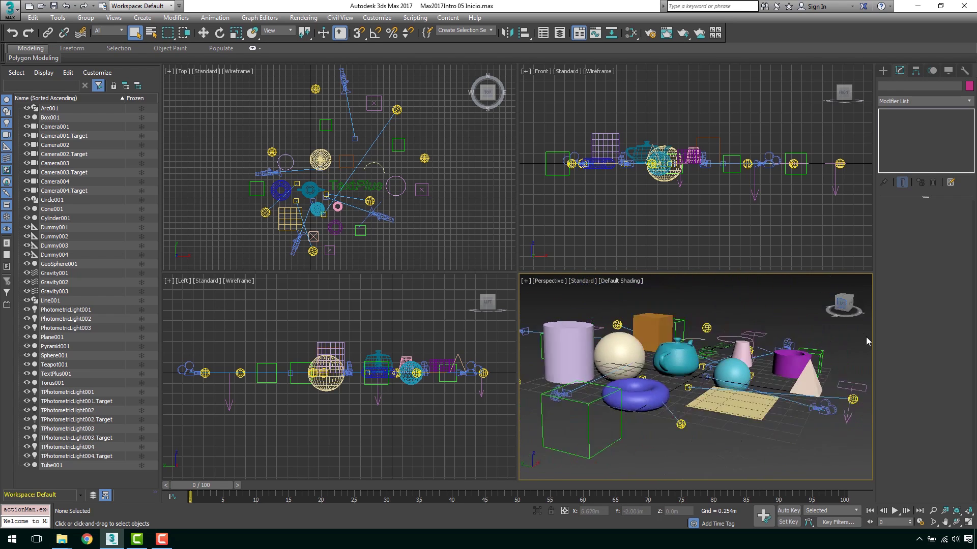
click(851, 299)
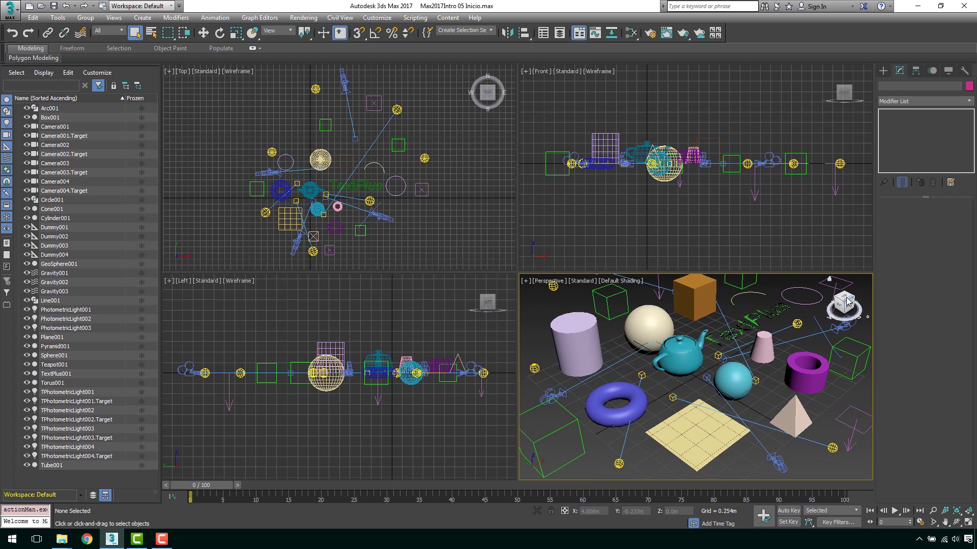
click(829, 280)
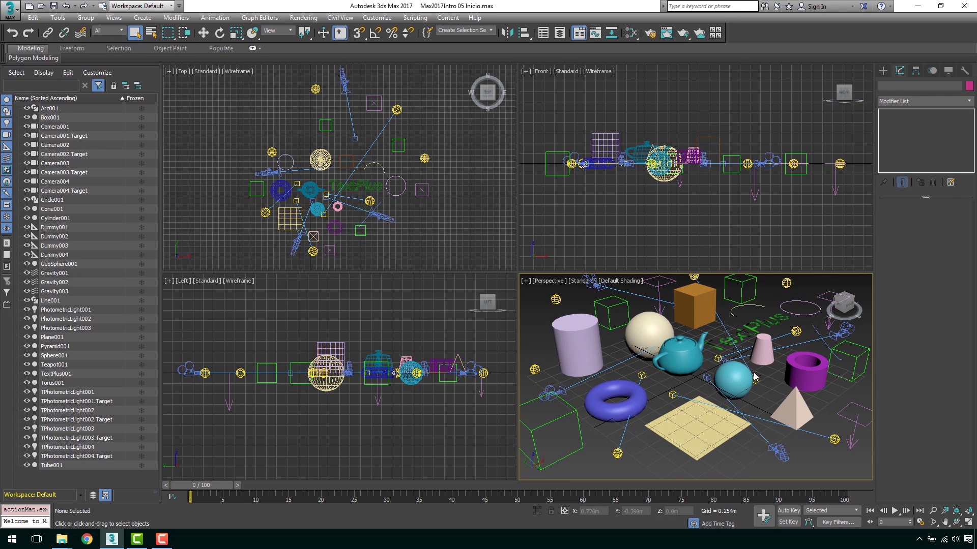
Orbit, zoom and pan the Perspective view to several angles, then restore its home view
mouse_move(725, 375)
alt+middle_down()
mouse_move(715, 379)
mouse_move(779, 383)
alt+middle_up()
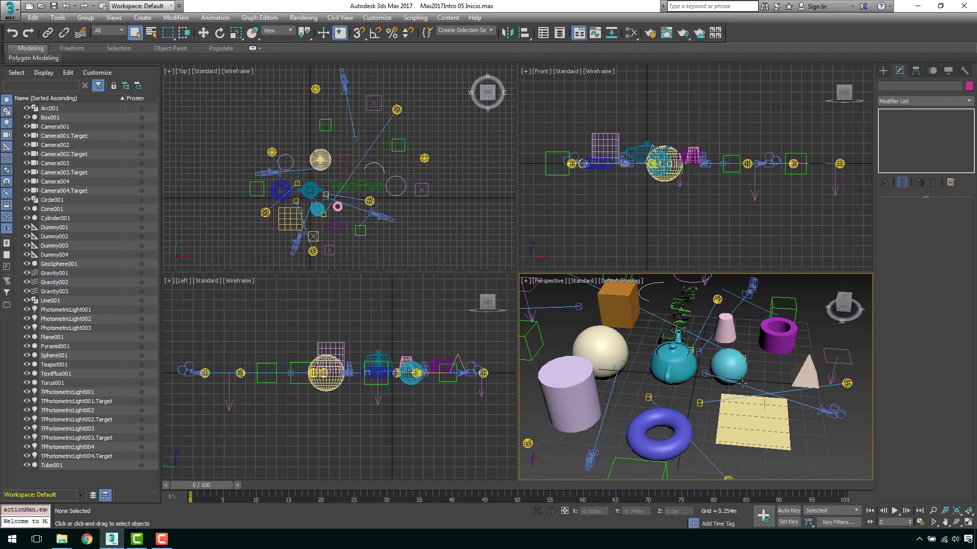
alt+middle_drag(738, 392, 686, 397)
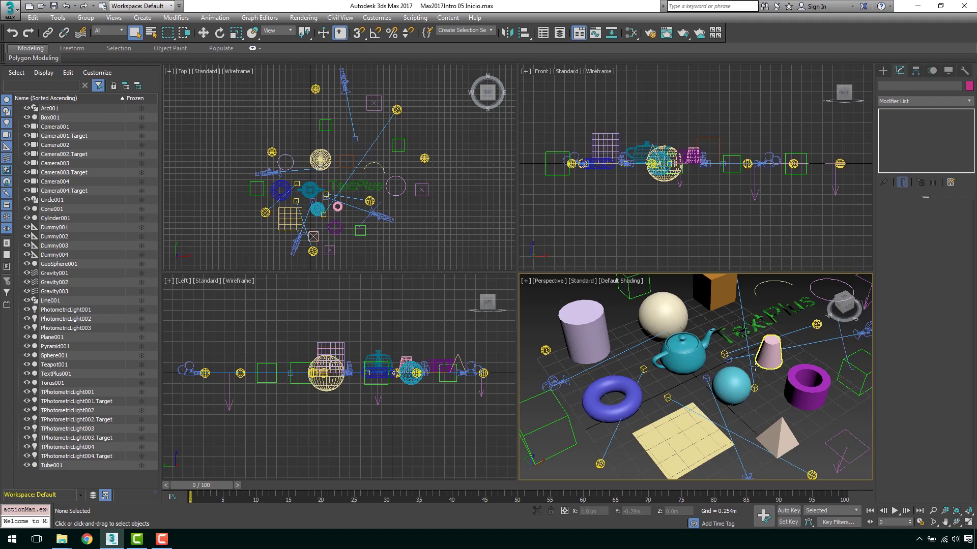
mouse_move(831, 336)
alt+middle_down()
mouse_move(721, 312)
mouse_move(717, 389)
alt+middle_up()
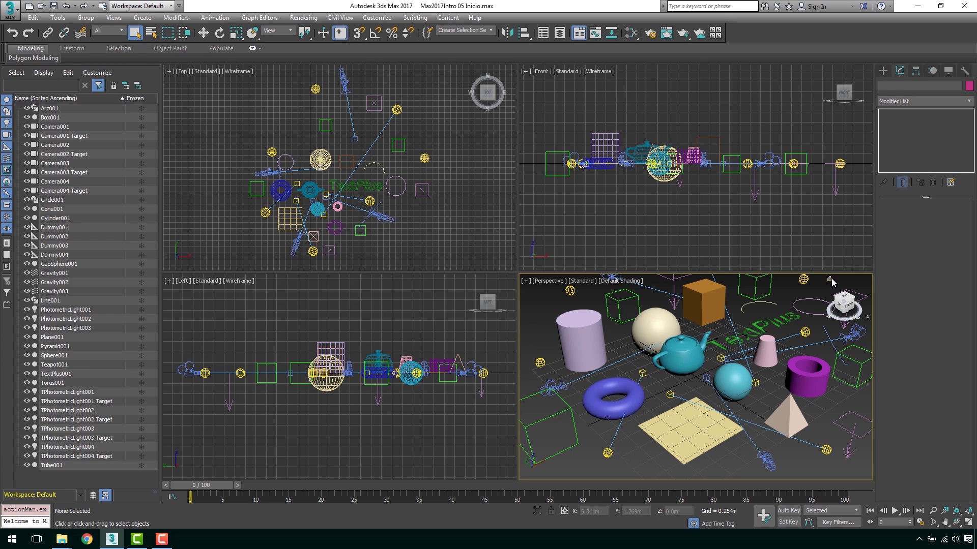
scroll(831, 331, down, 5)
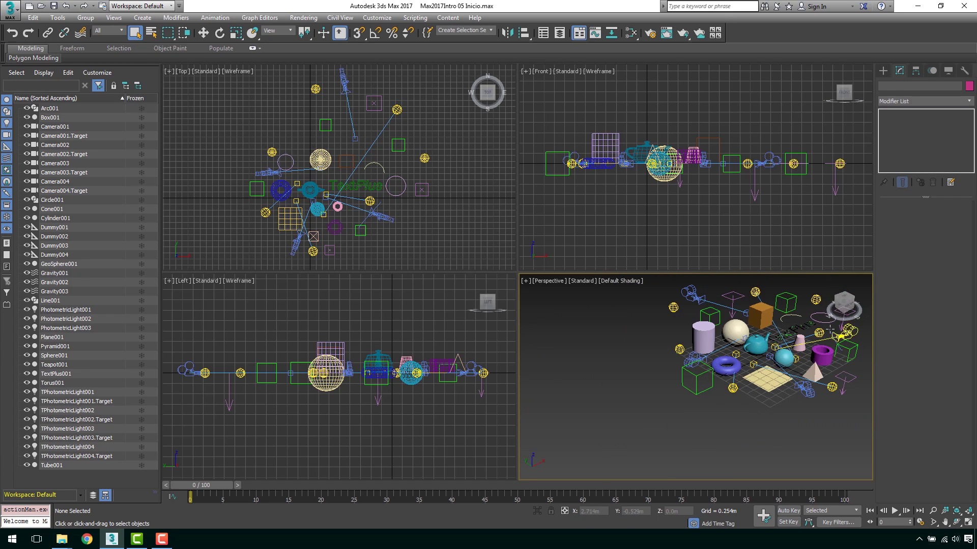
scroll(787, 342, up, 4)
middle_drag(787, 341, 739, 353)
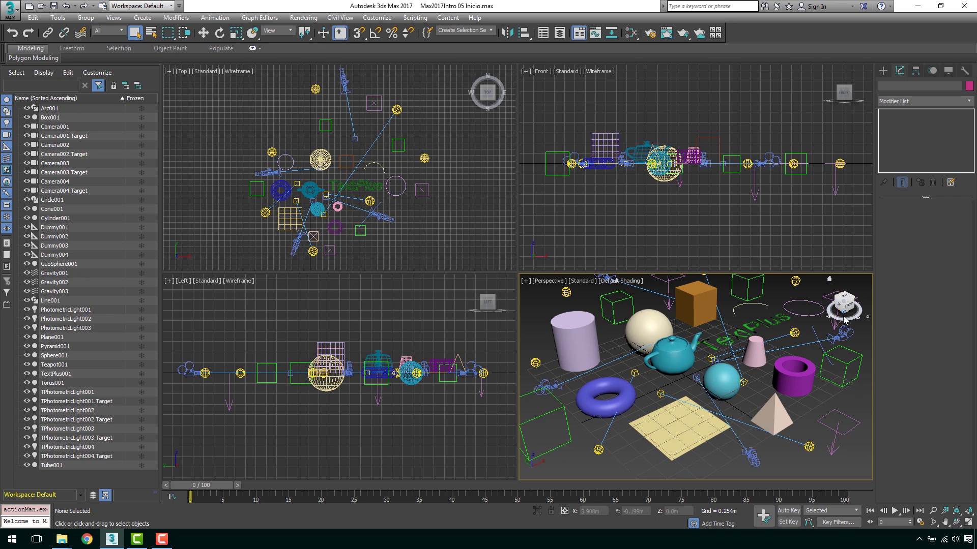
mouse_move(844, 323)
mouse_down()
mouse_move(814, 324)
mouse_move(886, 326)
mouse_move(824, 323)
mouse_move(848, 311)
mouse_up()
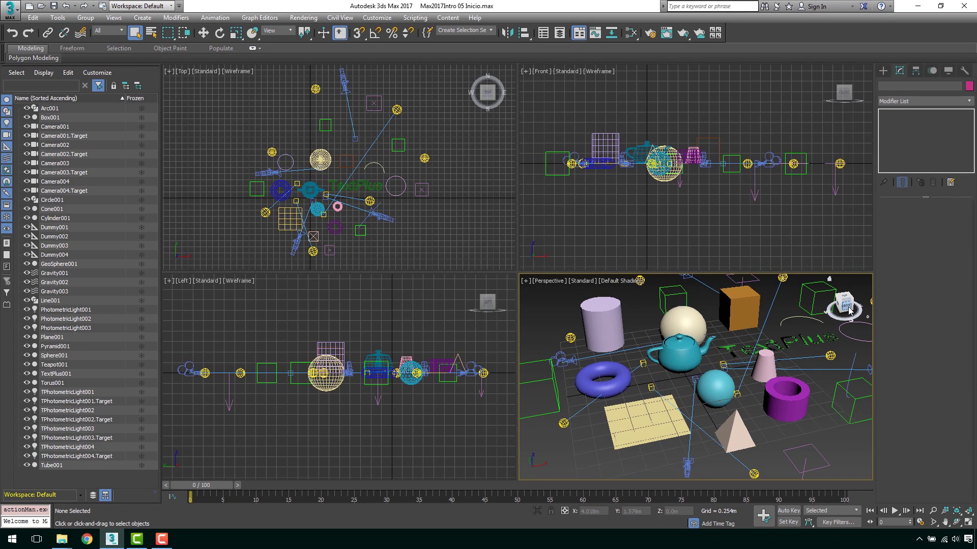
click(829, 281)
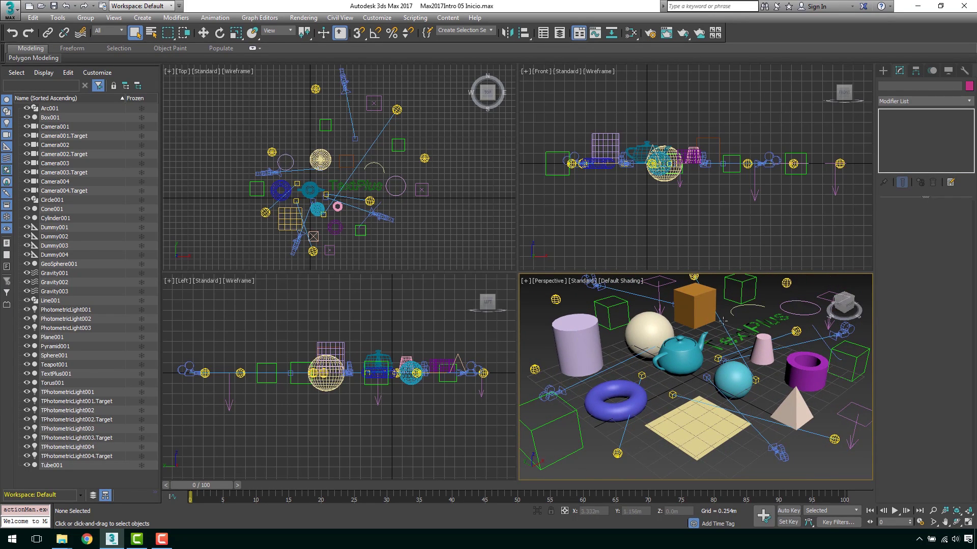
Activate the Front, Top, Left and Perspective viewports in turn, ending on Front
click(538, 231)
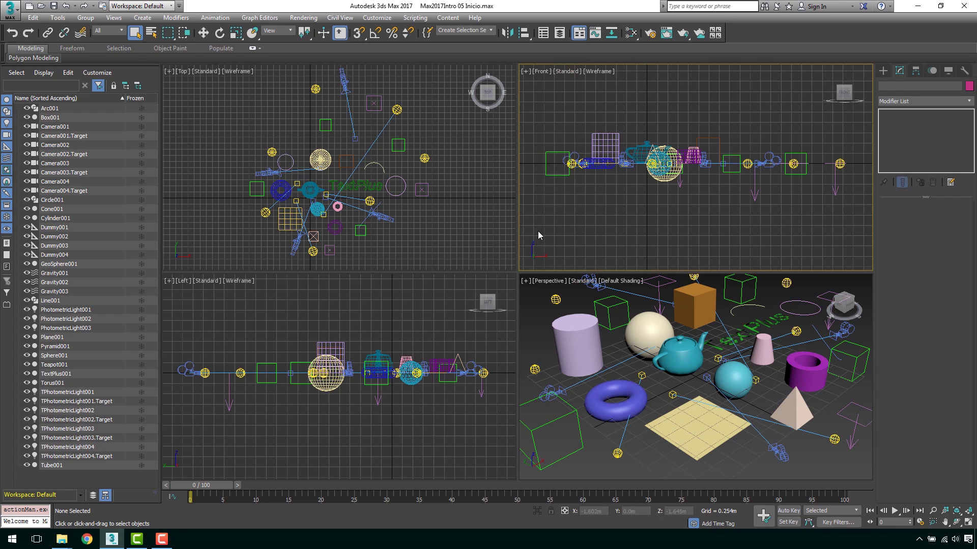
click(460, 228)
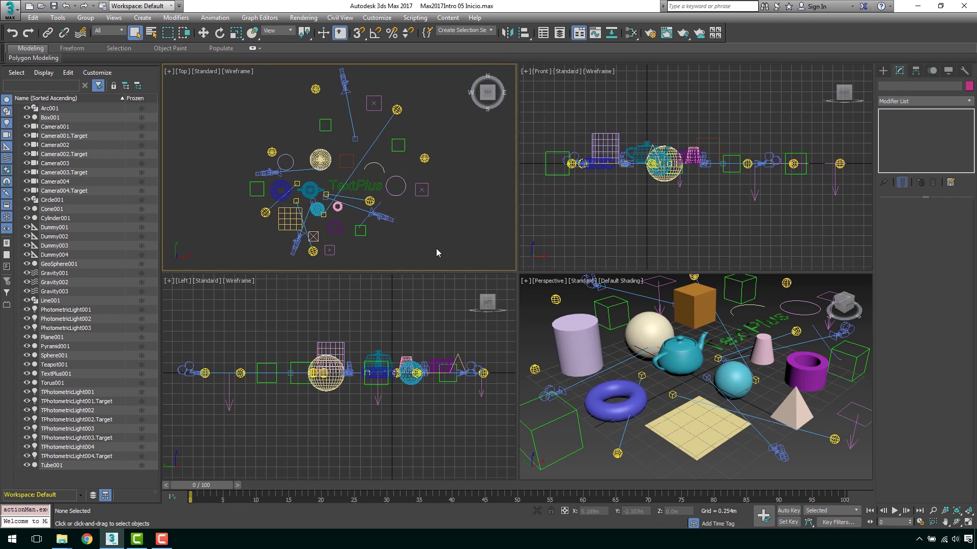
click(579, 215)
click(426, 329)
click(560, 239)
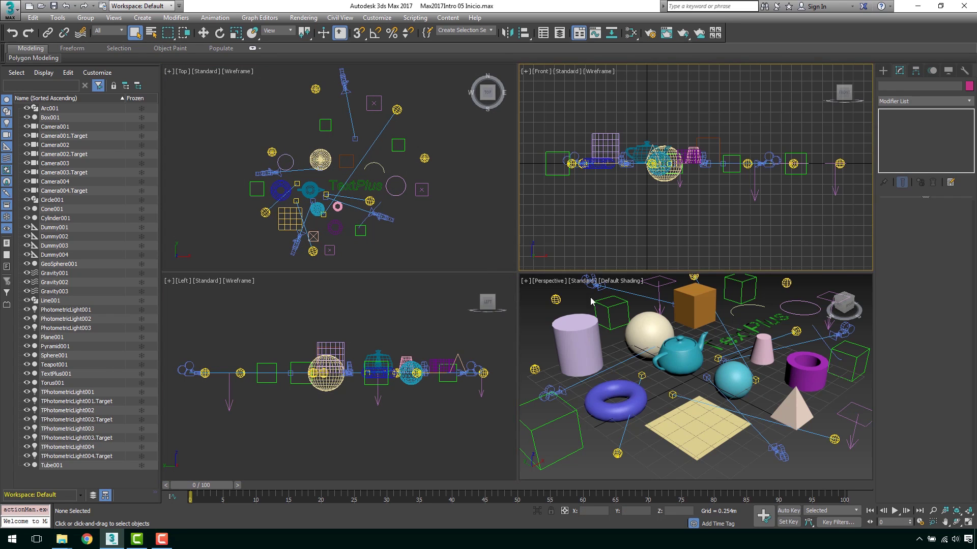
click(592, 302)
click(612, 219)
Toggle grids with G: hide Front's grid, then show grids in Perspective, Front, Top and Left
key(g)
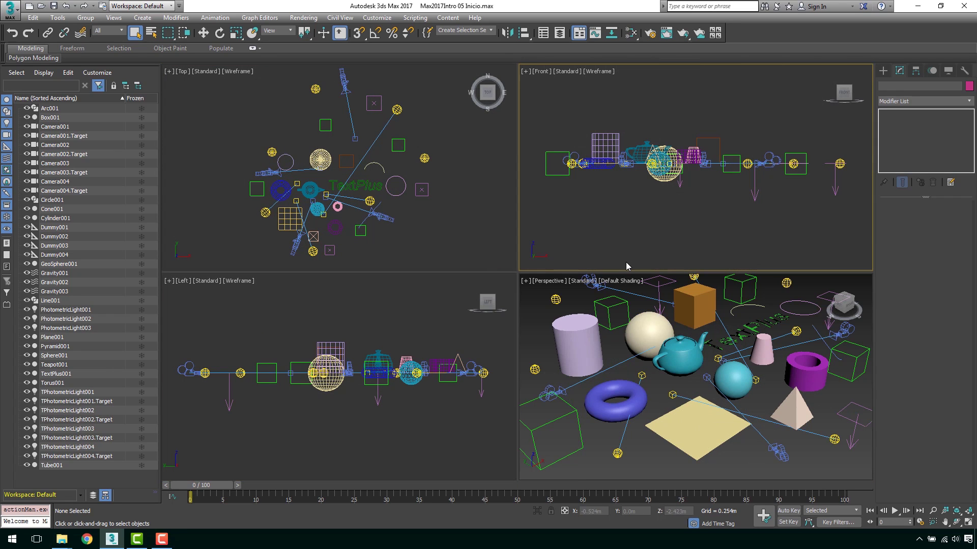
click(666, 393)
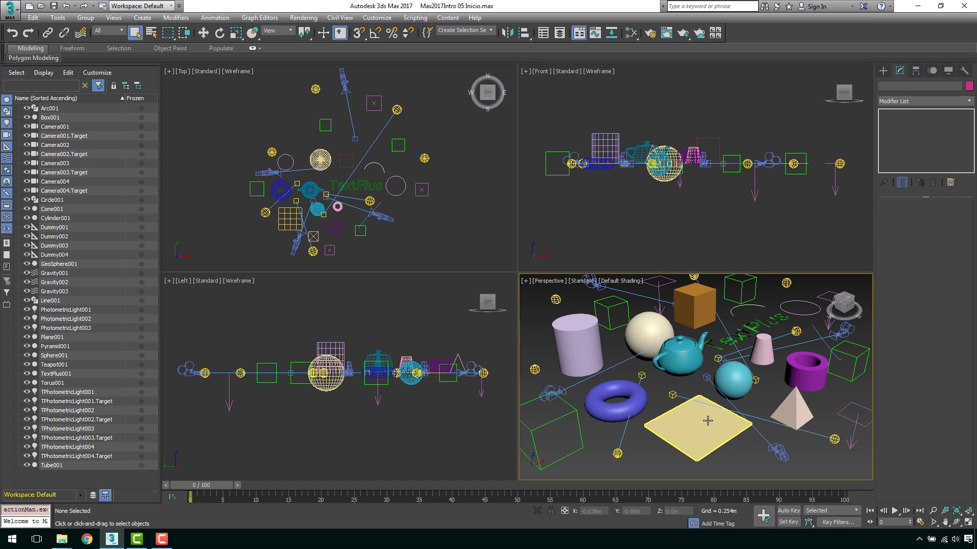
key(g)
click(634, 217)
key(g)
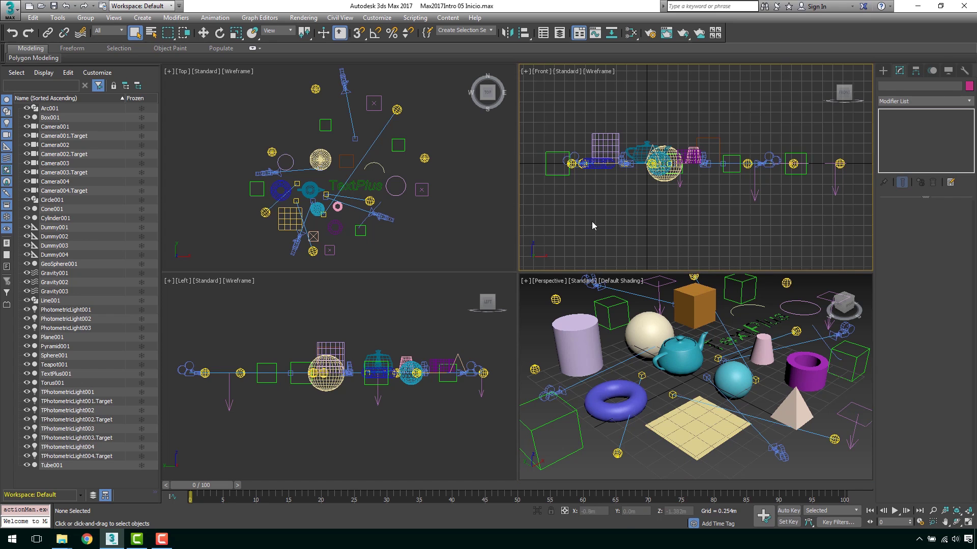
click(450, 218)
key(g)
click(408, 308)
key(g)
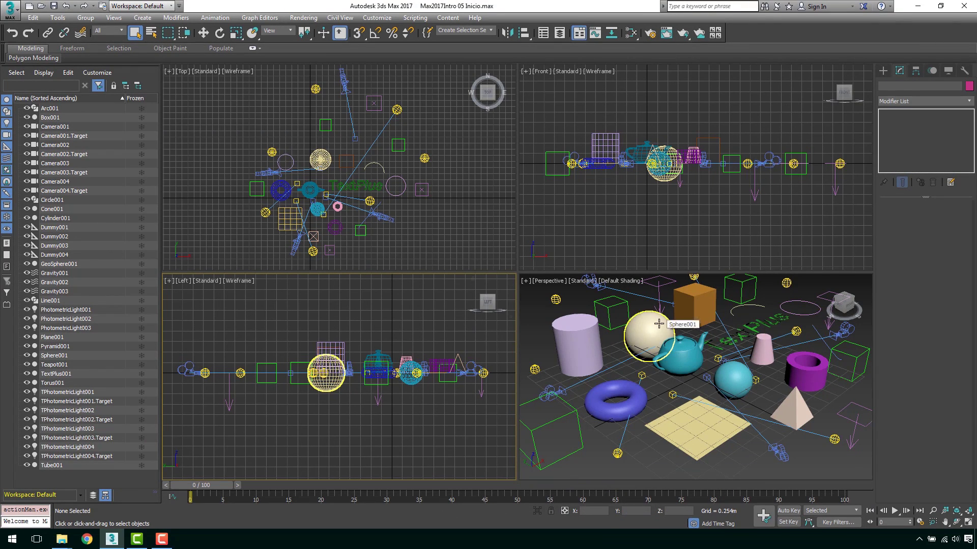
Activate the Perspective view, zoom in, and pan it down and right
click(696, 394)
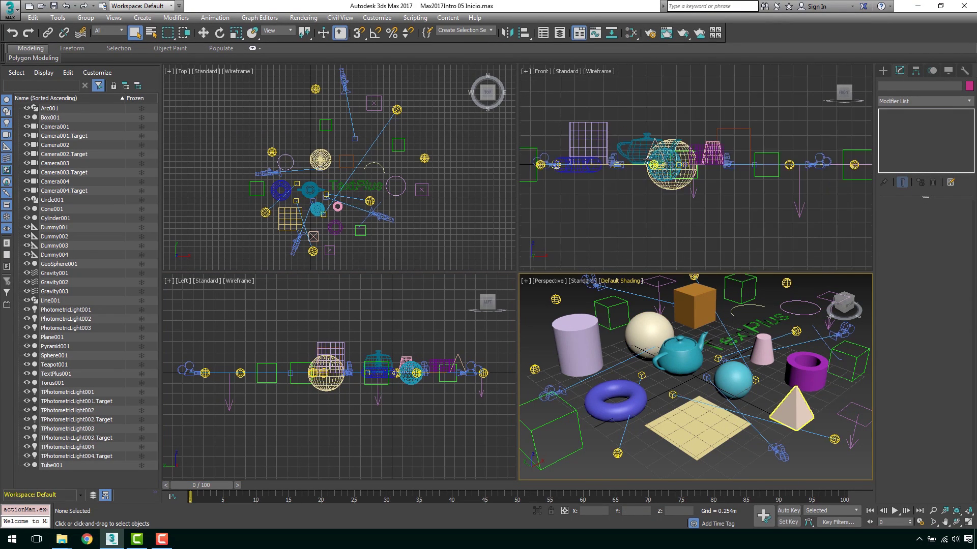
scroll(656, 157, up, 5)
scroll(656, 157, up, 2)
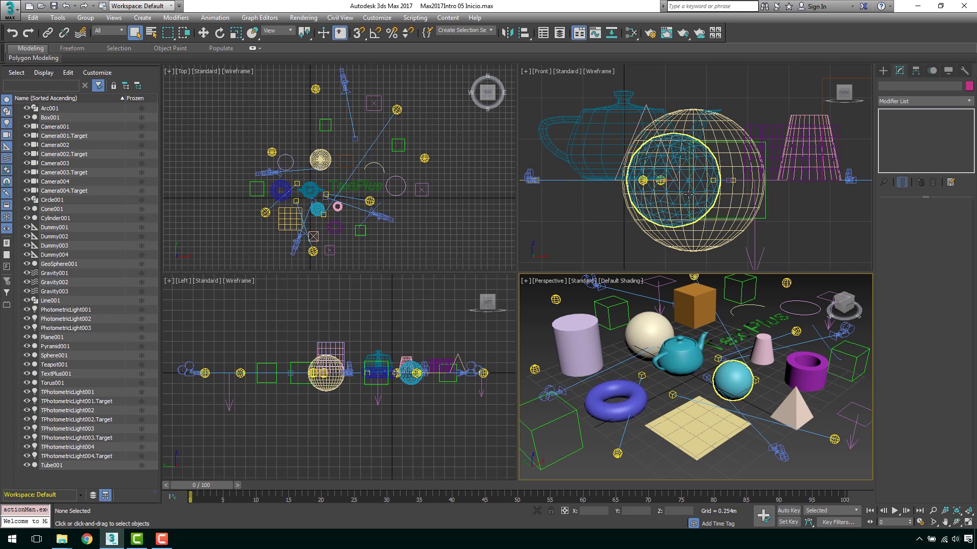
middle_drag(612, 293, 634, 344)
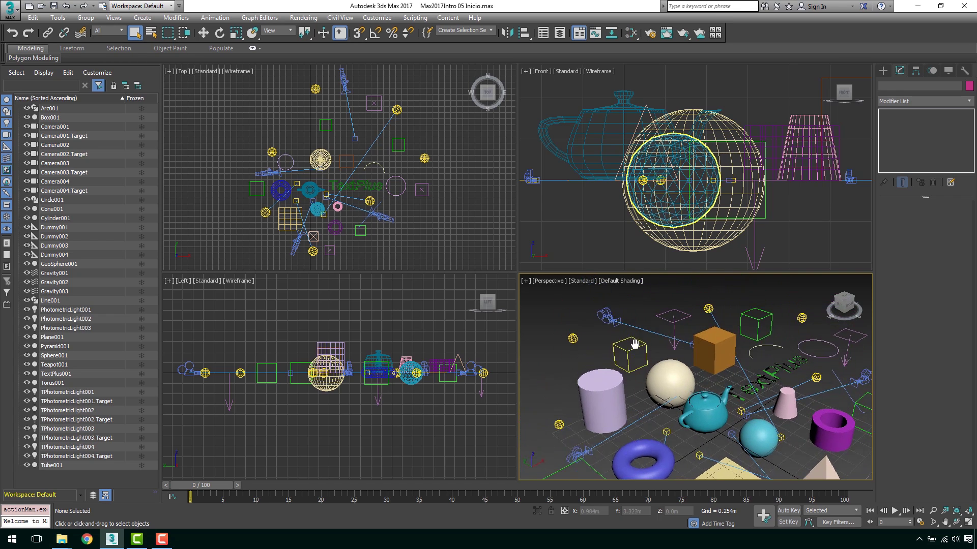
Switch the Perspective view to Facets shading and bring the cylinder, sphere and box into view
click(618, 283)
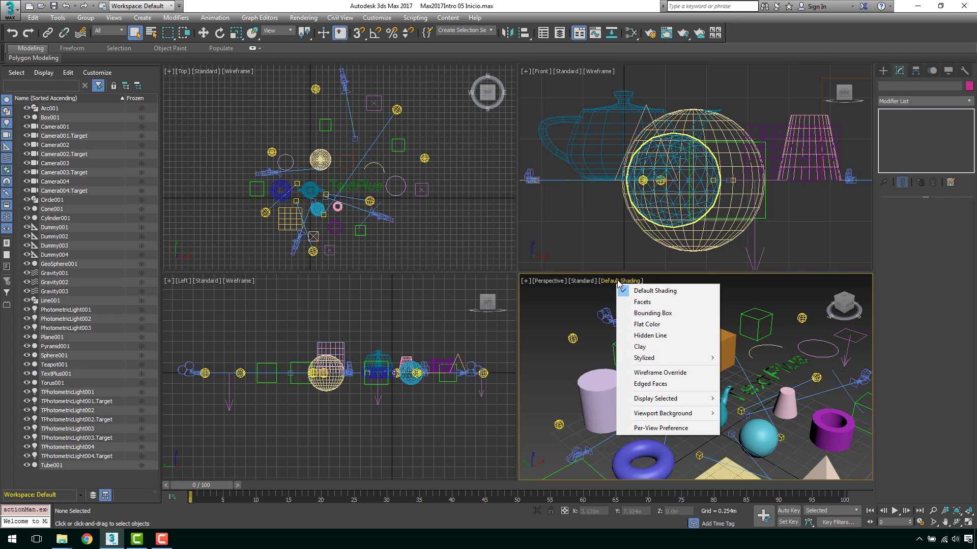
click(639, 302)
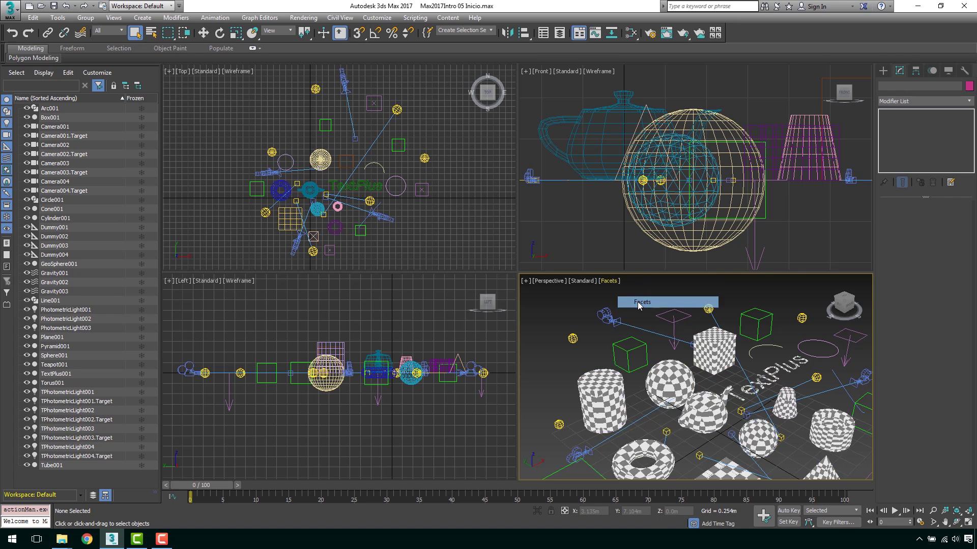
scroll(661, 358, up, 2)
scroll(662, 359, up, 2)
scroll(662, 359, up, 2)
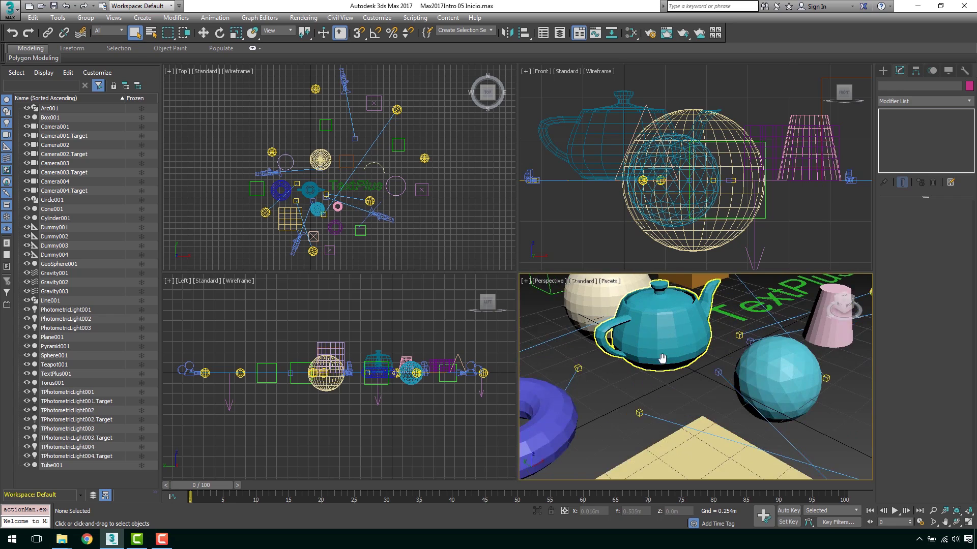
middle_drag(661, 358, 754, 344)
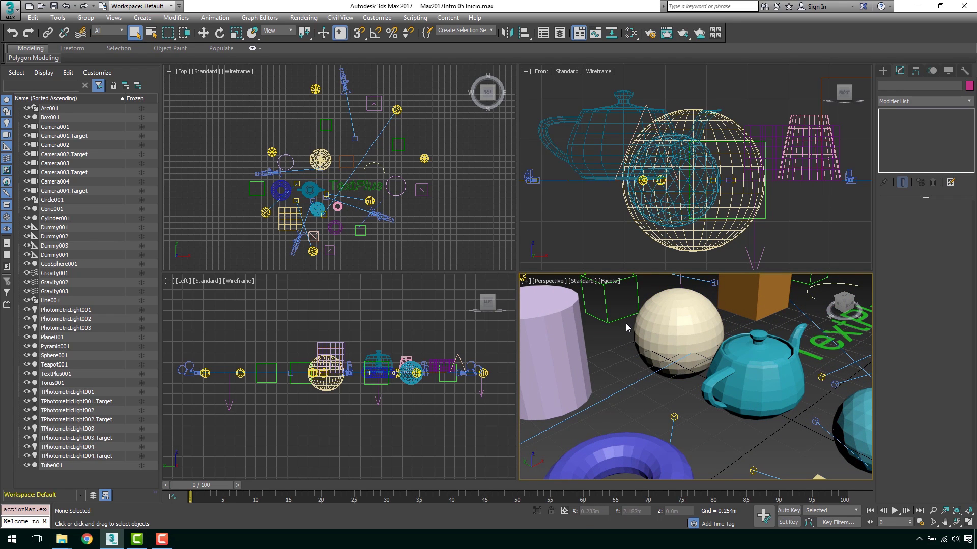
Display the Perspective view as Bounding Box, zoom, and orbit to look down on the scene
click(610, 281)
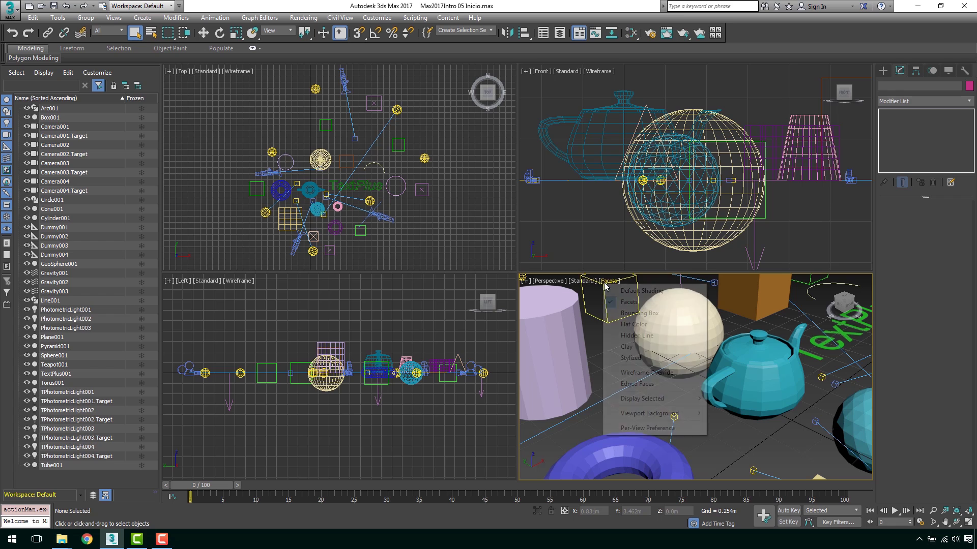
click(639, 313)
scroll(639, 318, down, 3)
scroll(657, 356, down, 3)
scroll(674, 402, down, 3)
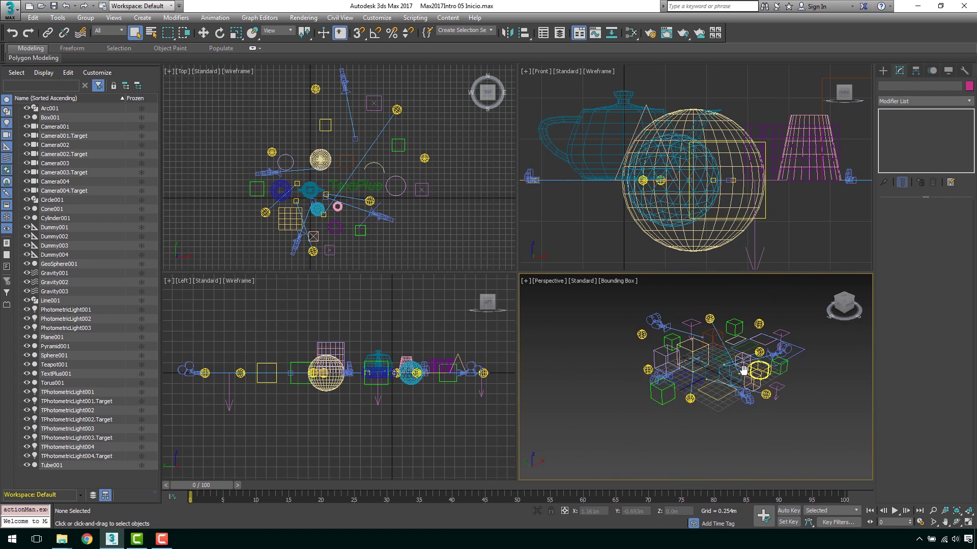
scroll(692, 446, down, 3)
scroll(661, 387, up, 3)
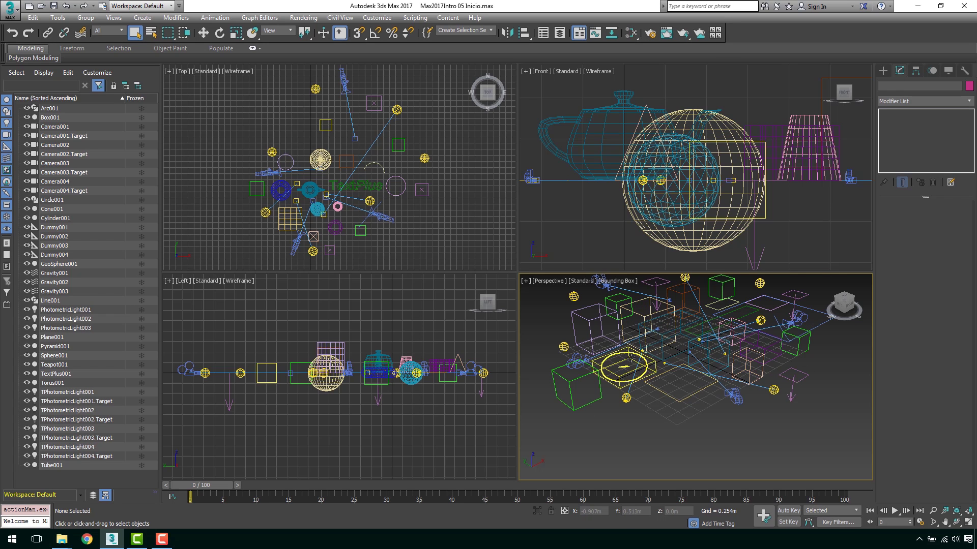
scroll(636, 360, up, 2)
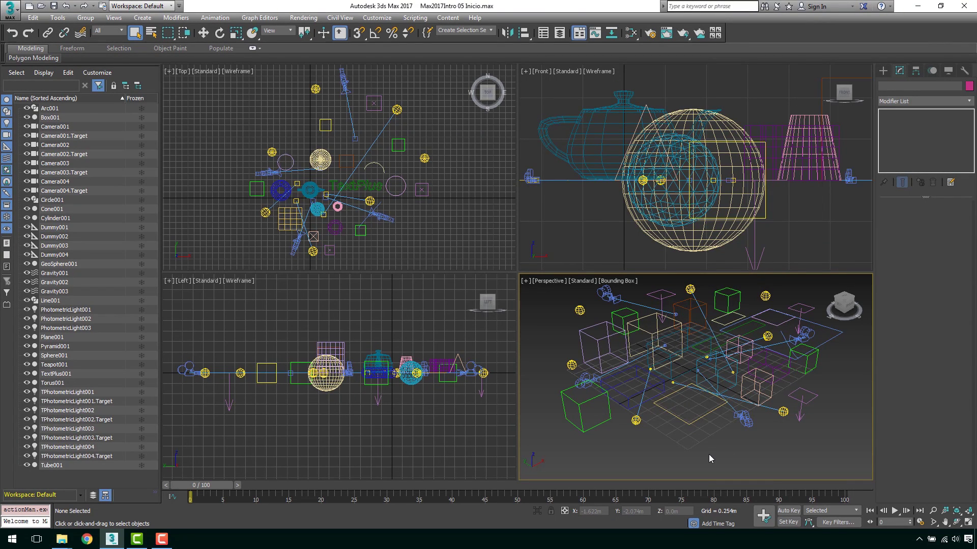
alt+middle_drag(706, 425, 694, 395)
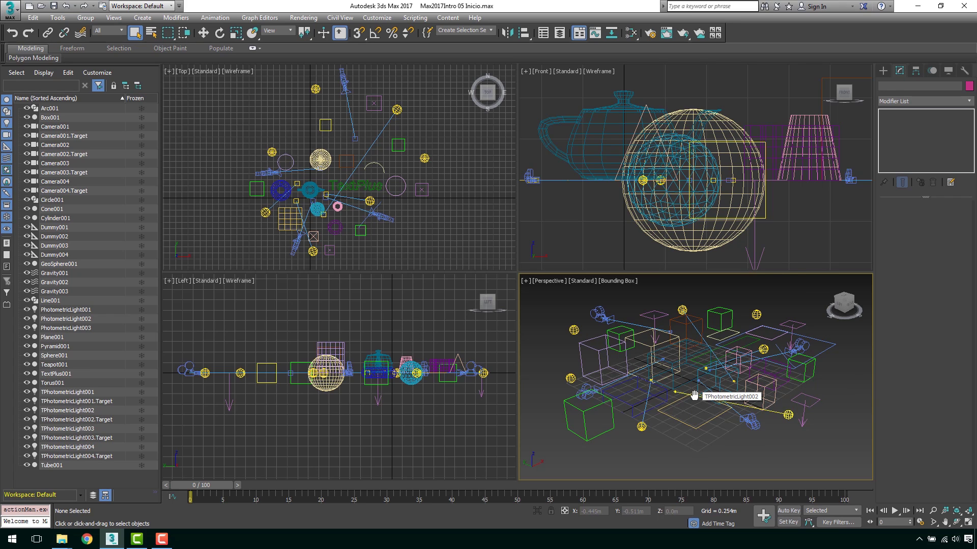
Switch the Perspective view to Flat Color shading and zoom in
click(612, 281)
click(633, 324)
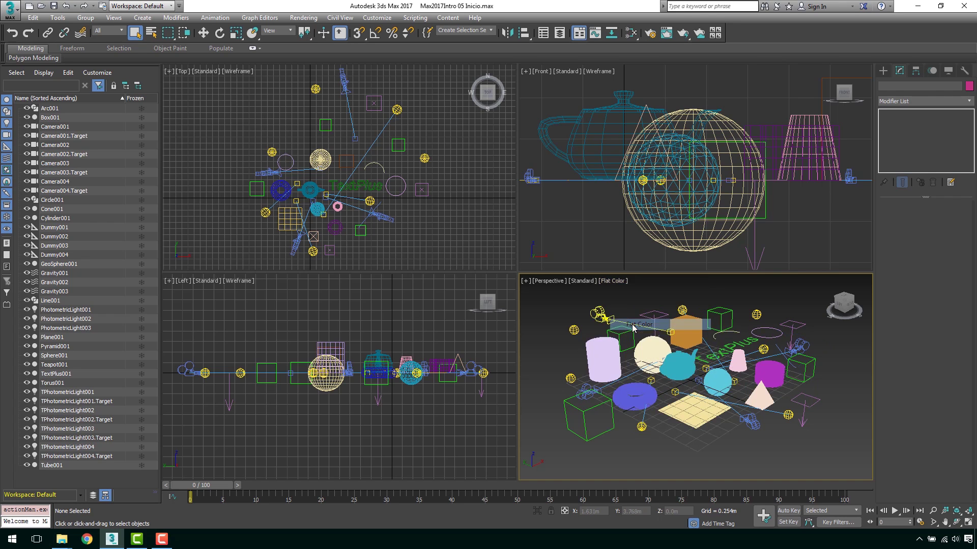
scroll(688, 407, up, 1)
scroll(689, 410, up, 3)
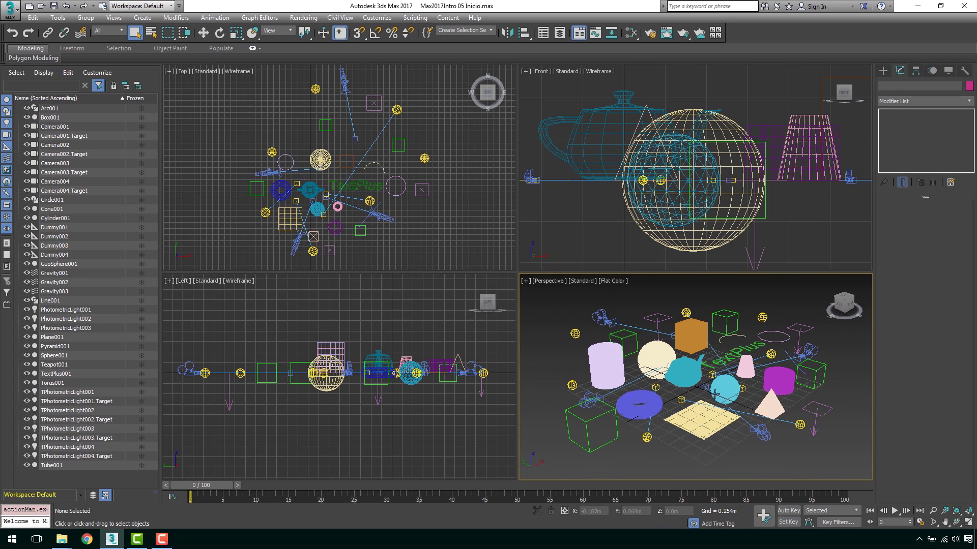
scroll(689, 410, down, 3)
scroll(763, 387, up, 1)
scroll(735, 381, up, 2)
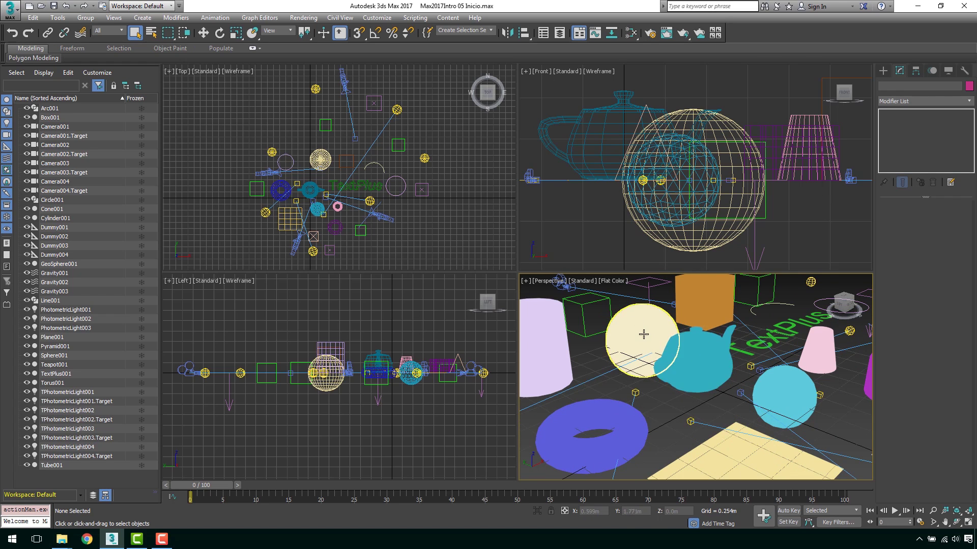
Change to Hidden Line shading and pan around the teapot, spheres and tube
click(609, 284)
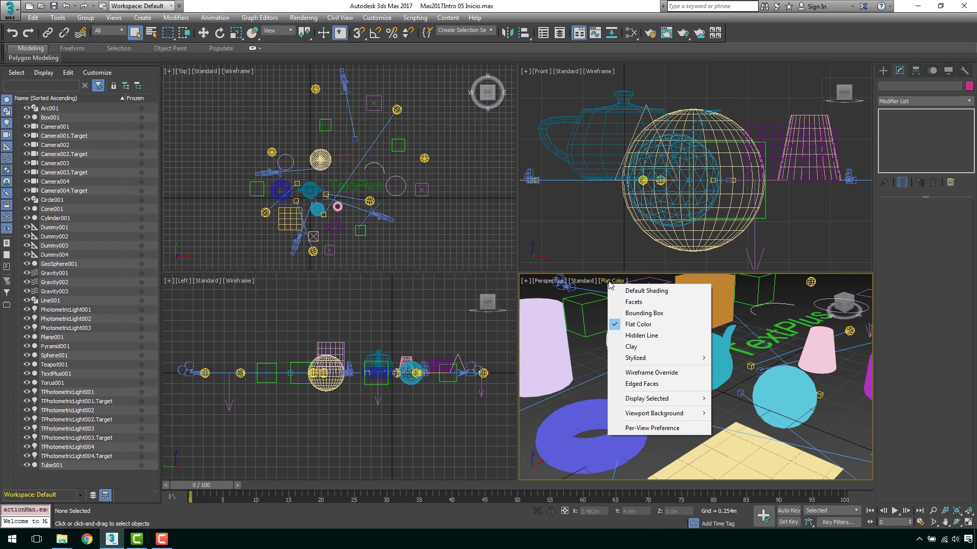
click(641, 335)
scroll(693, 366, down, 3)
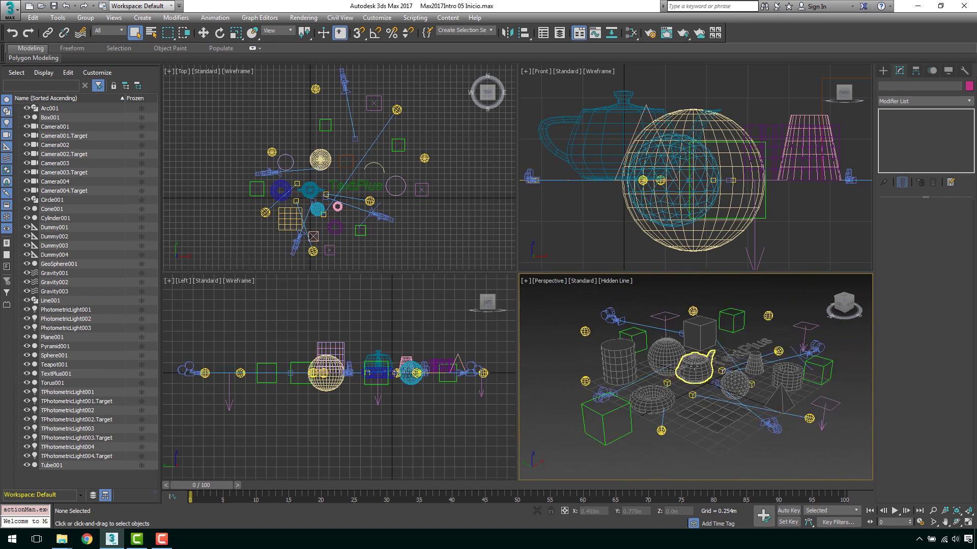
scroll(692, 364, up, 5)
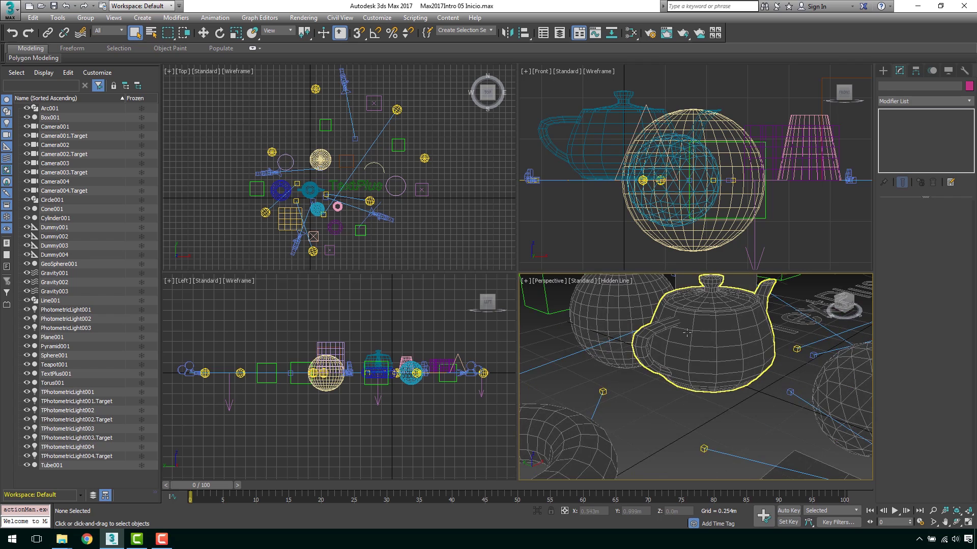
scroll(711, 406, down, 2)
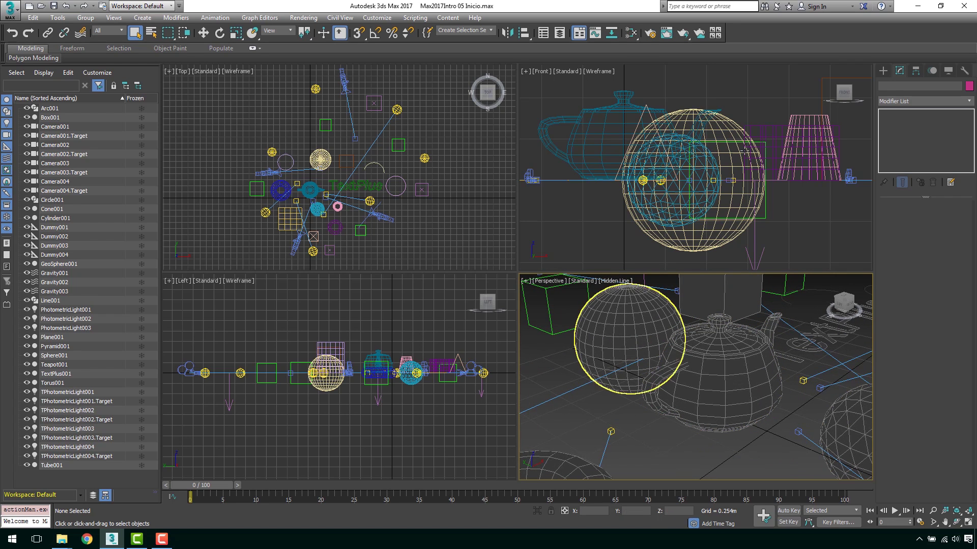
mouse_move(686, 399)
middle_down()
mouse_move(661, 418)
mouse_move(681, 379)
middle_up()
middle_drag(674, 346, 557, 320)
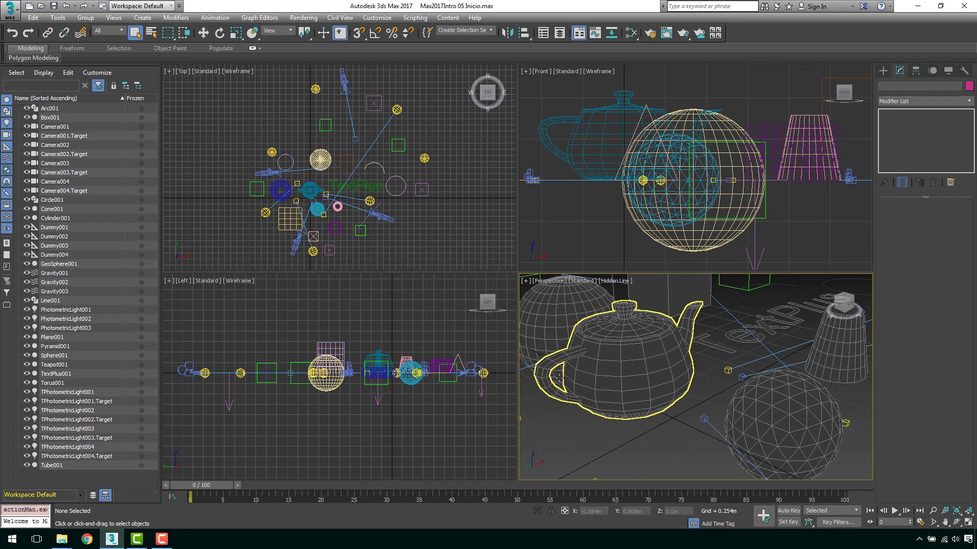
scroll(599, 375, down, 3)
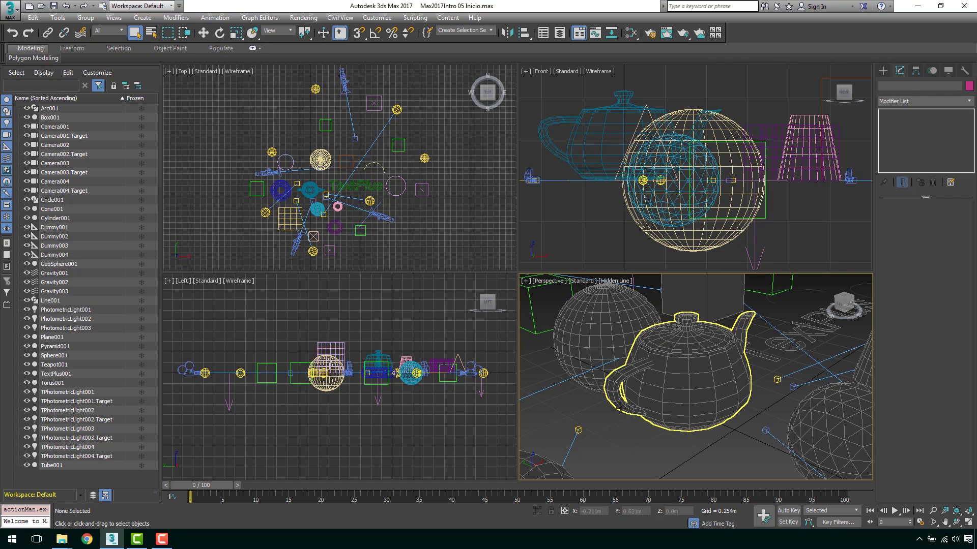
scroll(648, 373, down, 1)
scroll(648, 372, down, 2)
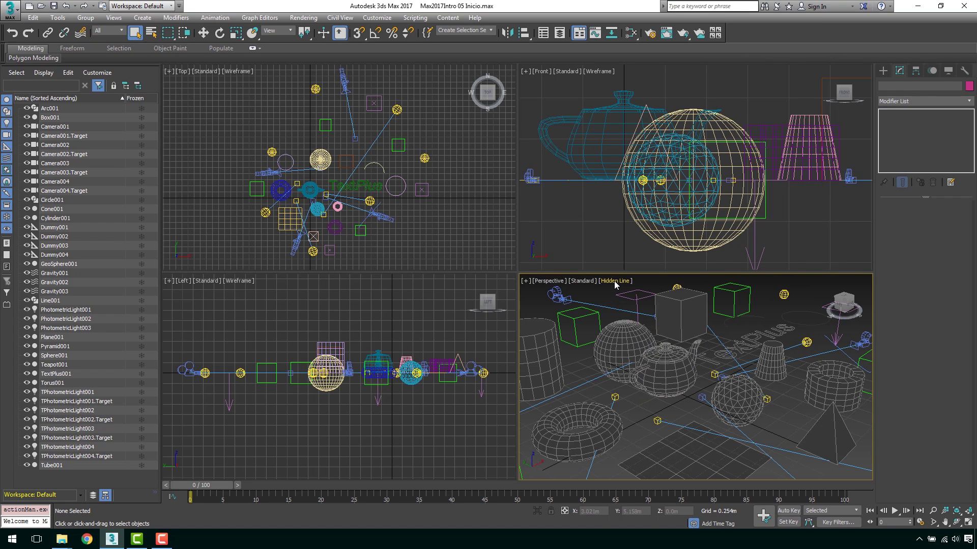
Set the Perspective view to Clay shading, then pan to reveal the cylinder
click(615, 283)
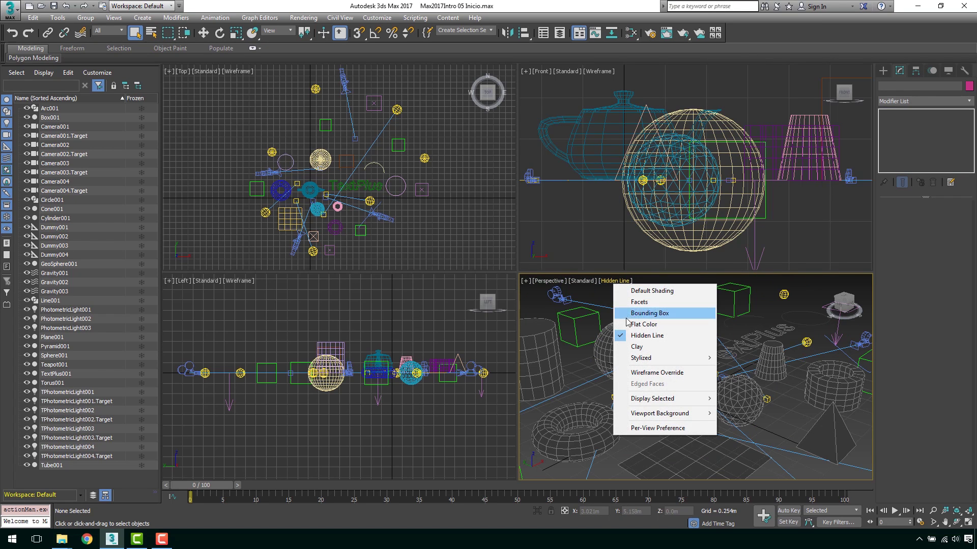
click(637, 348)
scroll(687, 404, up, 3)
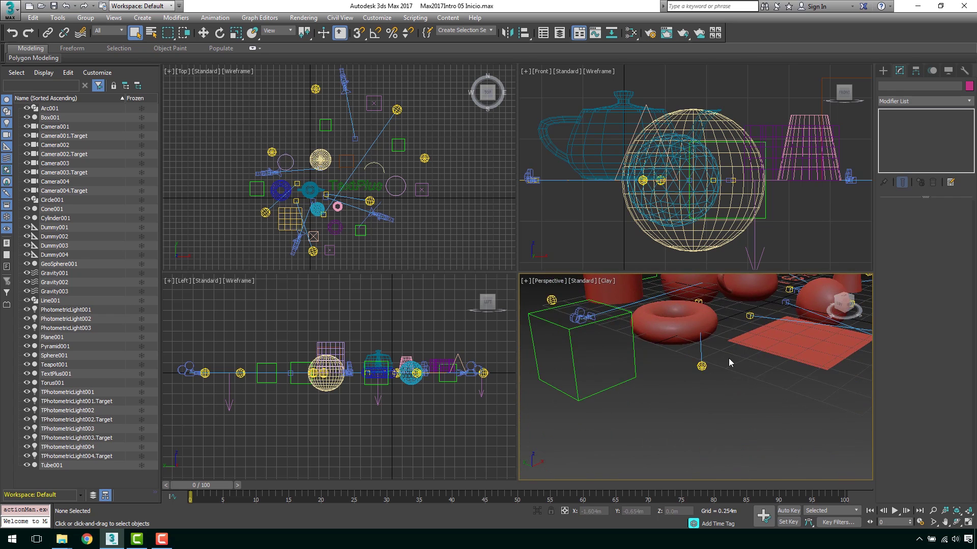
scroll(729, 358, down, 2)
middle_drag(670, 406, 700, 396)
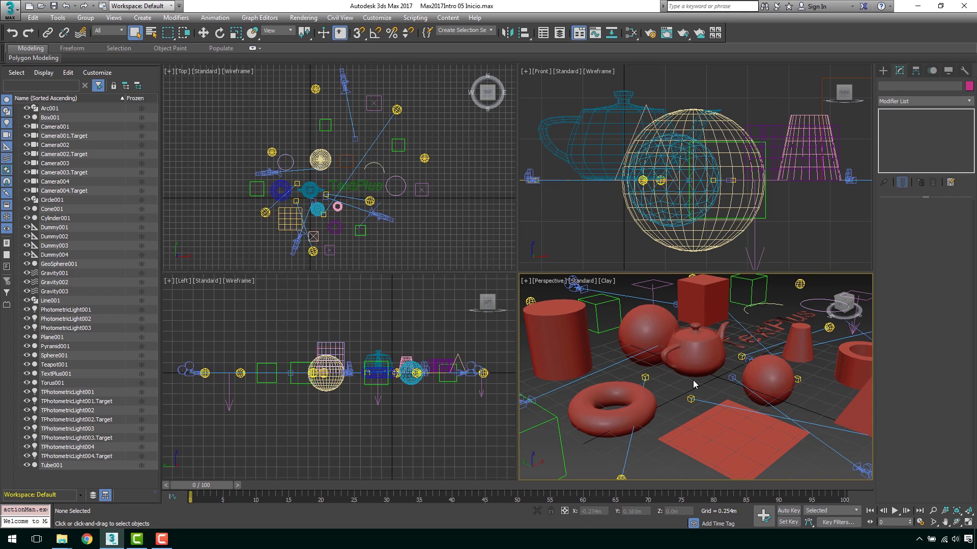
middle_drag(693, 380, 685, 389)
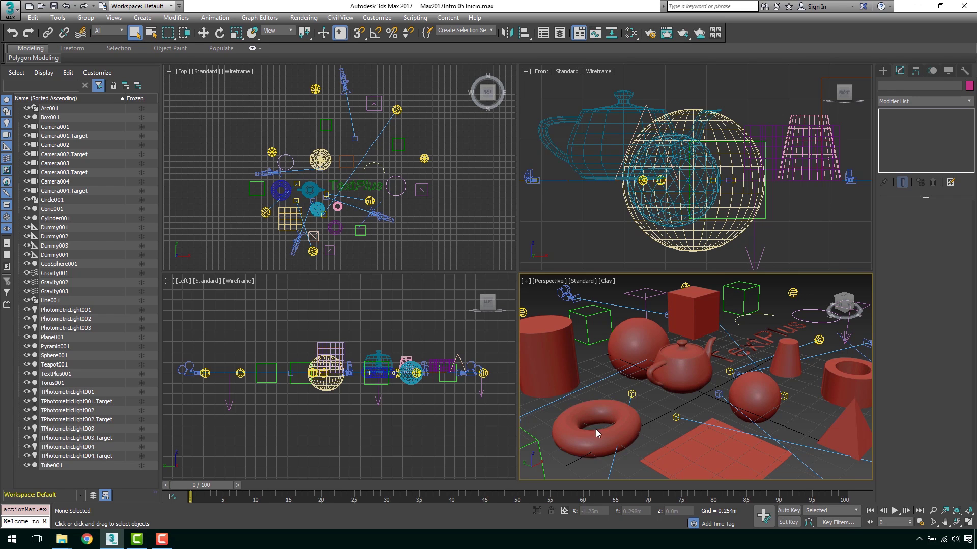
alt+middle_drag(731, 342, 720, 344)
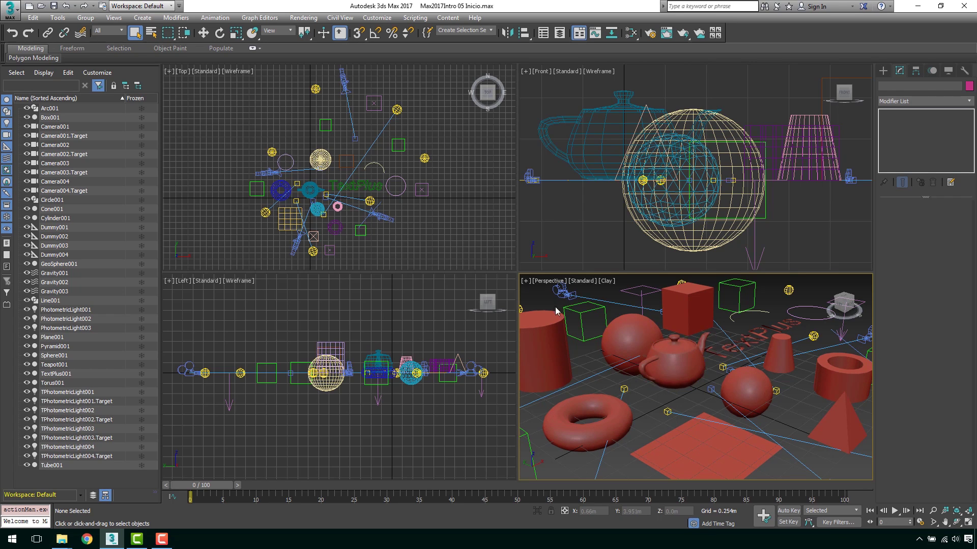
Apply the Stylized Graphite look, then change to Stylized Ink and zoom out
click(607, 282)
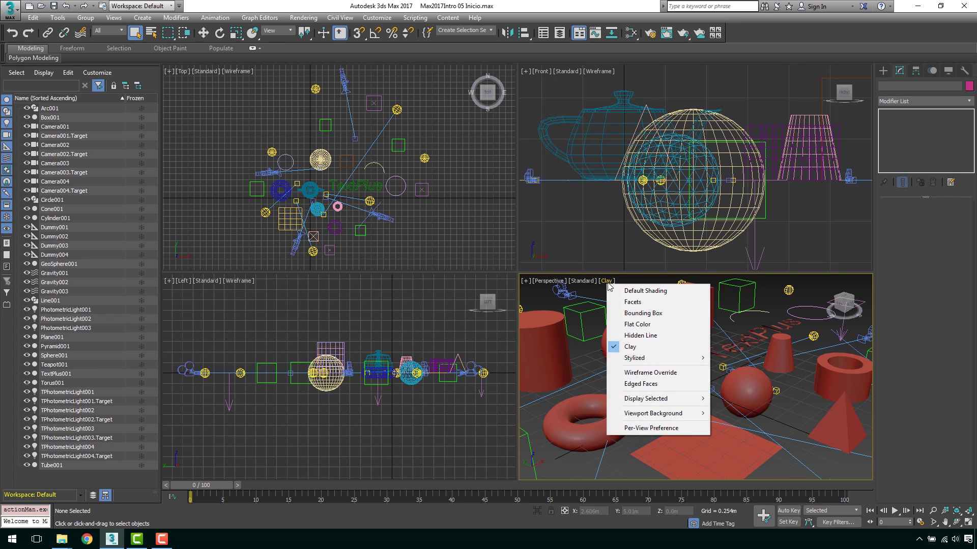
mouse_move(634, 358)
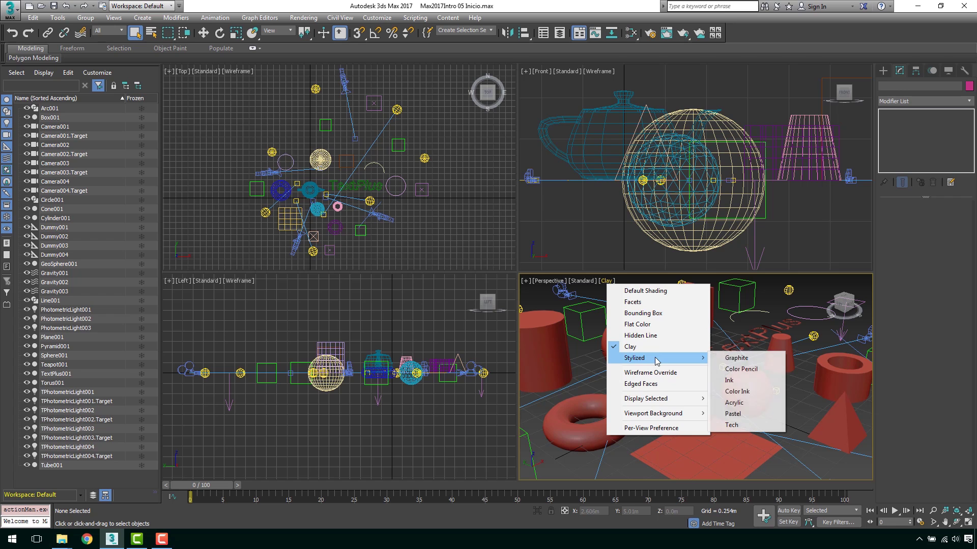
click(725, 359)
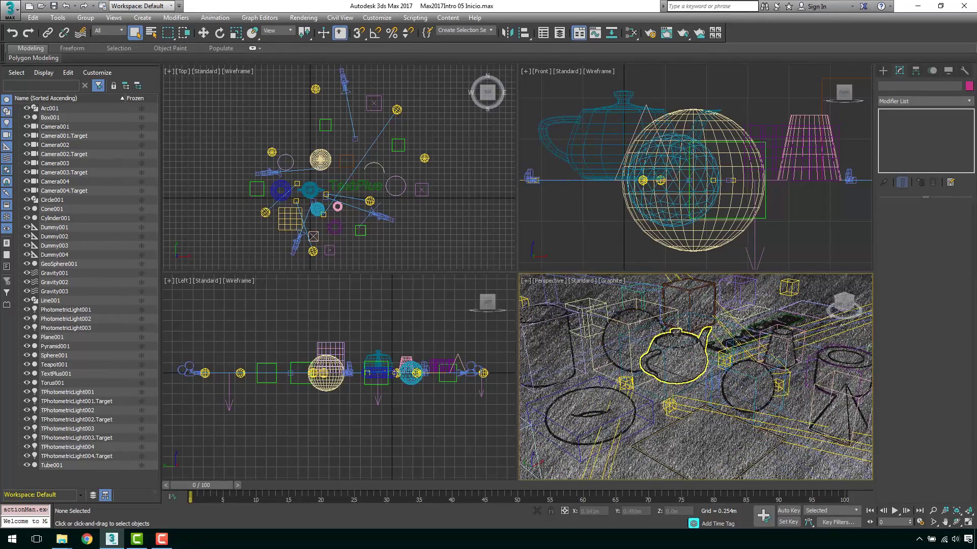
click(612, 281)
mouse_move(636, 358)
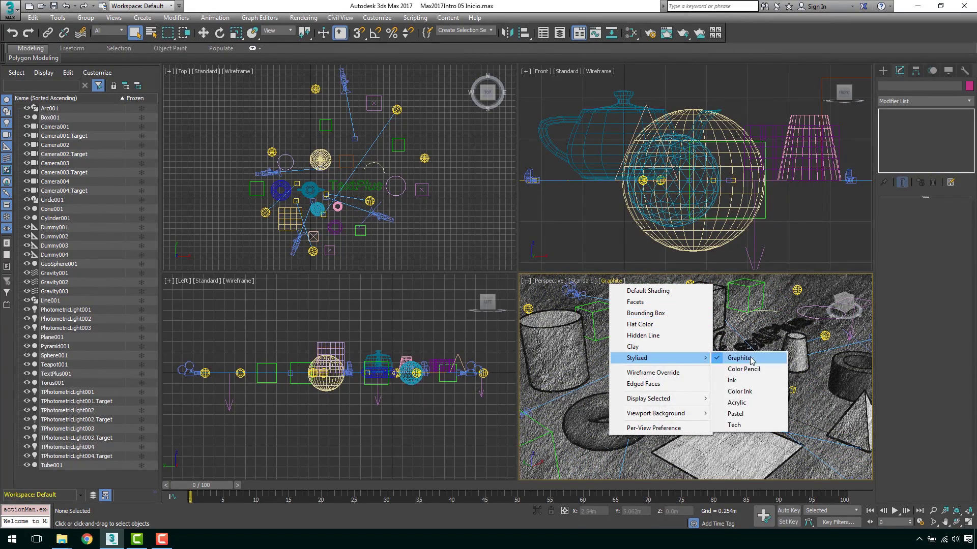
click(740, 379)
scroll(618, 323, down, 2)
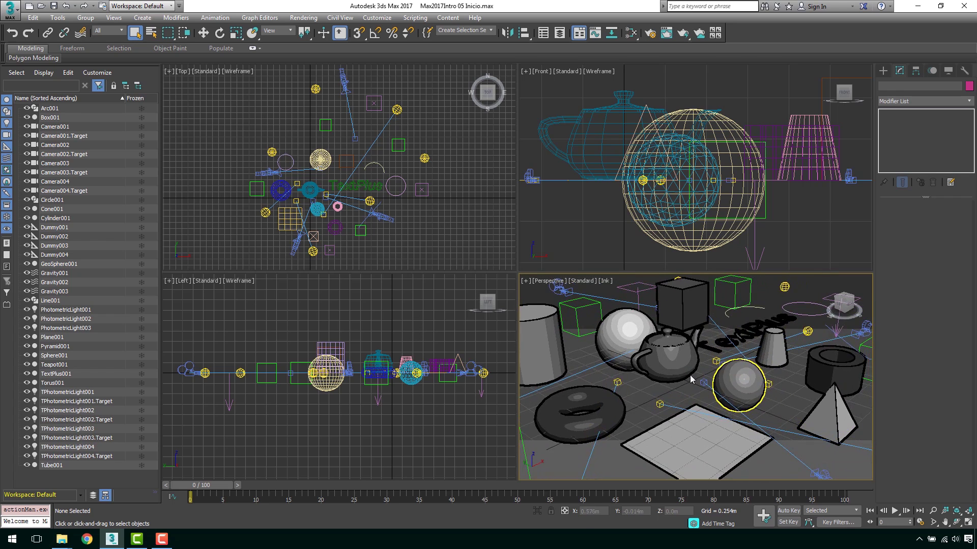
scroll(618, 323, down, 3)
click(604, 281)
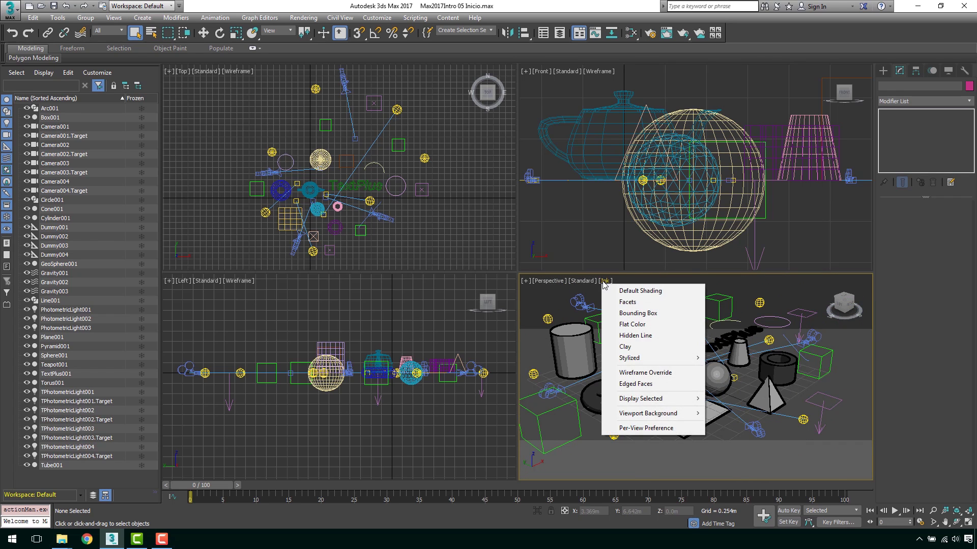
Frame the torus in Perspective and restore Default Shading after a brief wireframe toggle
click(637, 291)
middle_drag(636, 298, 662, 338)
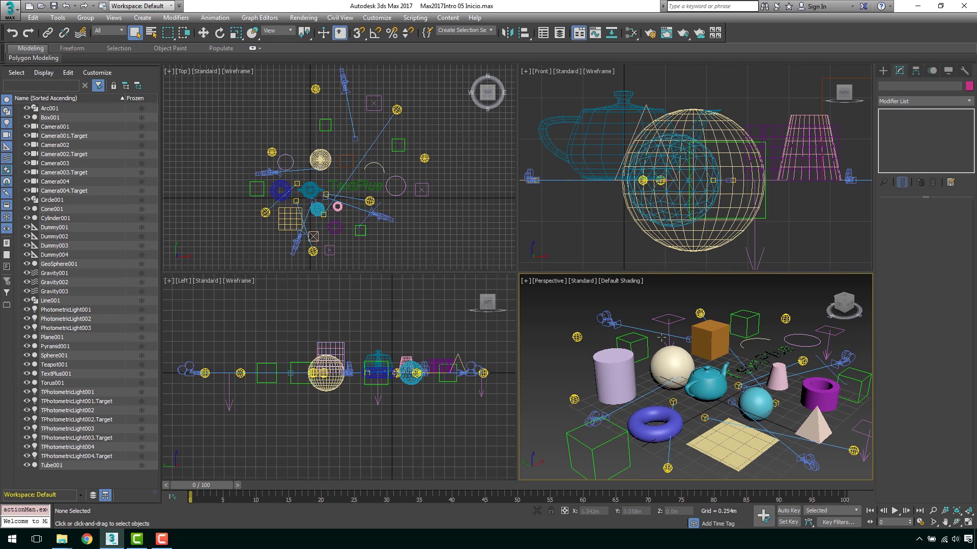
scroll(661, 337, up, 4)
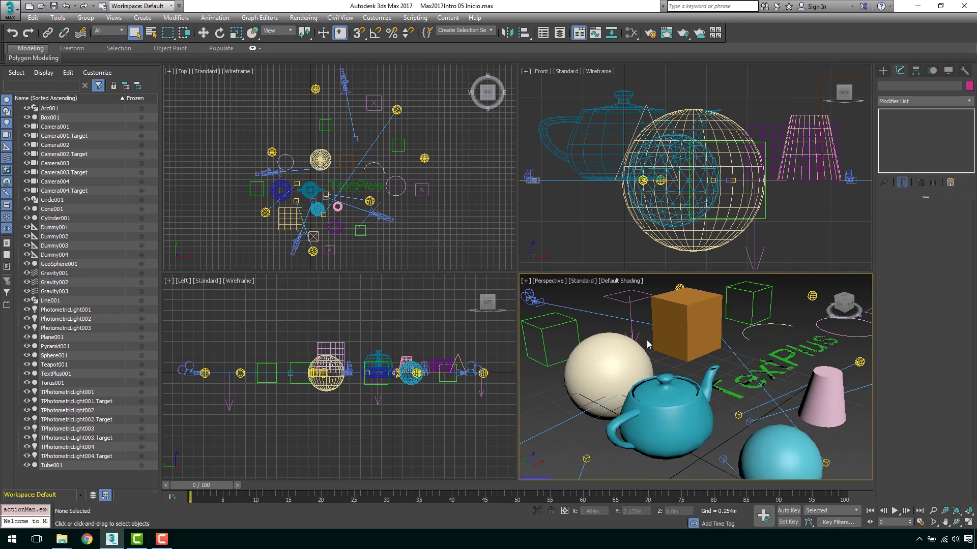
scroll(675, 358, up, 1)
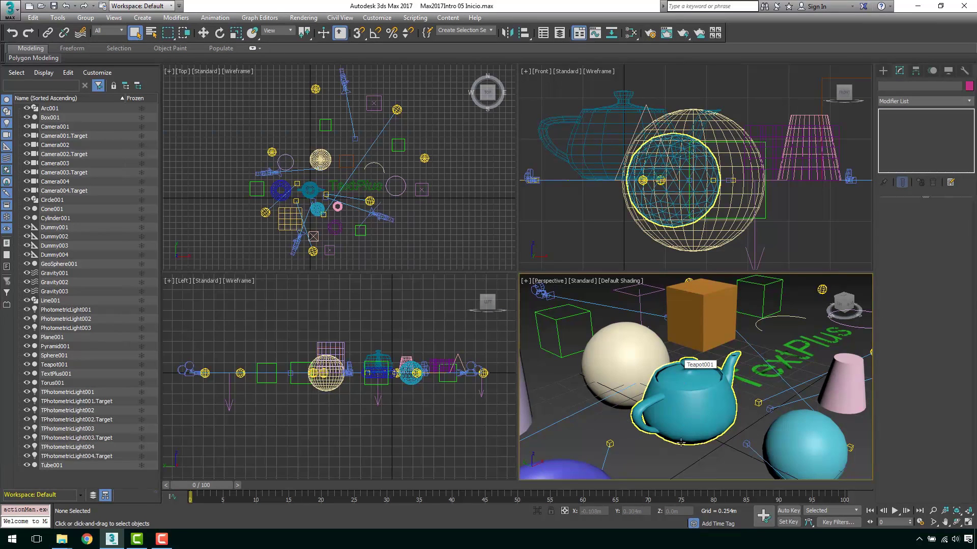
alt+middle_drag(677, 364, 684, 422)
key(F3)
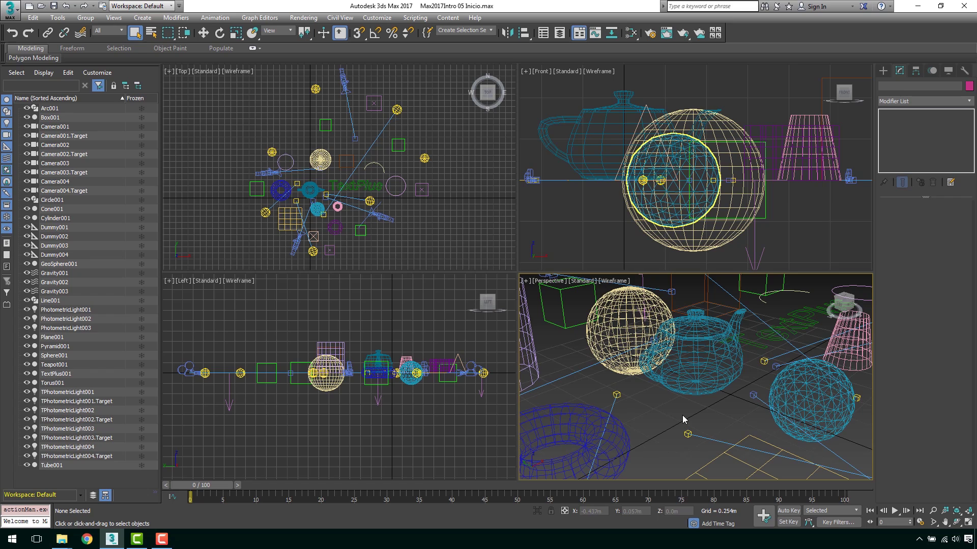
key(F3)
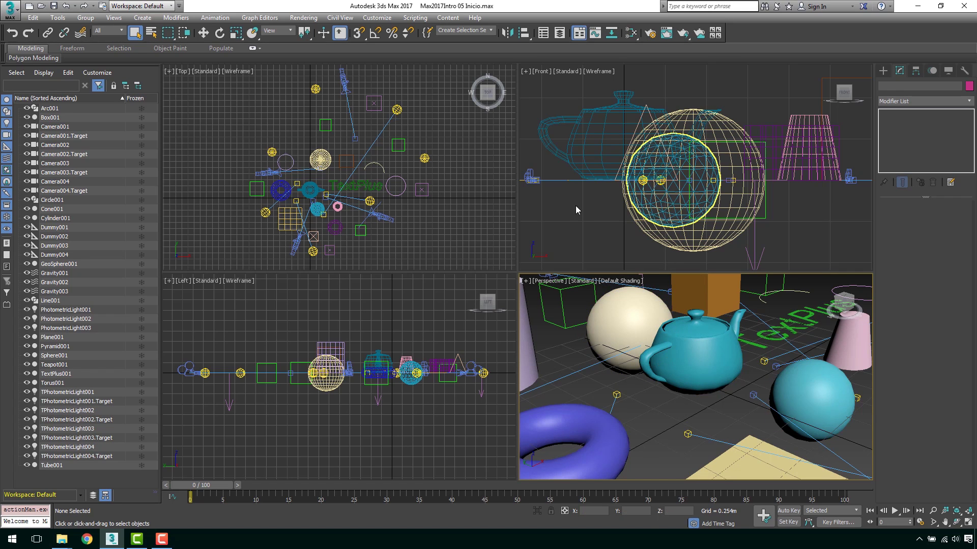
Zoom out and pan the Front view, leaving it in wireframe after a shaded test
click(578, 219)
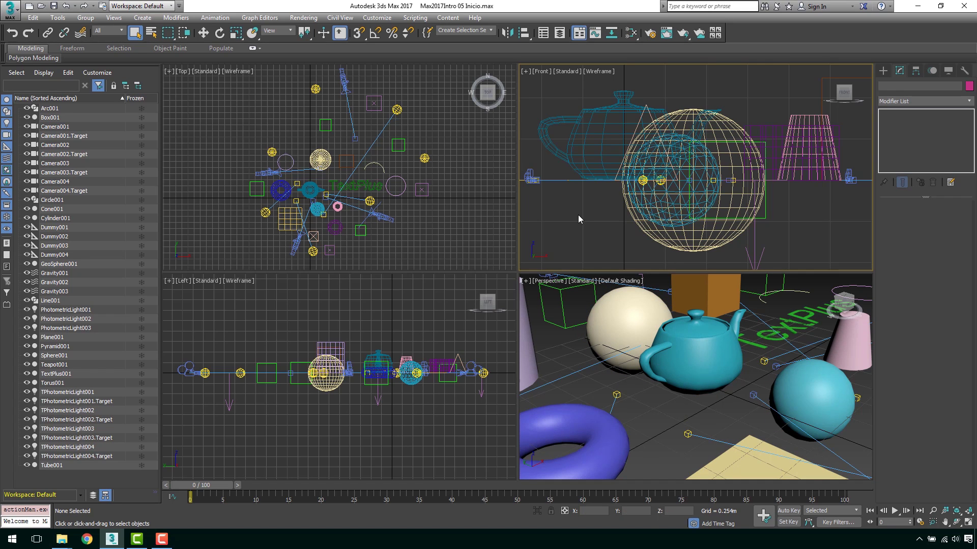
scroll(608, 192, down, 1)
scroll(610, 193, down, 1)
scroll(620, 194, down, 1)
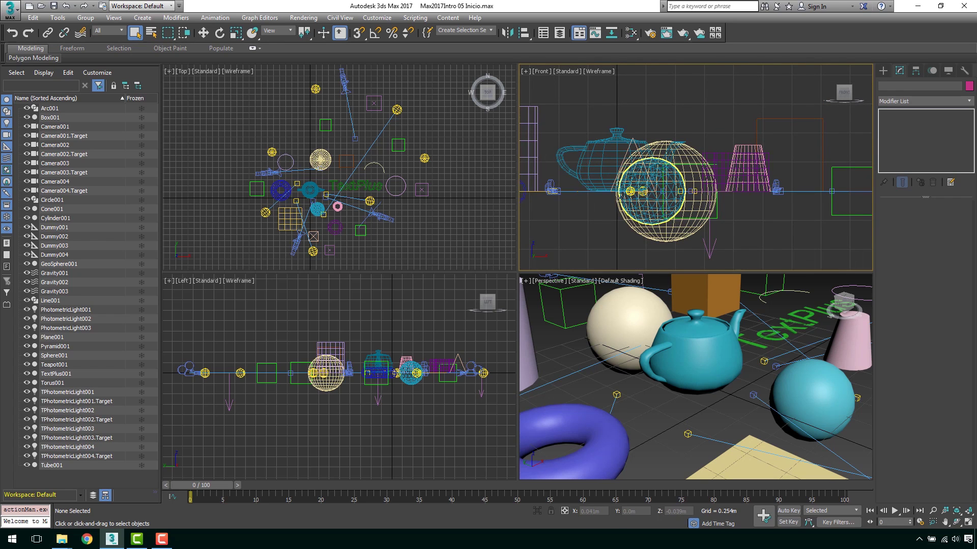
key(F3)
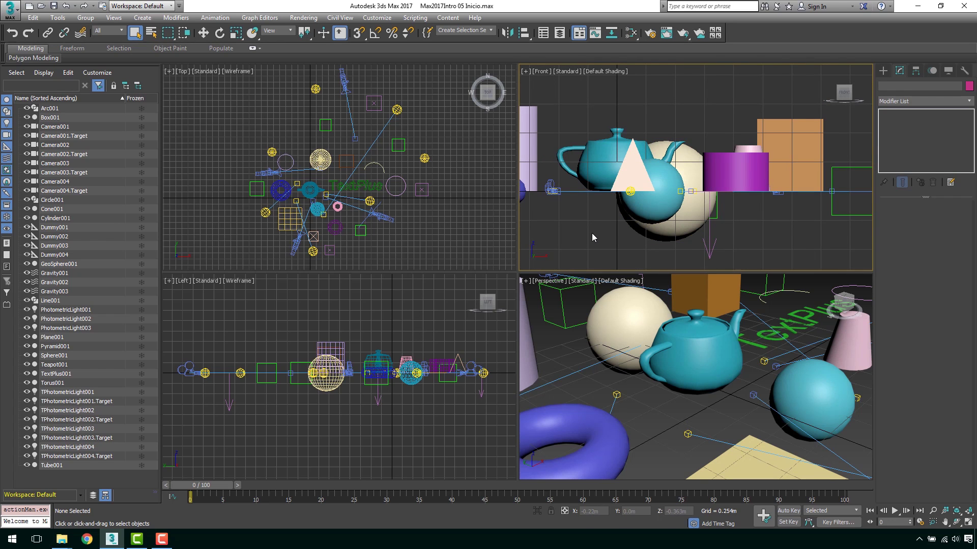
key(F3)
middle_drag(576, 224, 611, 225)
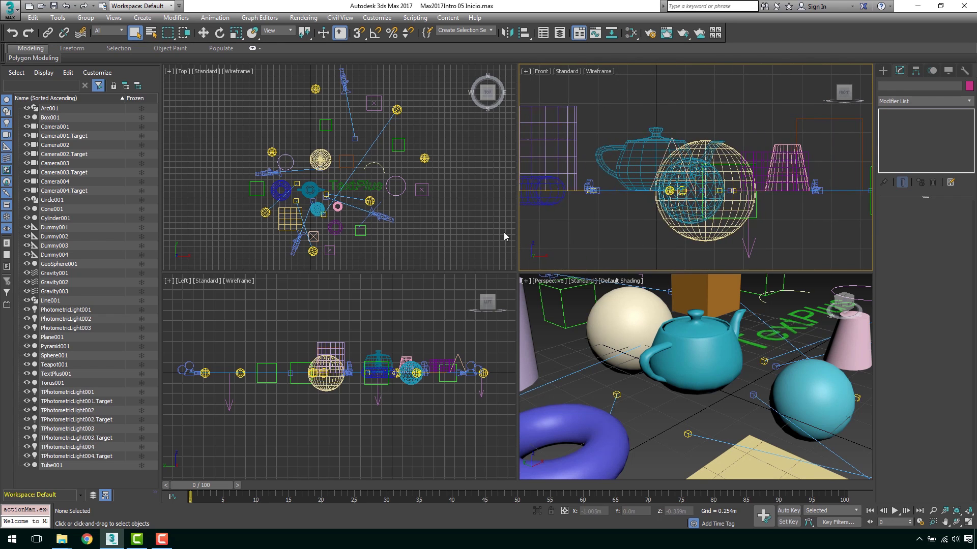
Give the Perspective view Edged Faces and zoom in on the teapot
click(463, 230)
click(391, 319)
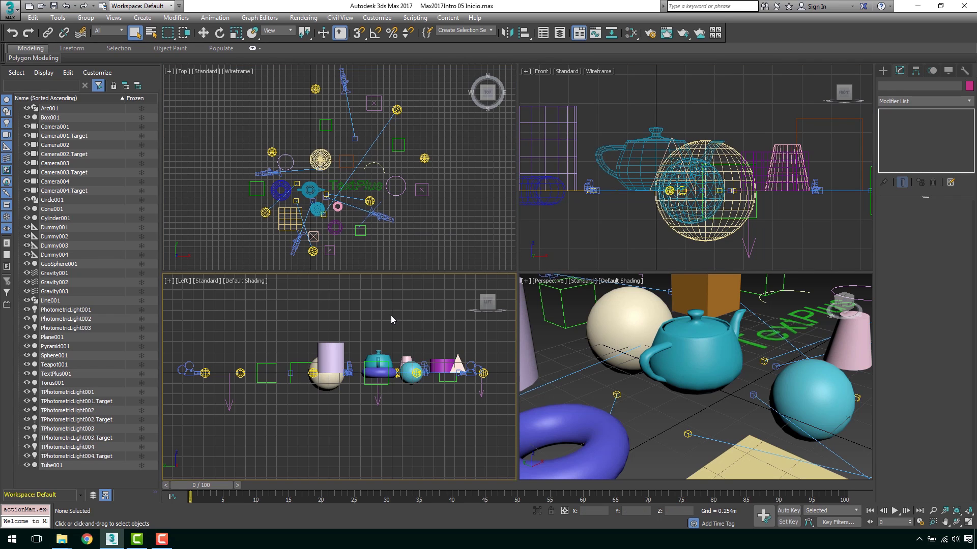
click(662, 404)
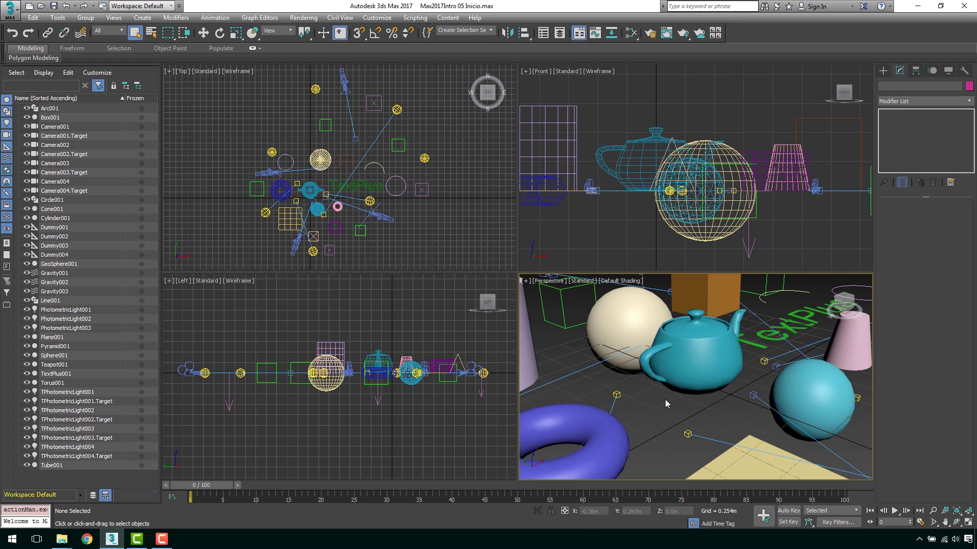
key(F4)
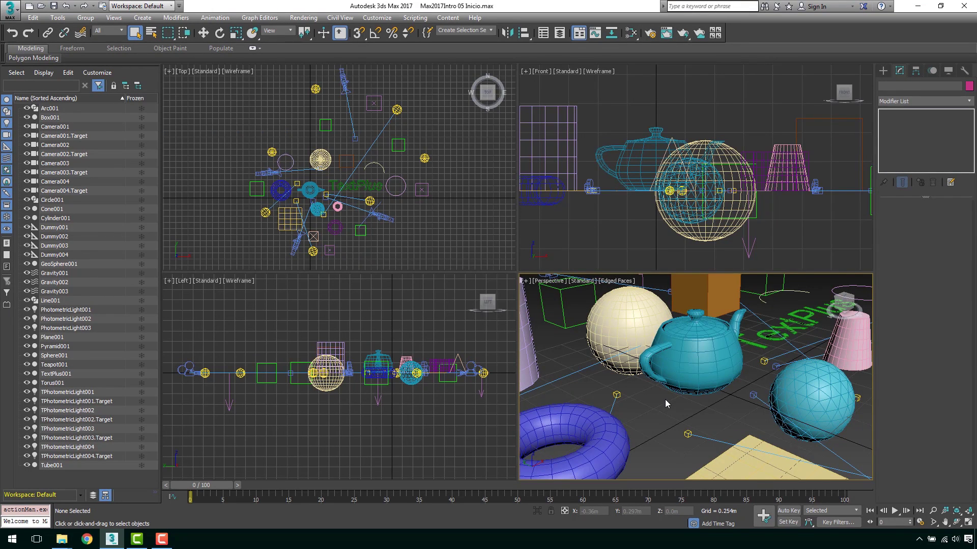
scroll(671, 376, up, 2)
scroll(677, 358, up, 3)
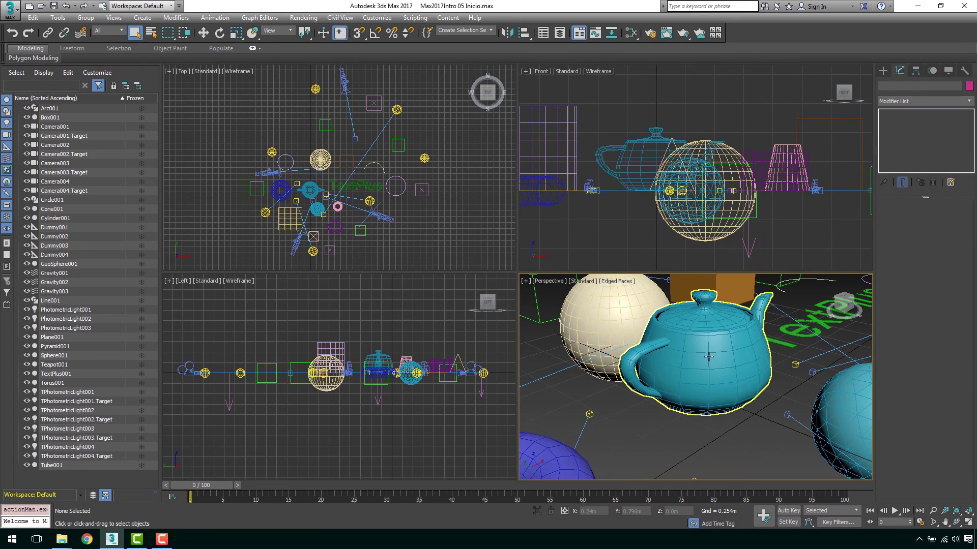
scroll(659, 338, down, 3)
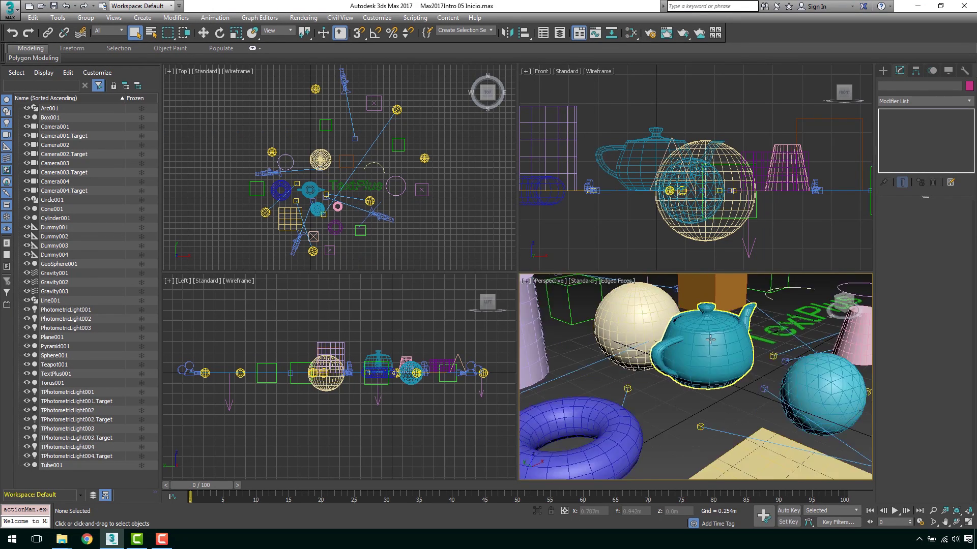
scroll(659, 338, down, 2)
scroll(658, 339, down, 2)
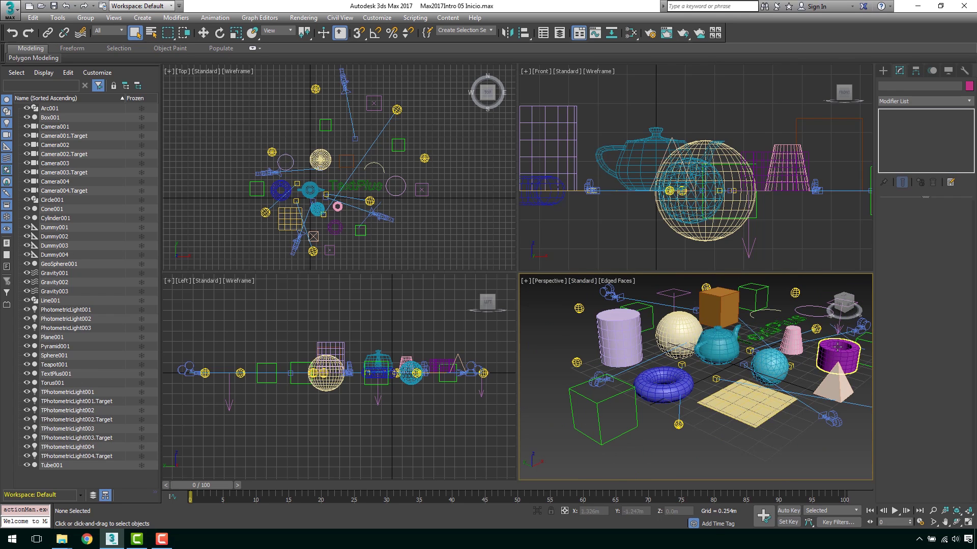
scroll(733, 385, up, 2)
scroll(712, 349, up, 4)
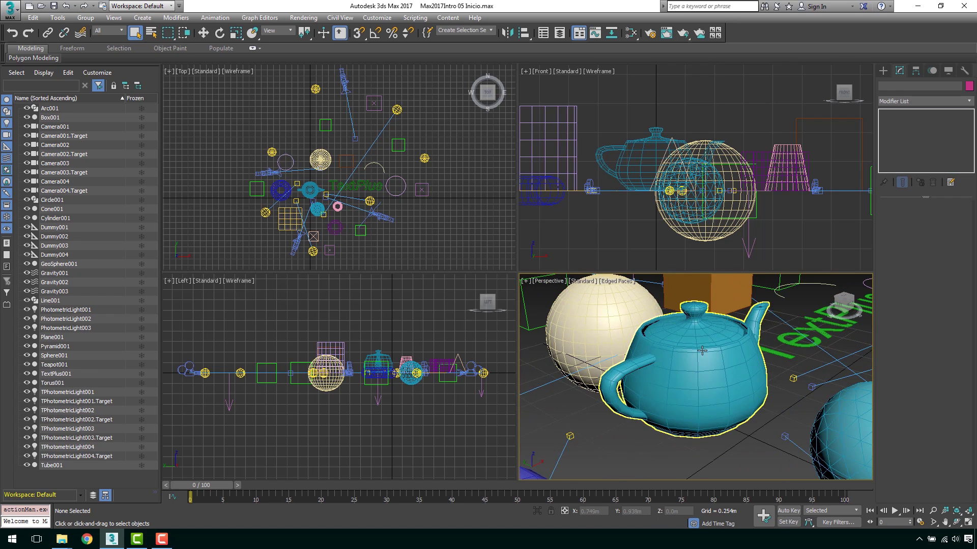
Toggle the Front view through shaded and Edged Faces modes, ending on Wireframe
click(612, 239)
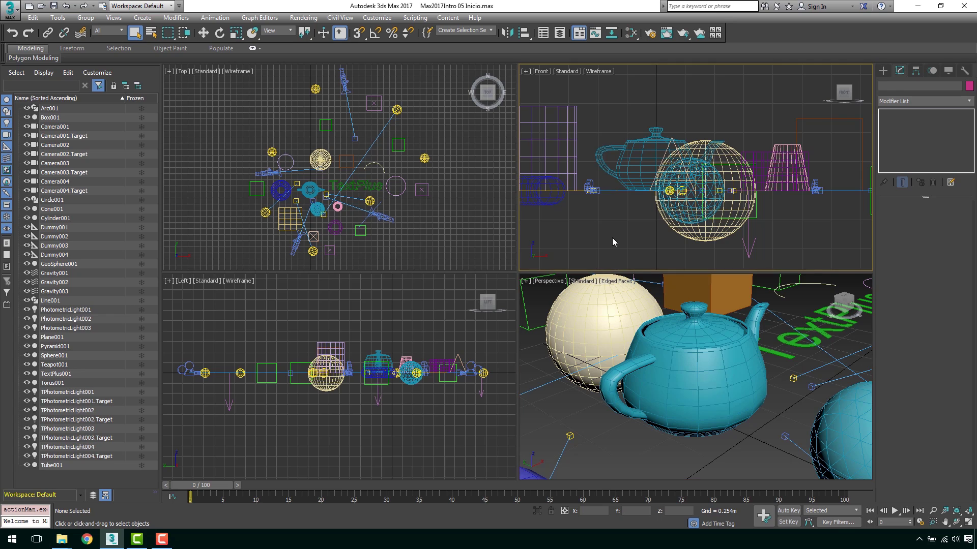
key(F3)
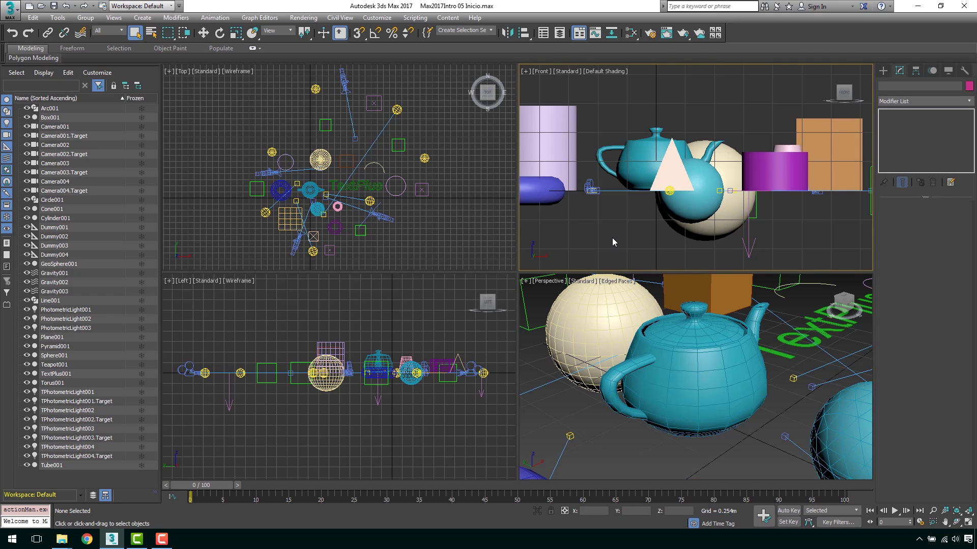
key(F4)
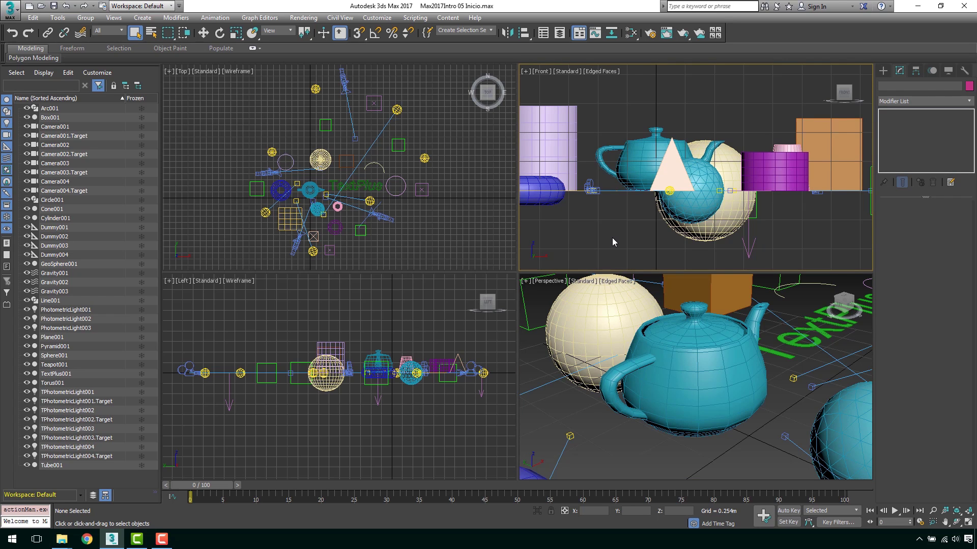
key(F3)
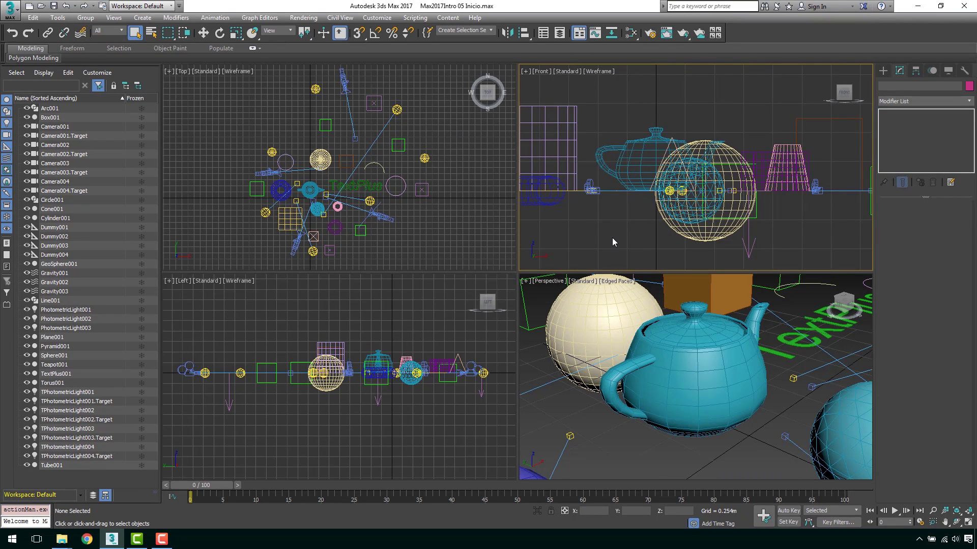
key(F3)
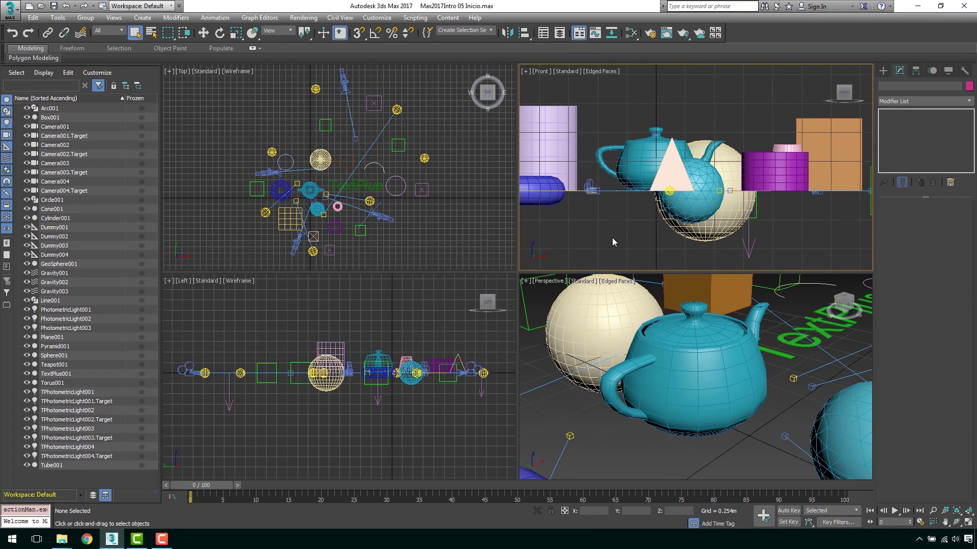
key(F3)
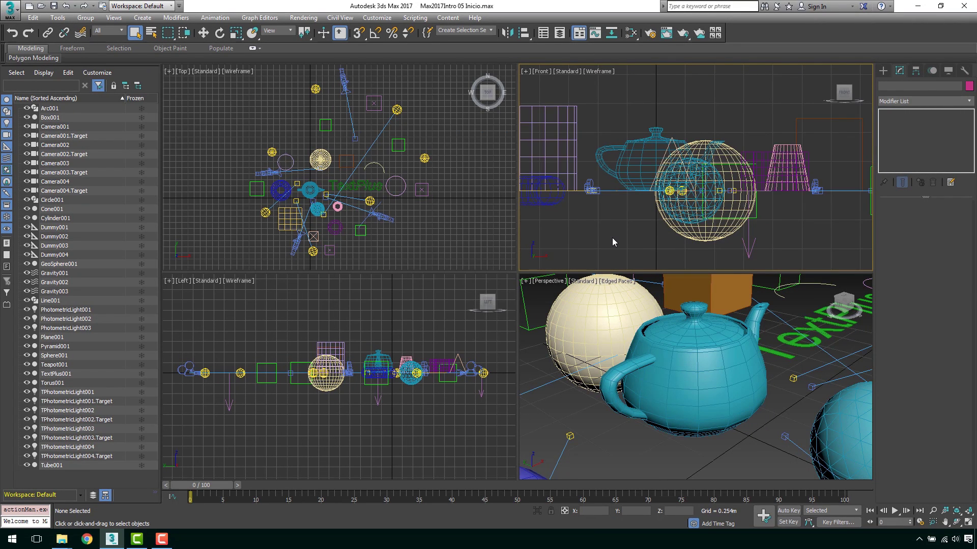
Nudge the Front view's framing slightly up and right, ending with Top active
click(478, 209)
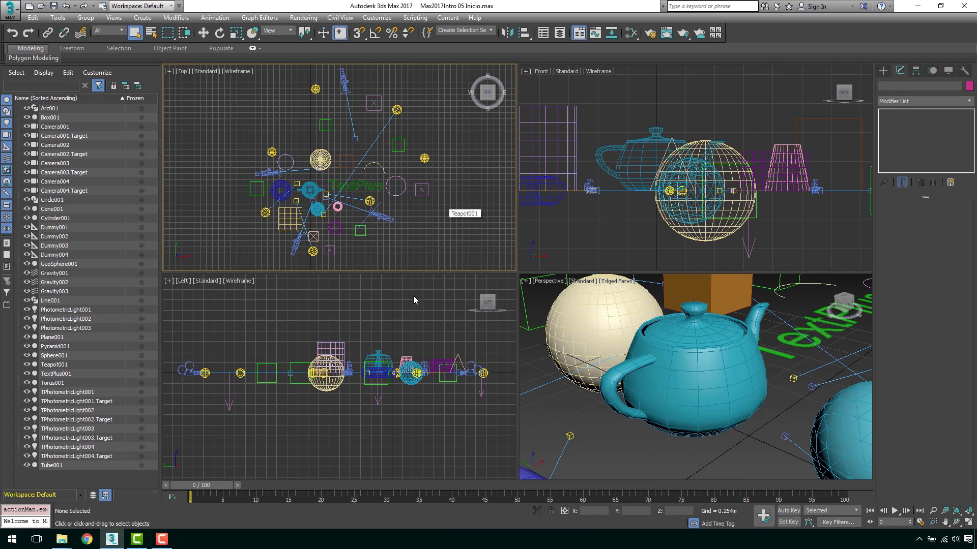
middle_drag(554, 216, 554, 202)
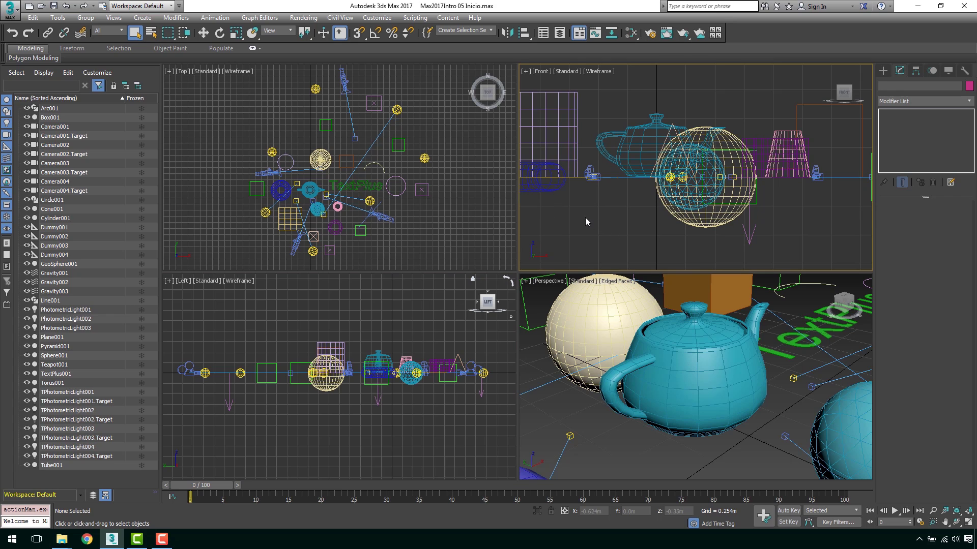
click(541, 372)
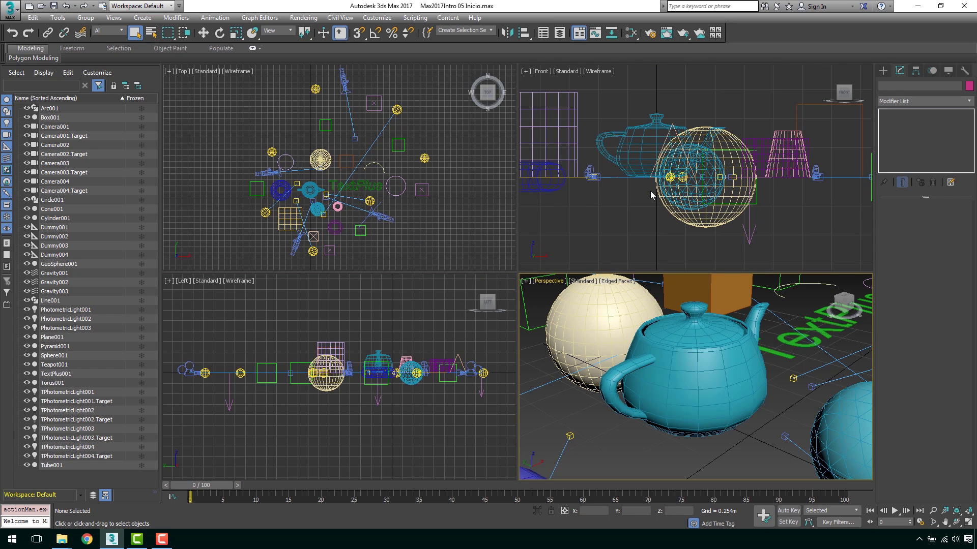
middle_drag(612, 189, 624, 200)
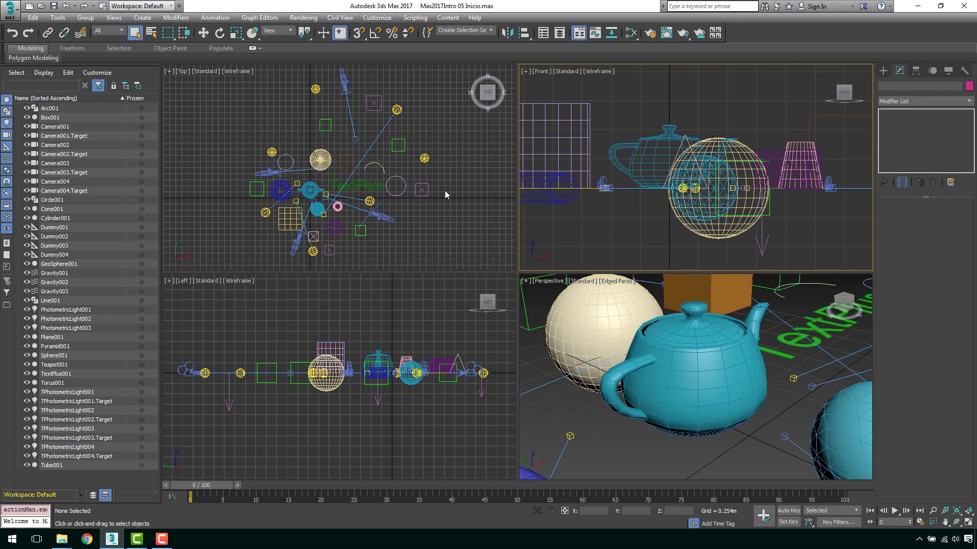
click(457, 219)
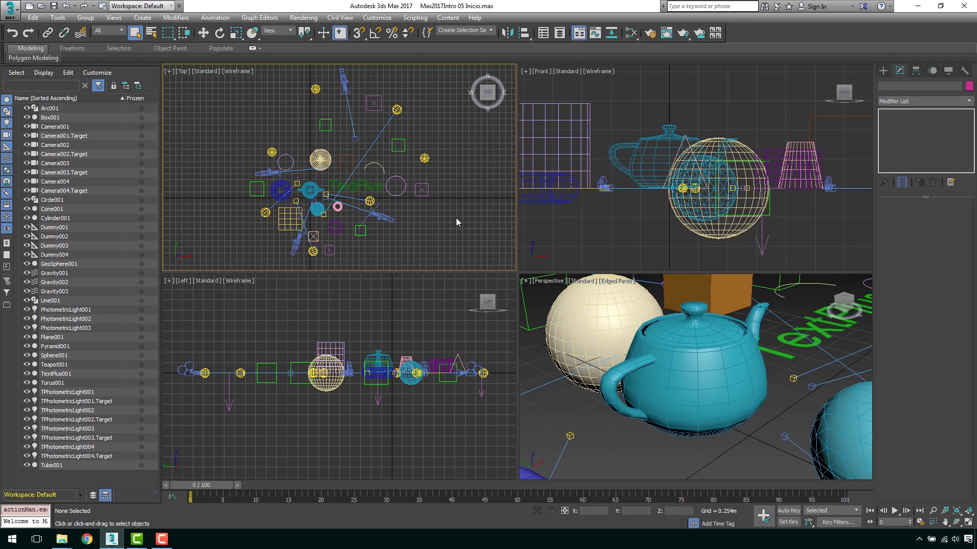
Cycle the upper-right view through Top, Left and Perspective, then switch it to Orthographic
click(615, 231)
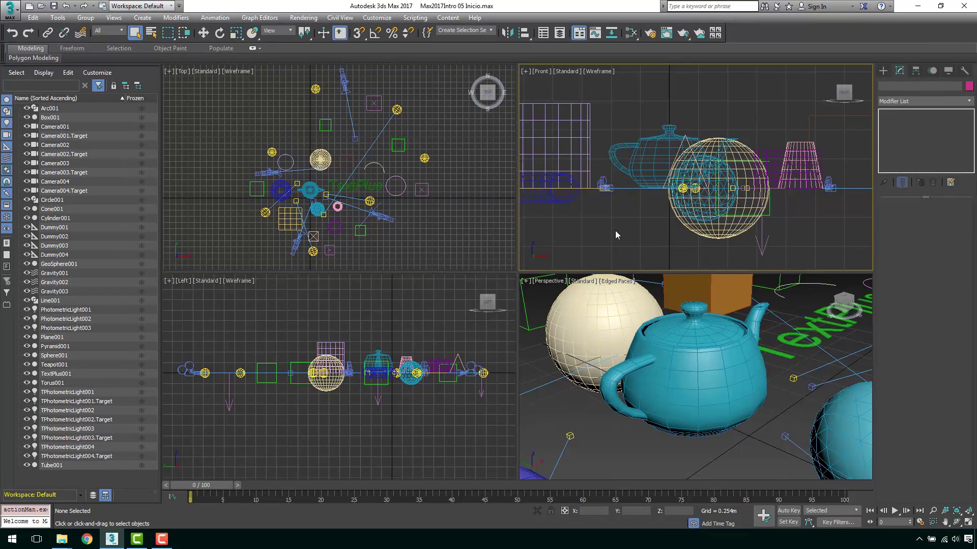
key(t)
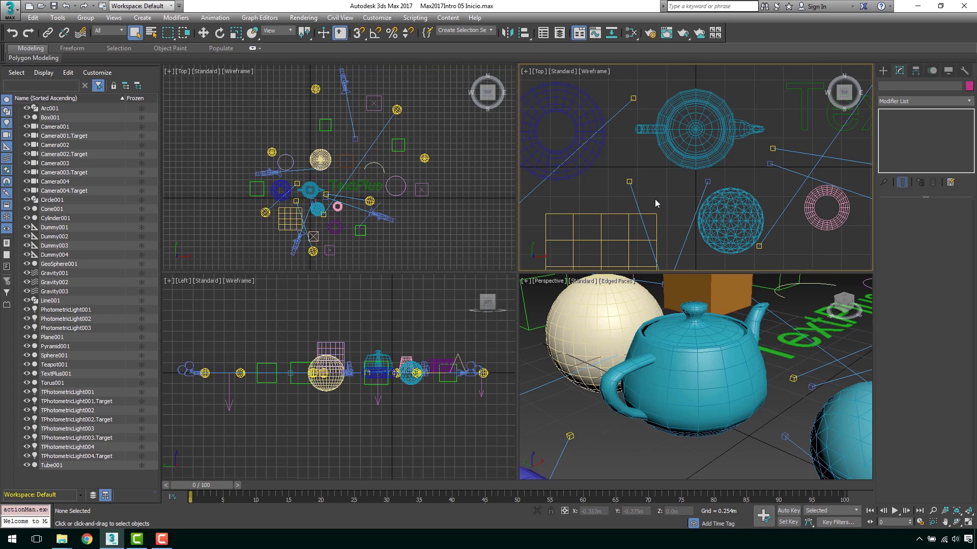
key(l)
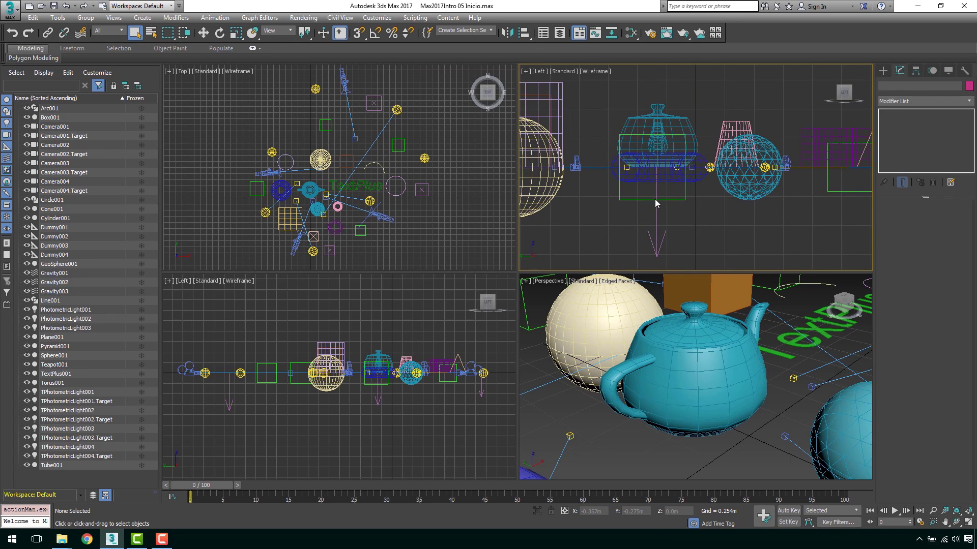
key(p)
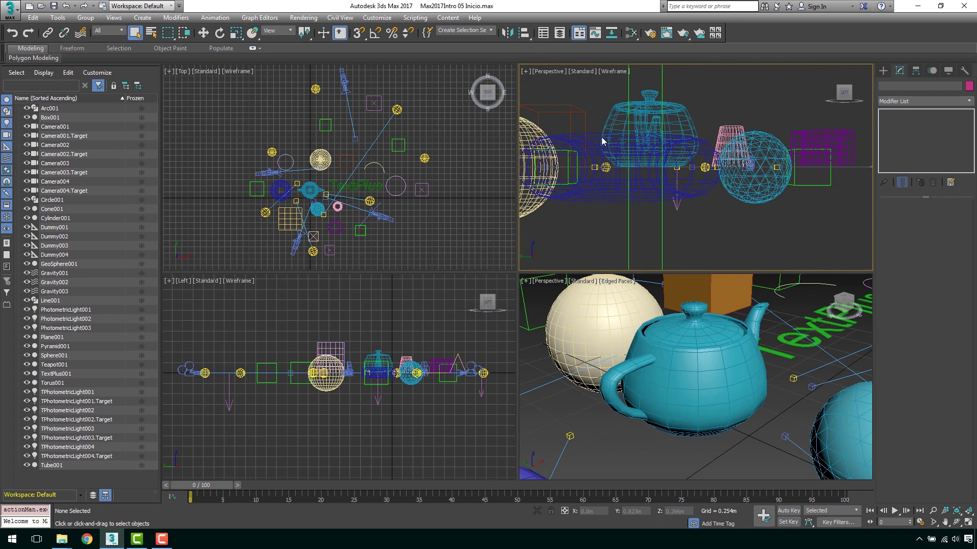
alt+middle_drag(674, 140, 664, 160)
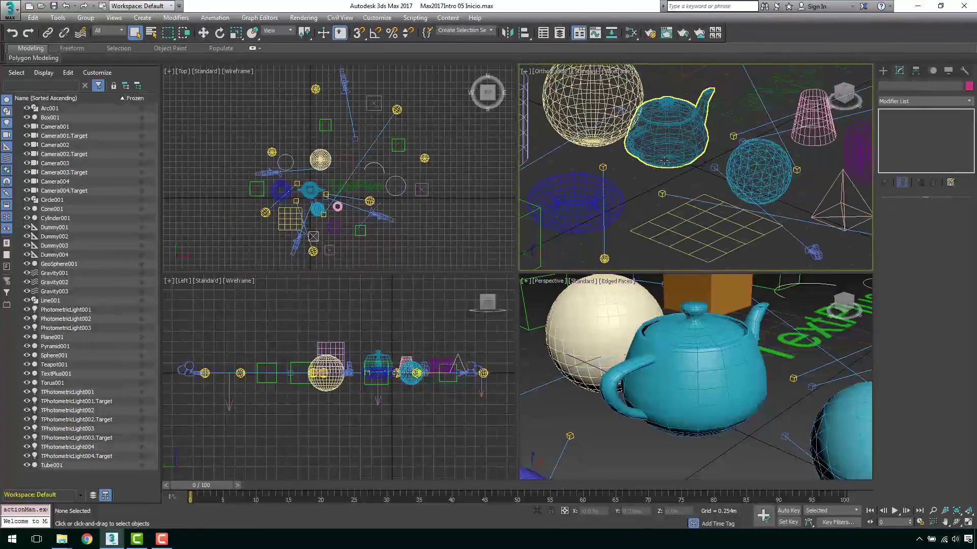
key(u)
Return the upper-right view to Perspective, zoomed out and tilted above the whole scene
scroll(664, 167, down, 3)
scroll(665, 176, down, 3)
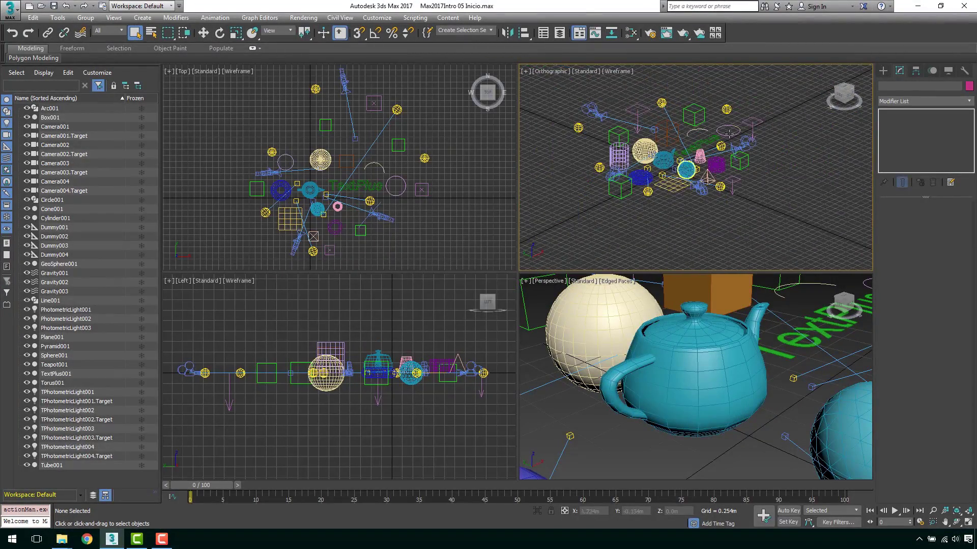
scroll(661, 191, up, 4)
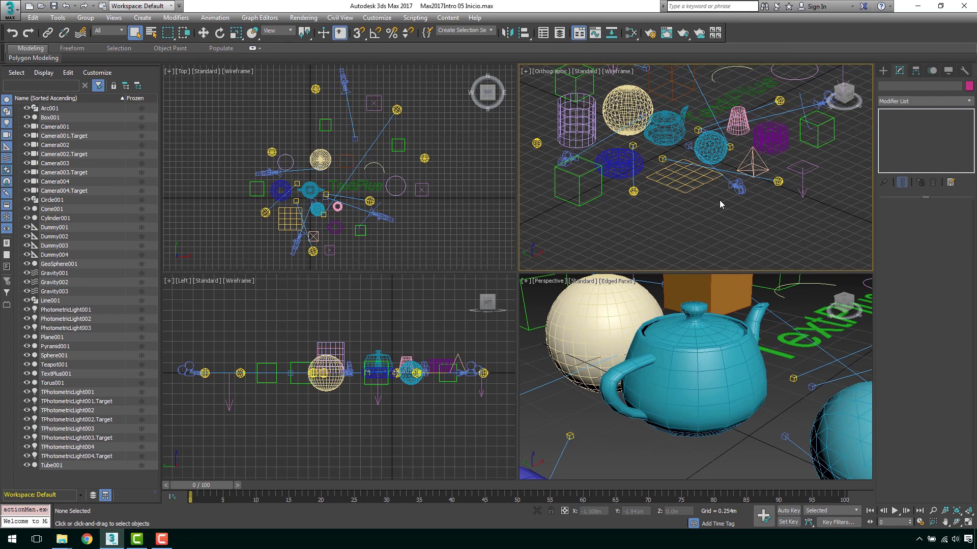
key(p)
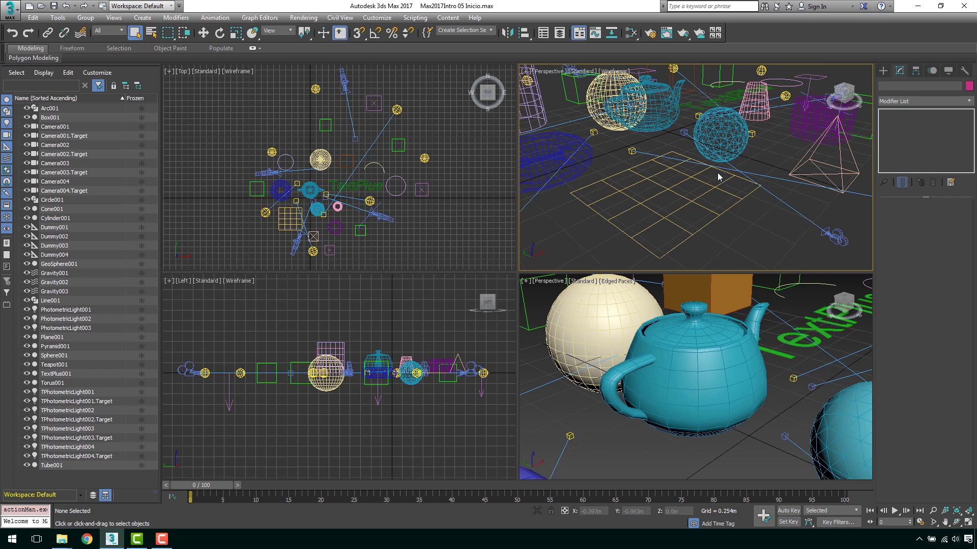
scroll(718, 172, down, 2)
scroll(708, 165, down, 3)
alt+middle_drag(755, 149, 723, 161)
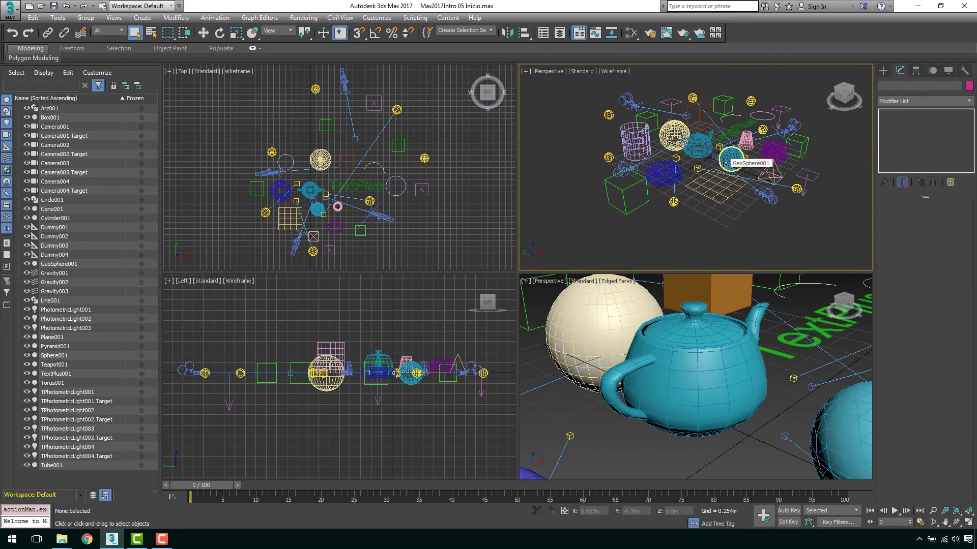
click(479, 222)
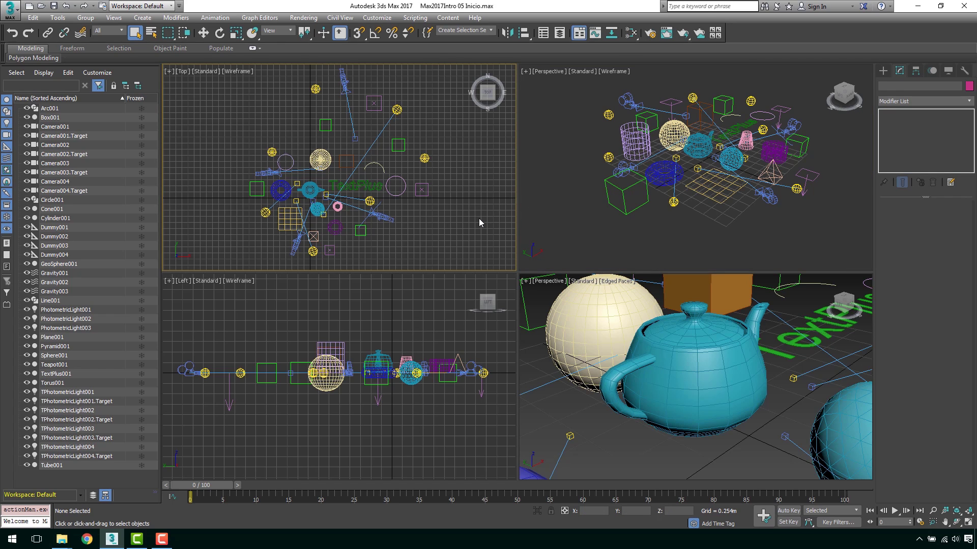
Cycle the upper-left view through Front, Right and Perspective, orbit it, then set Isometric User View
key(v)
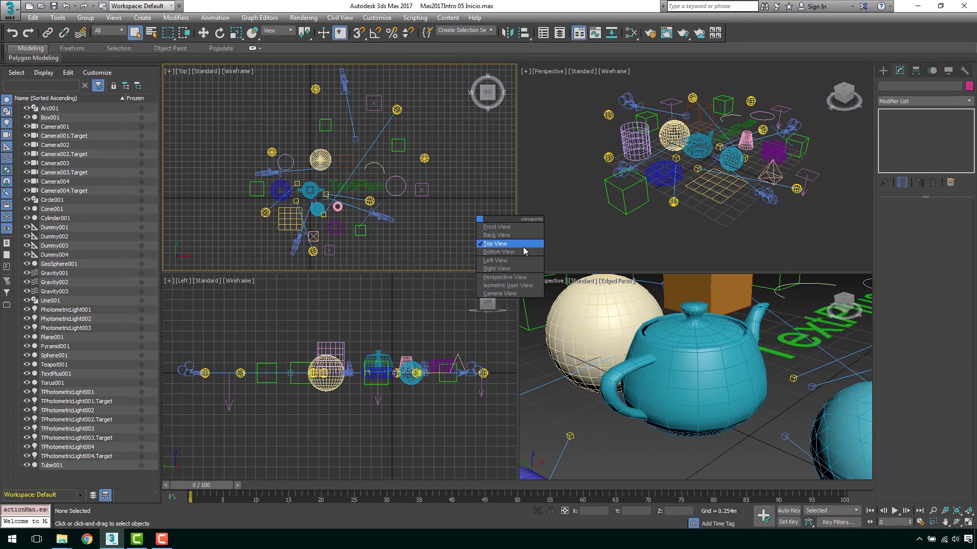
click(497, 227)
key(v)
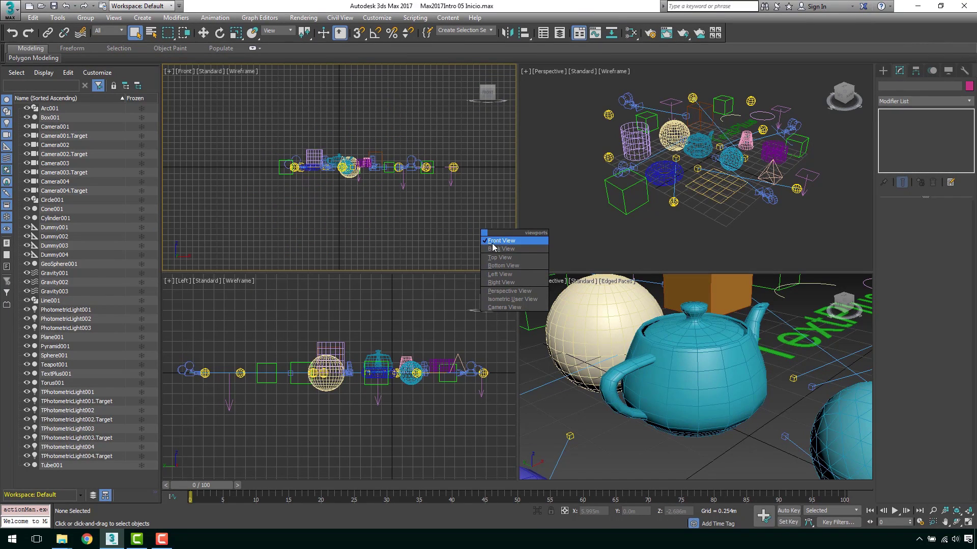
click(500, 283)
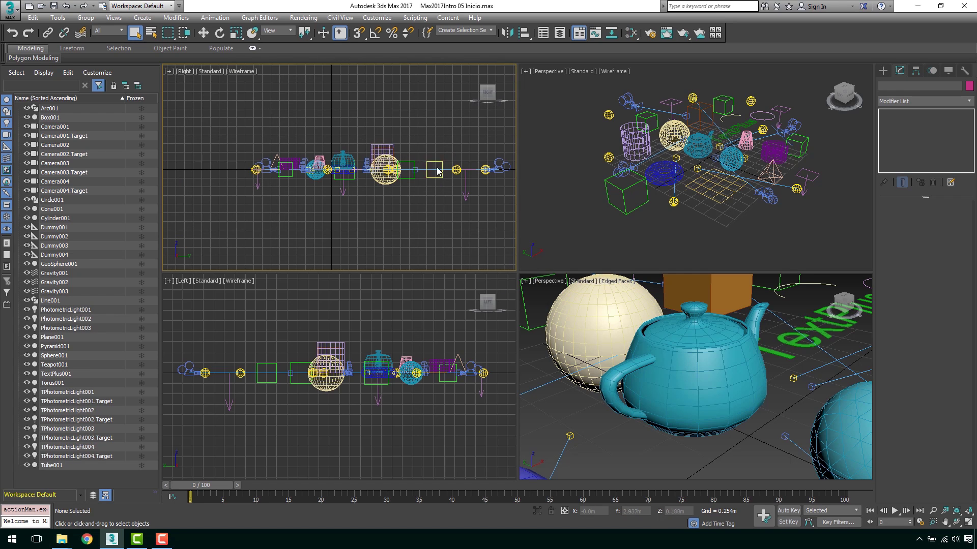
key(v)
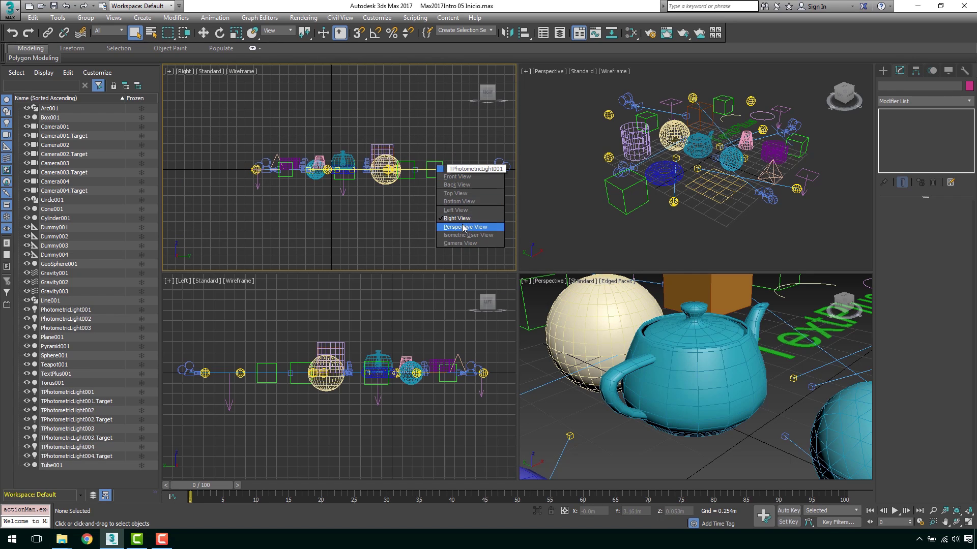
click(463, 227)
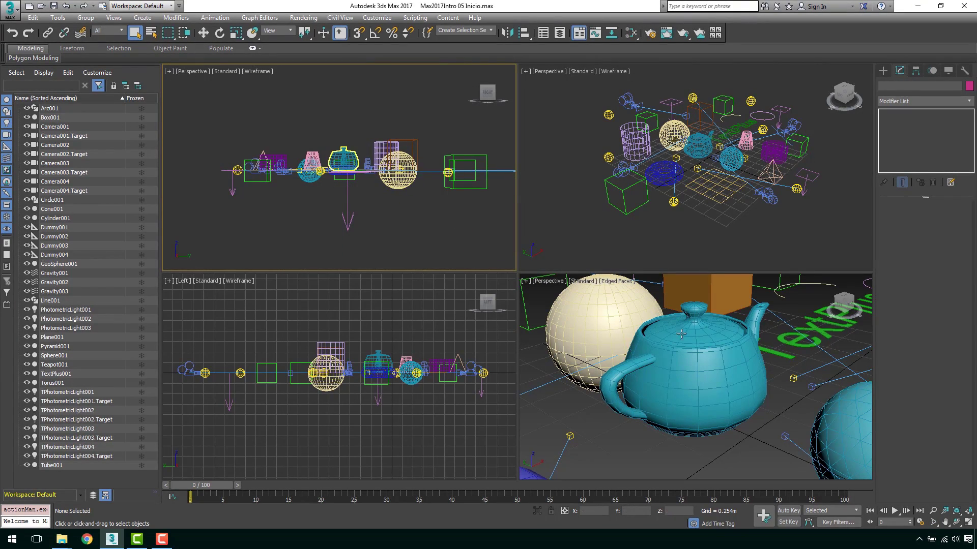
mouse_move(374, 178)
alt+middle_down()
mouse_move(459, 180)
mouse_move(374, 207)
alt+middle_up()
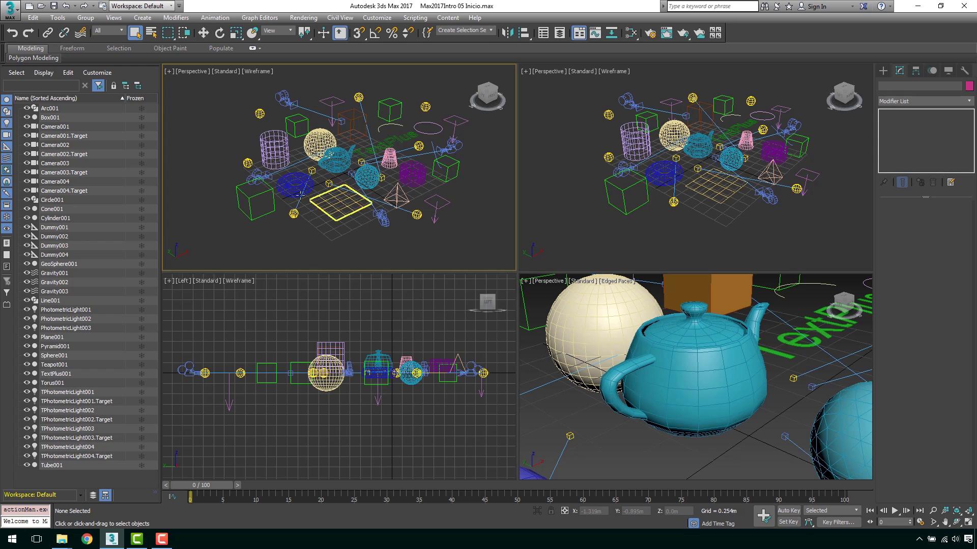
key(v)
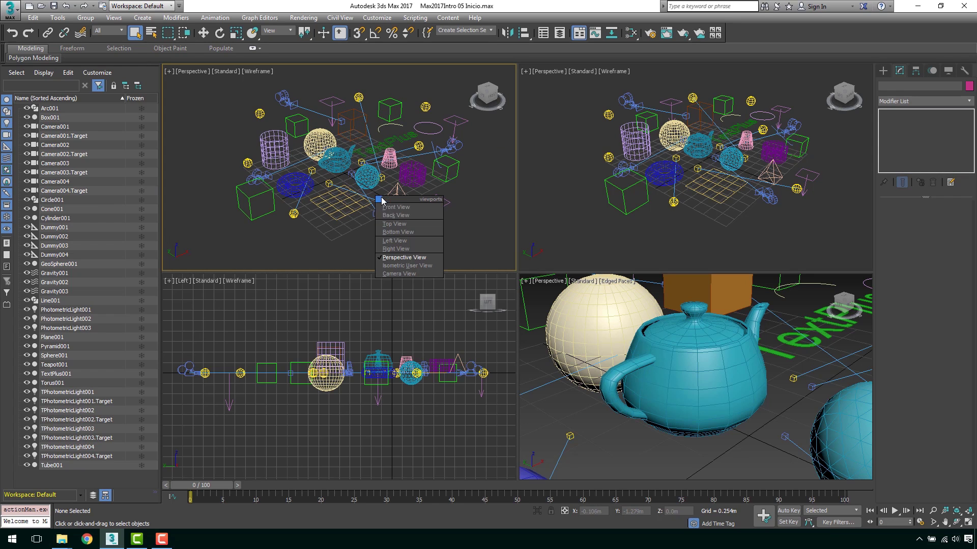
click(404, 266)
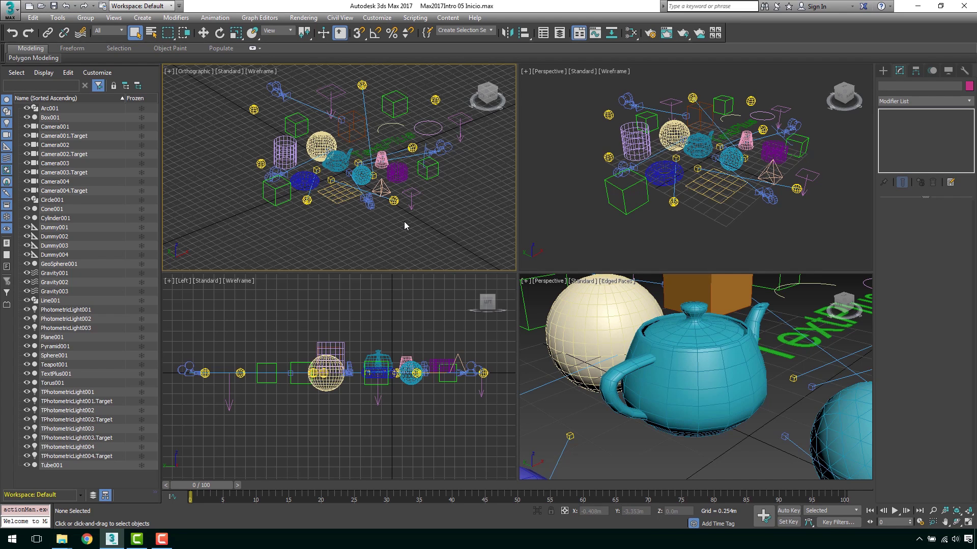
click(530, 353)
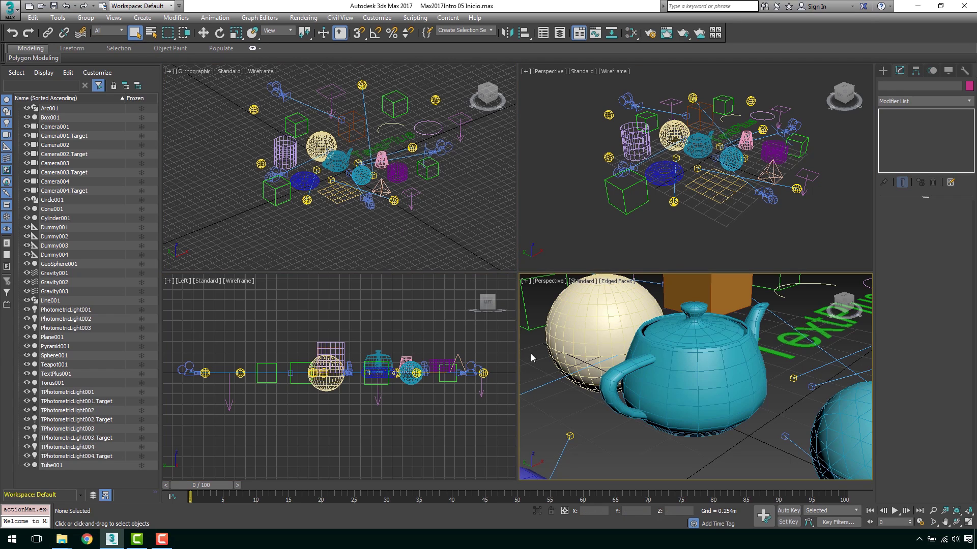
right_click(563, 195)
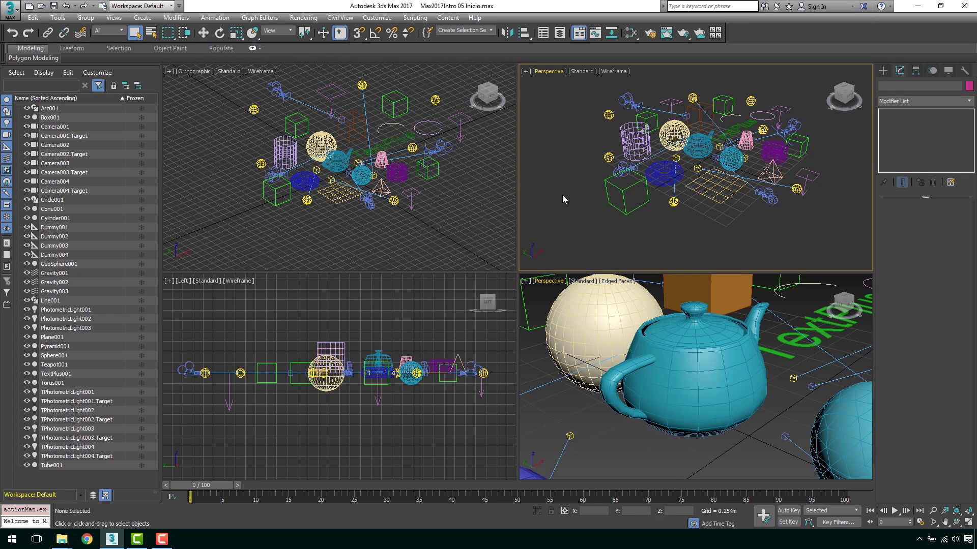
key(v)
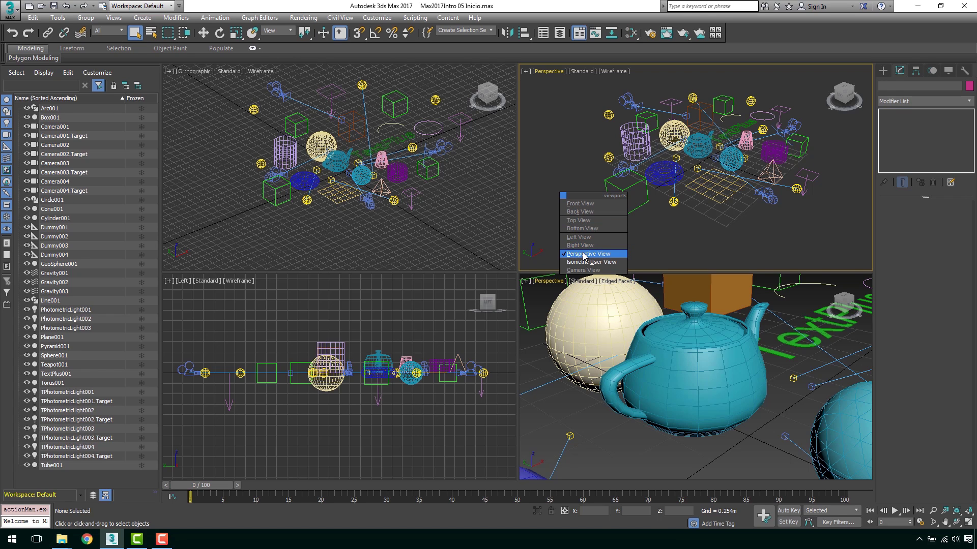
click(536, 378)
click(969, 524)
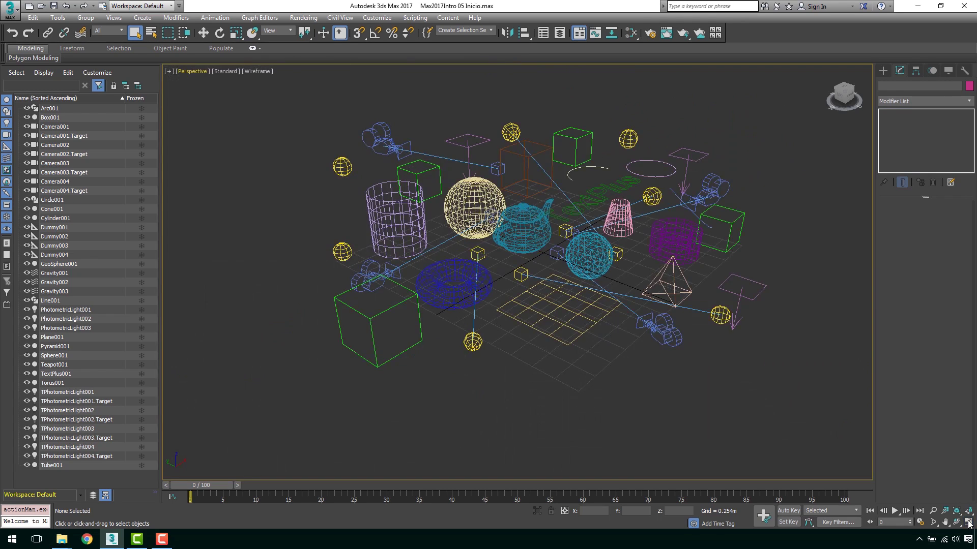
click(969, 524)
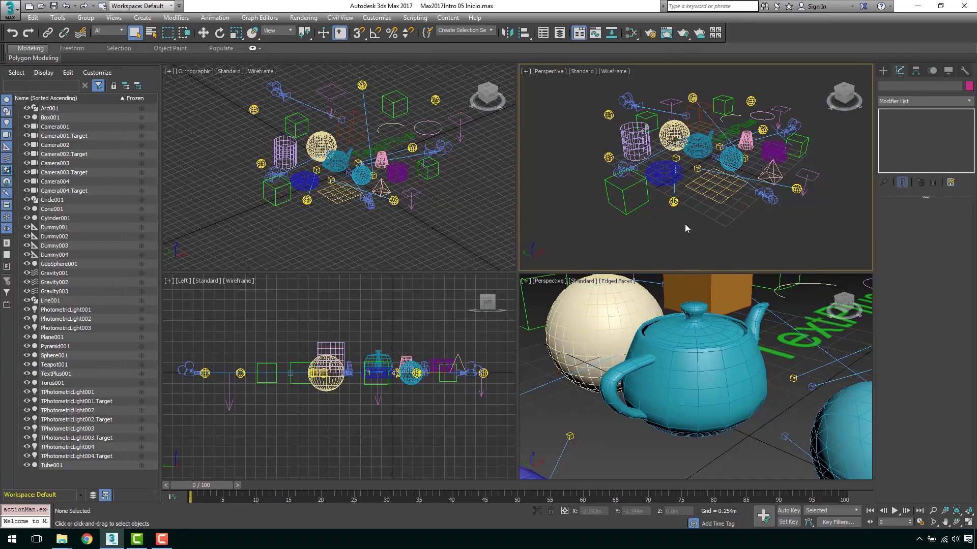
Frame the teapot with Z, then deselect it and zoom to show all objects
click(698, 145)
key(z)
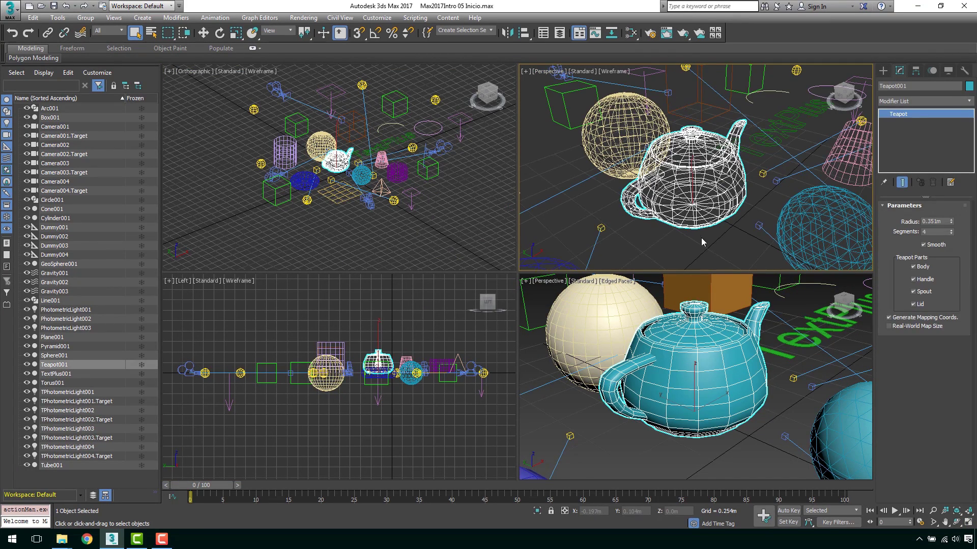
click(701, 239)
key(z)
scroll(688, 181, up, 3)
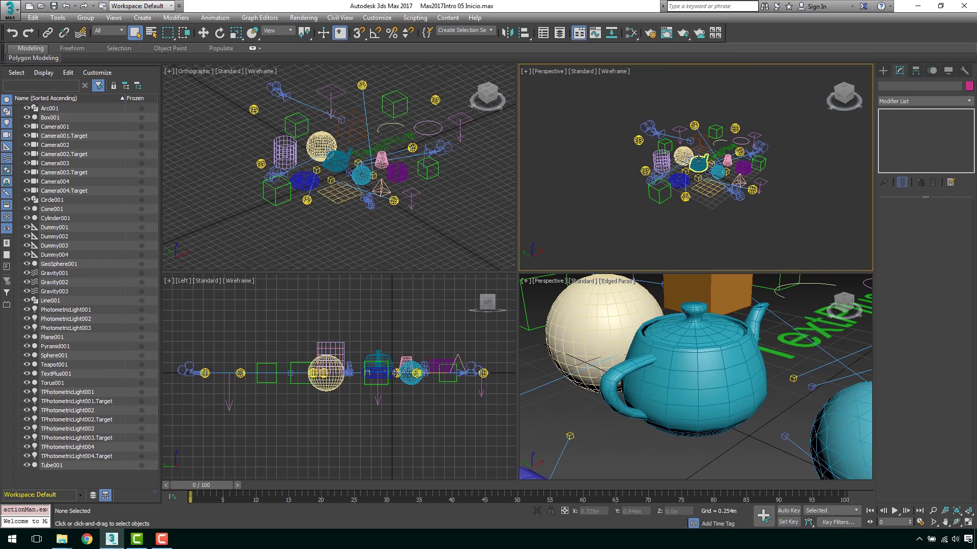
scroll(692, 178, up, 3)
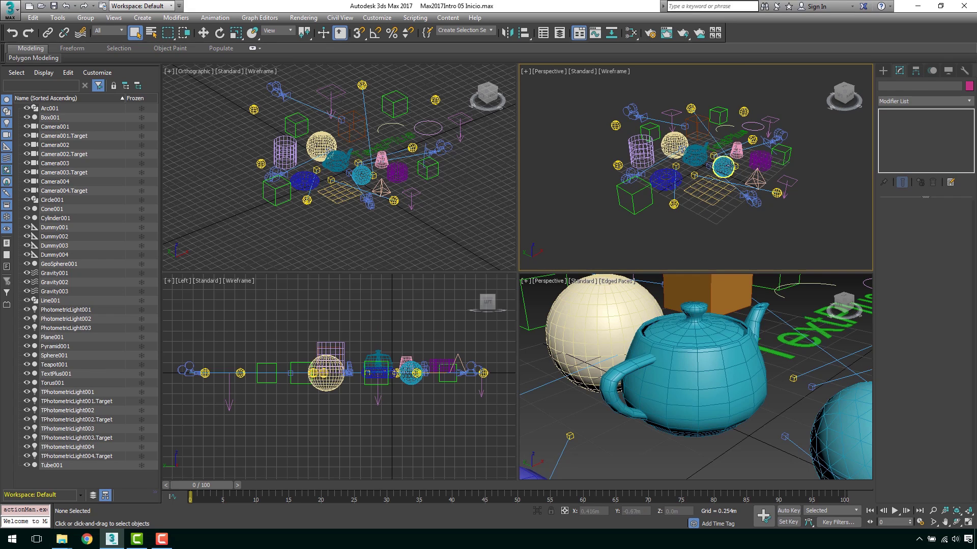
Orbit the upper-right view to a low angle with the objects lined up across it
mouse_move(731, 167)
alt+middle_down()
mouse_move(684, 153)
mouse_move(621, 181)
mouse_move(789, 154)
mouse_move(690, 160)
alt+middle_up()
scroll(691, 160, up, 5)
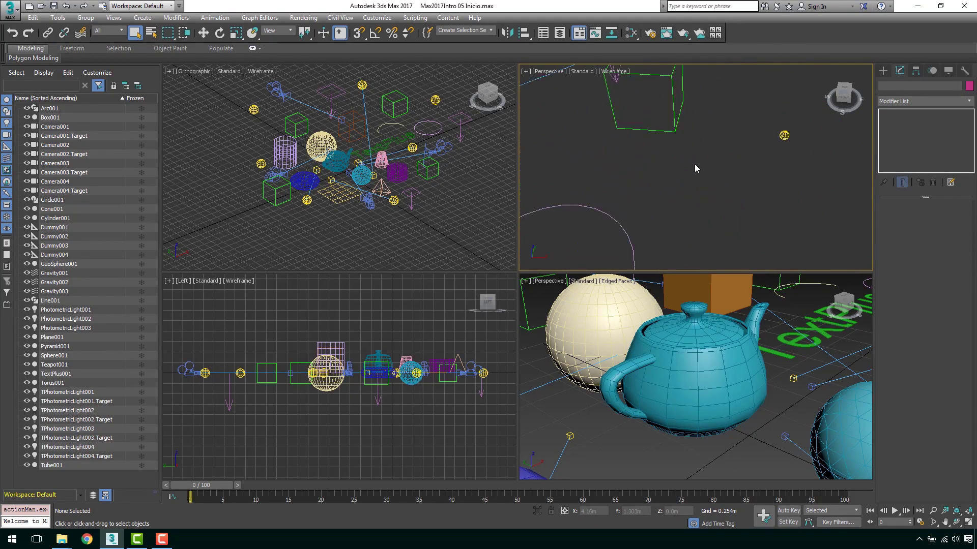
scroll(669, 136, down, 2)
scroll(669, 136, down, 2)
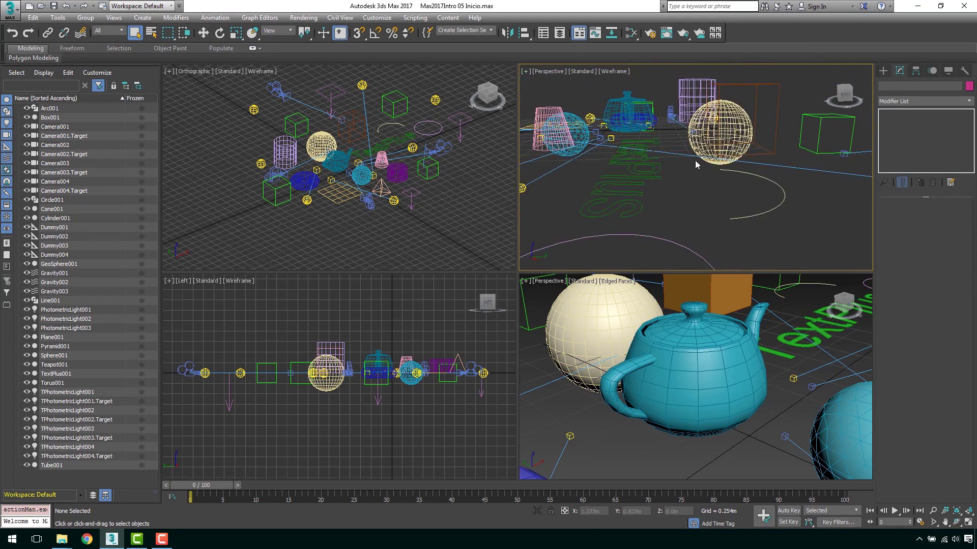
scroll(686, 145, up, 2)
scroll(707, 152, down, 2)
alt+middle_drag(707, 153, 738, 163)
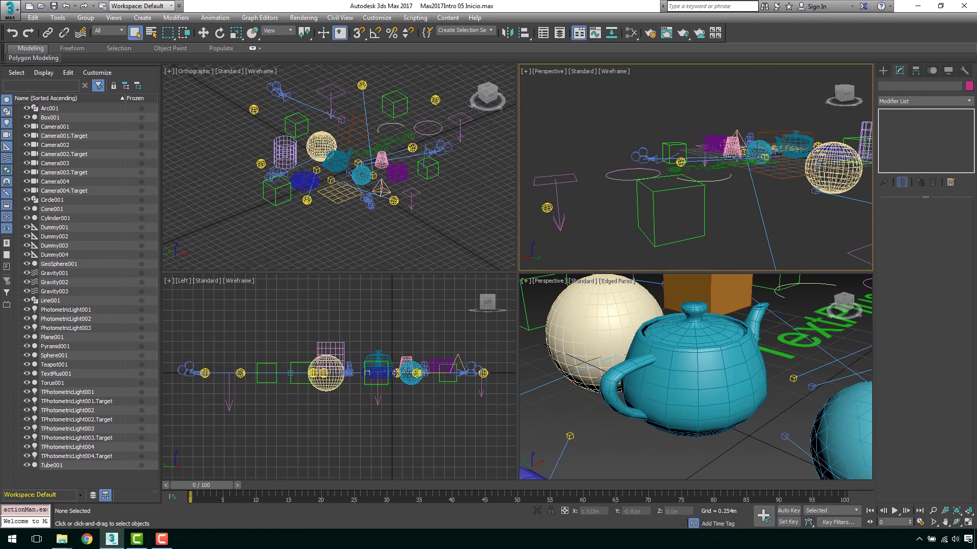